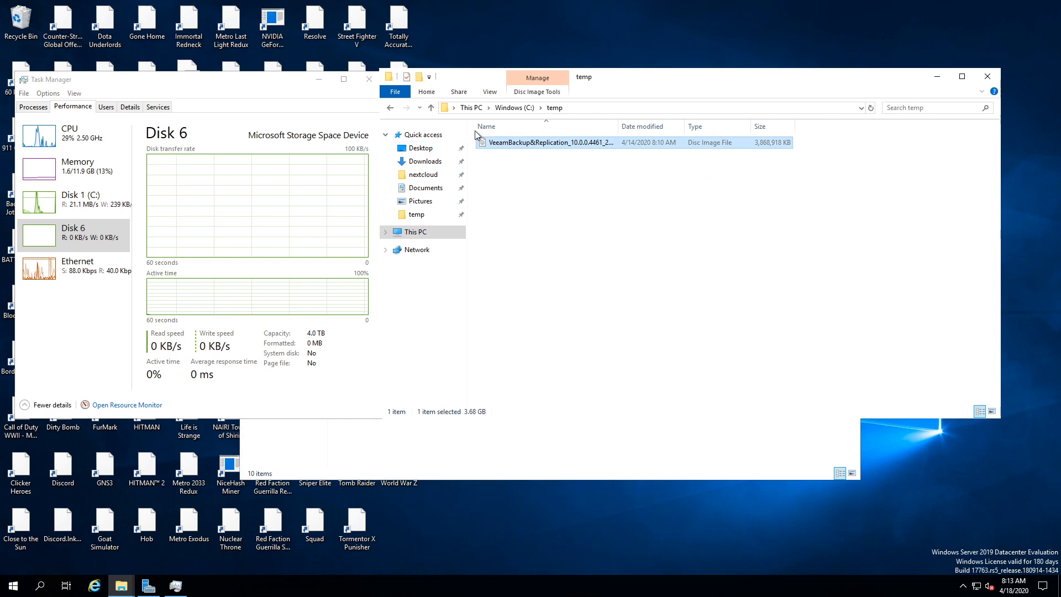
Step: Run Setup from the Veeam Backup & Replication 10 disc on D: with admin rights and choose Install
left_click_drag(593, 307, 637, 121)
left_click(689, 344)
double_click(691, 280)
left_click(512, 375)
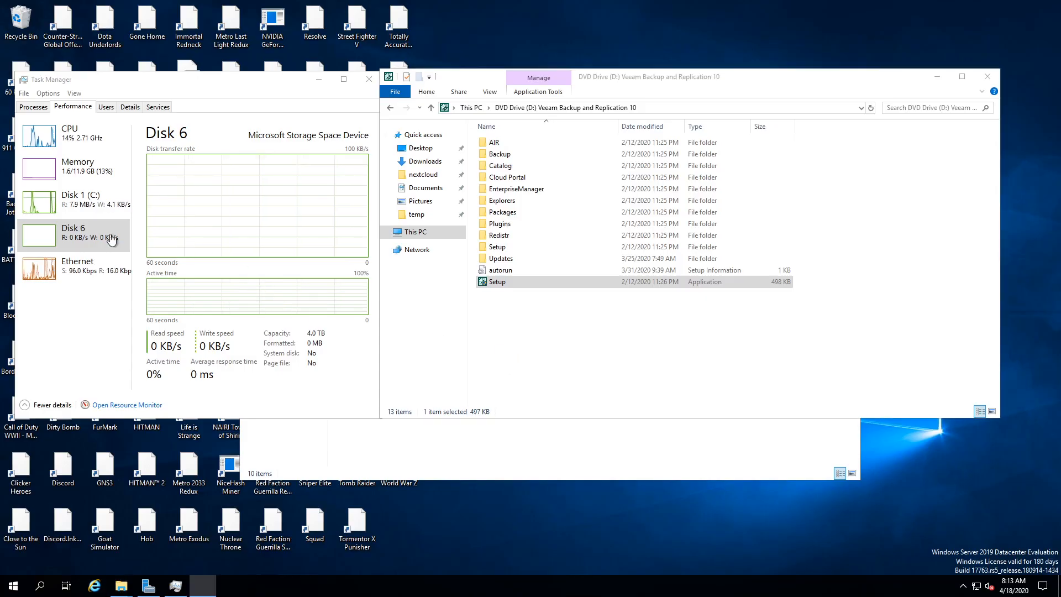
left_click(394, 305)
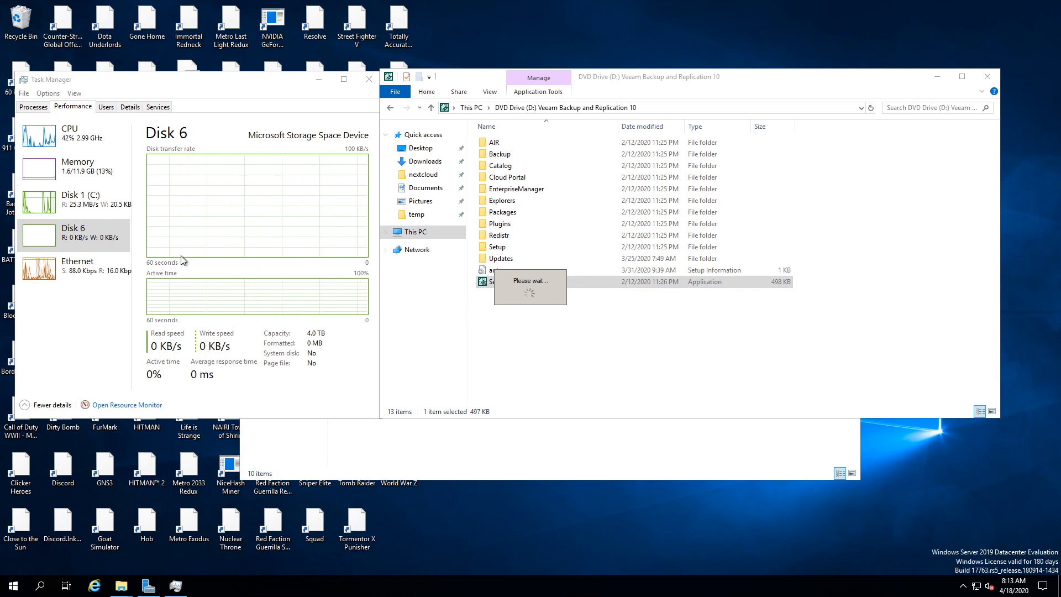
left_click(115, 235)
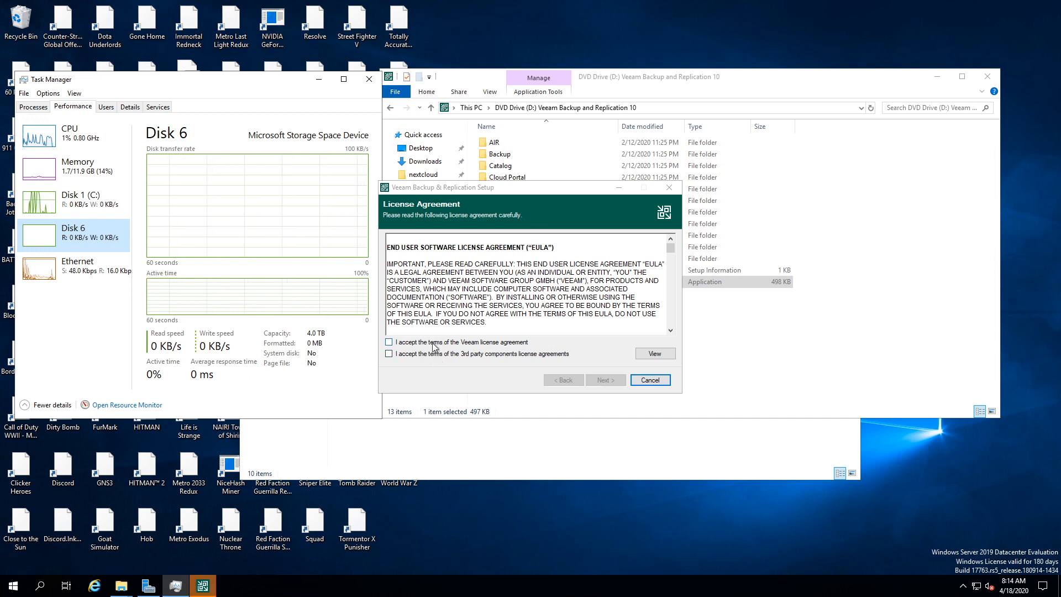
Step: Accept the Veeam and 3rd-party license agreements and continue without a license file
left_click(427, 342)
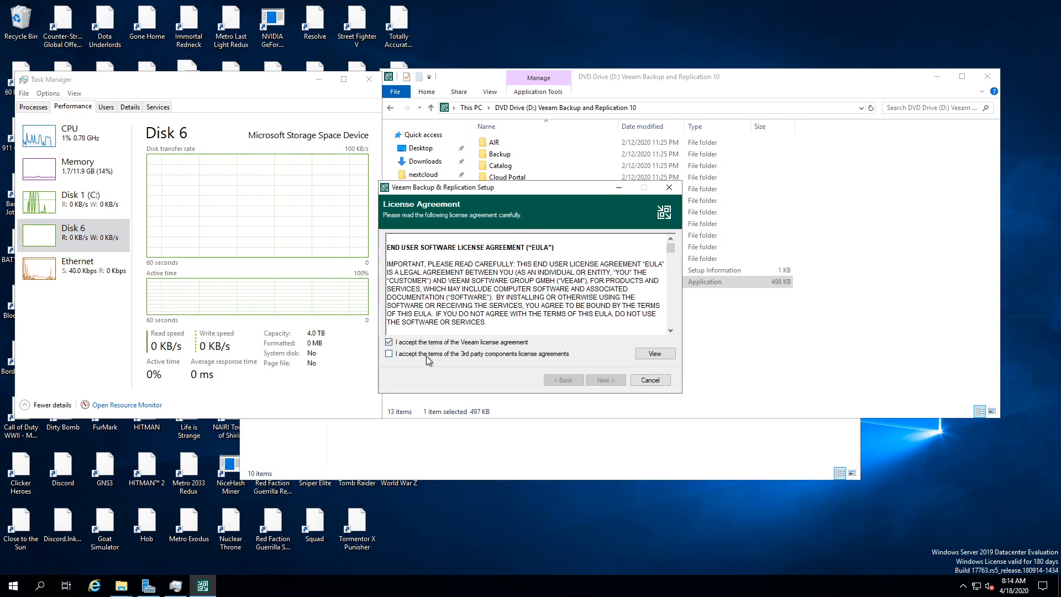
left_click(433, 355)
left_click(612, 381)
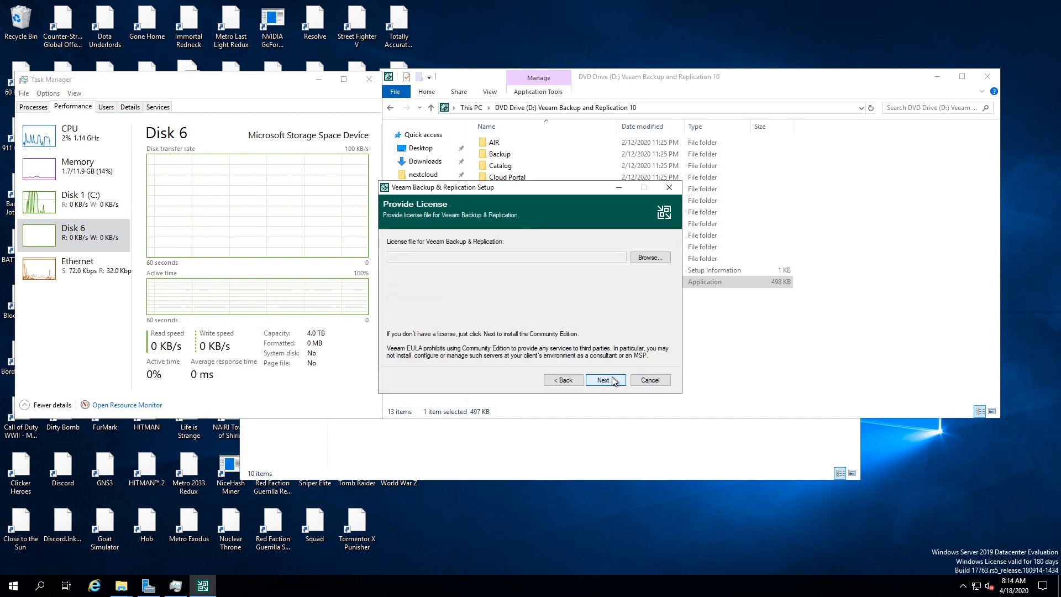
left_click(603, 380)
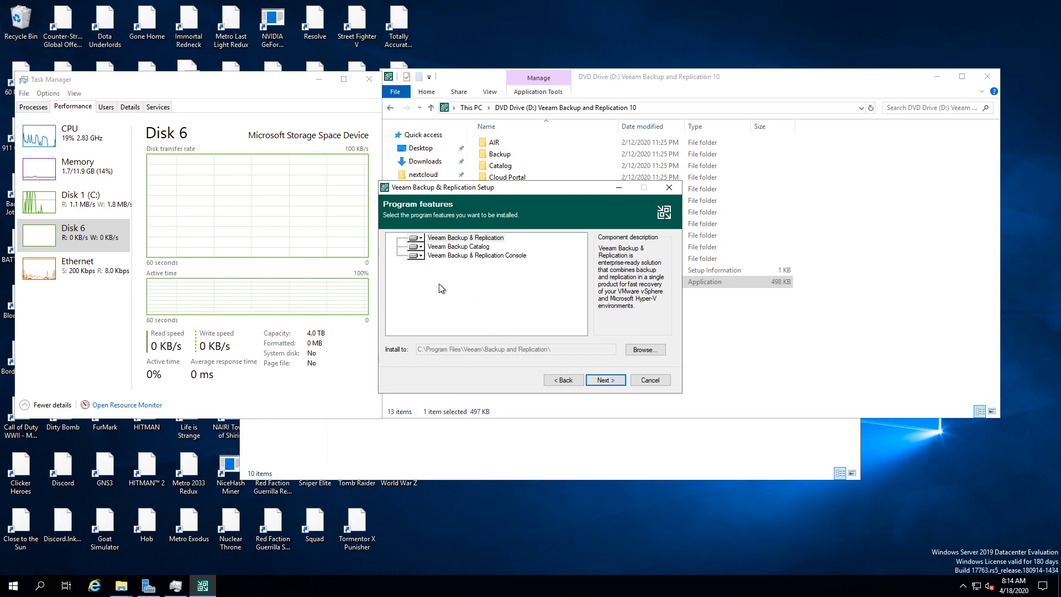
Step: Review the default component descriptions, then install the missing prerequisites from the configuration check
left_click(422, 258)
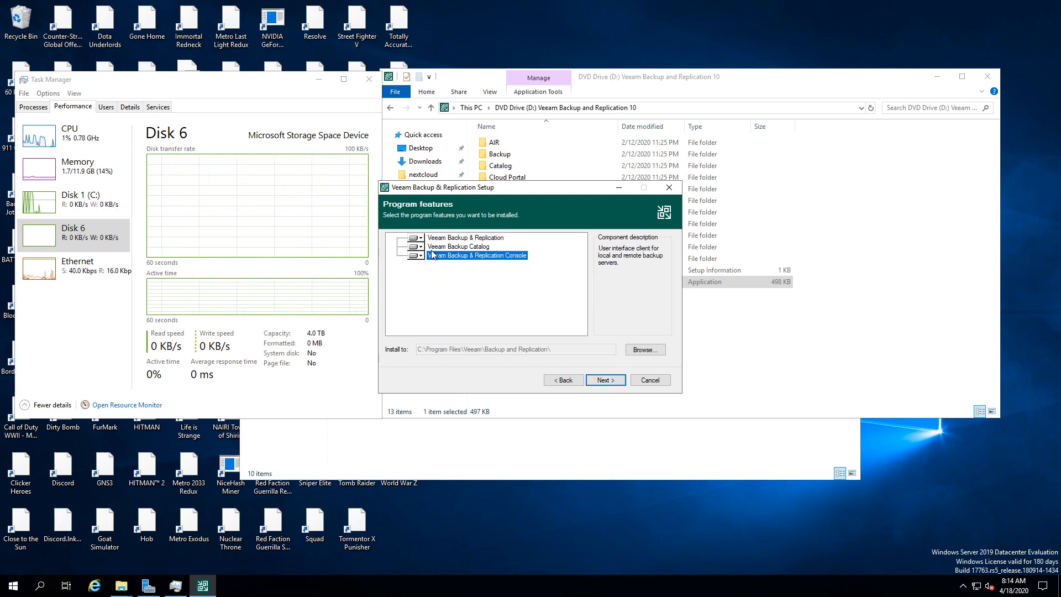
left_click(466, 248)
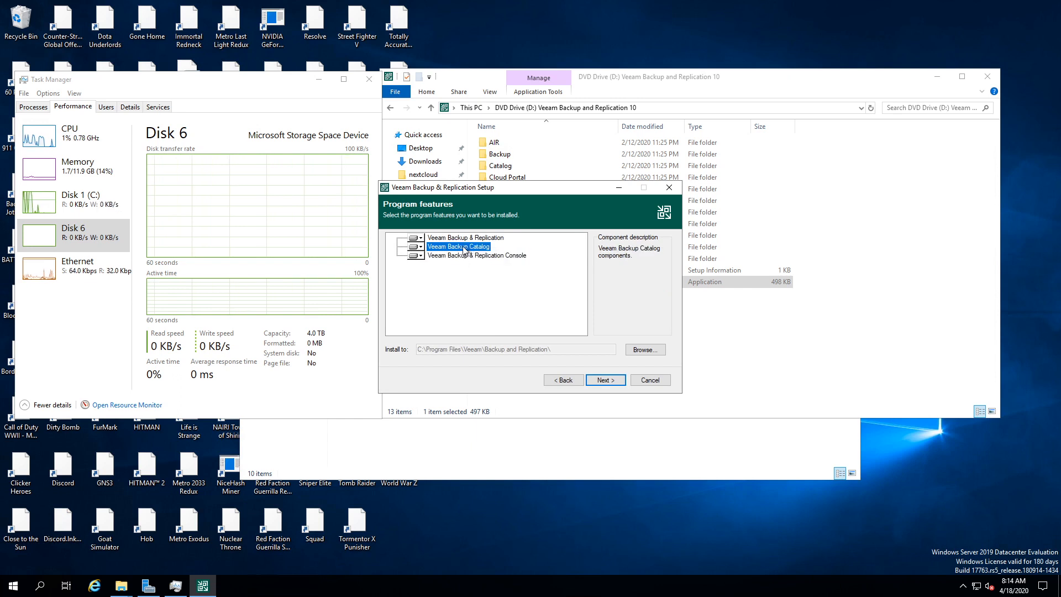
left_click(463, 238)
left_click(422, 249)
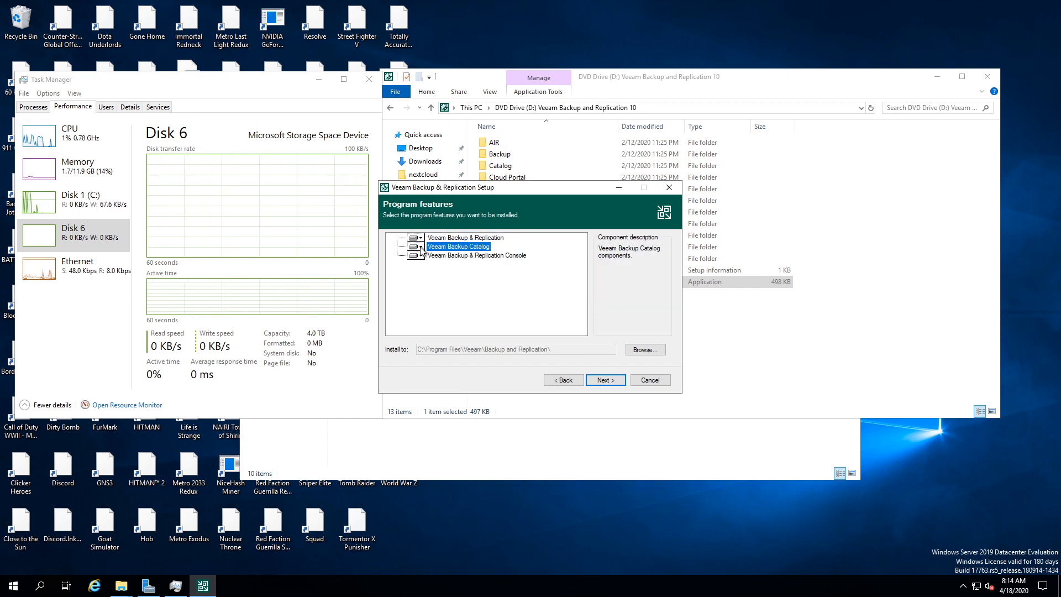
left_click(606, 381)
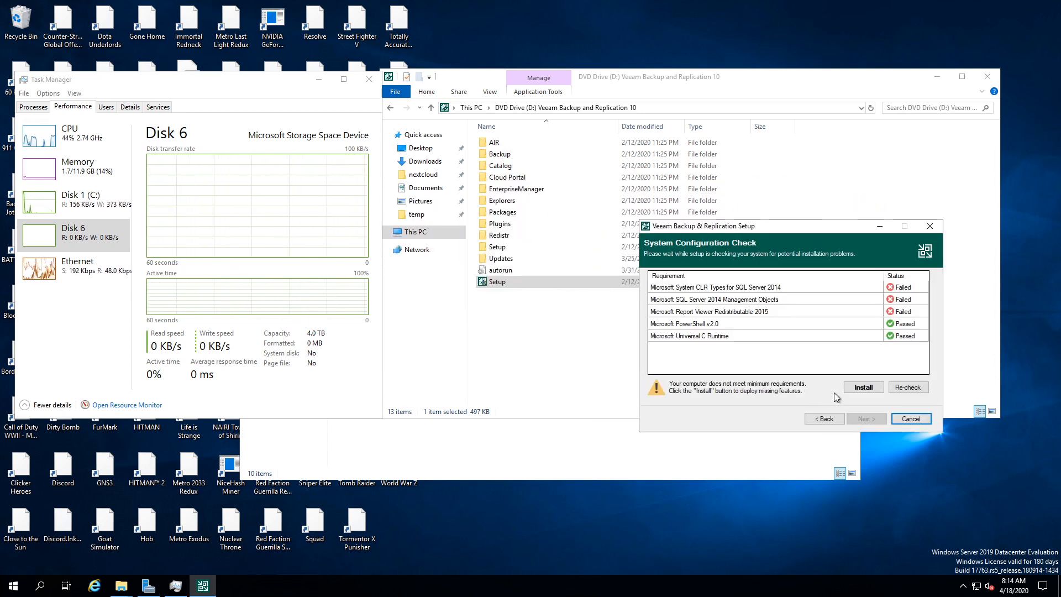
left_click(863, 388)
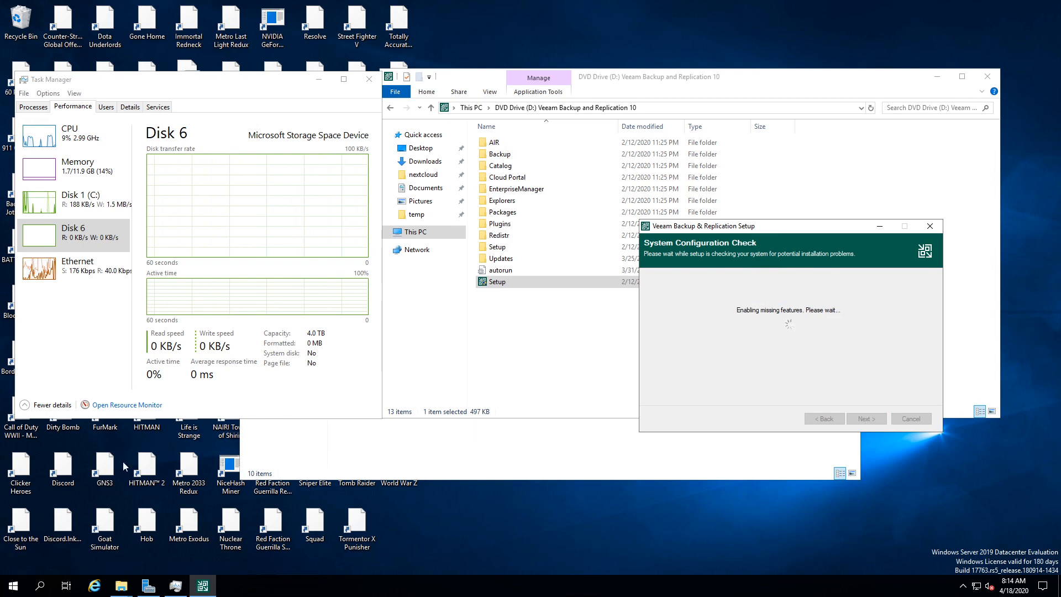
Step: Bring Disk 6 online in Disk Management
right_click(15, 591)
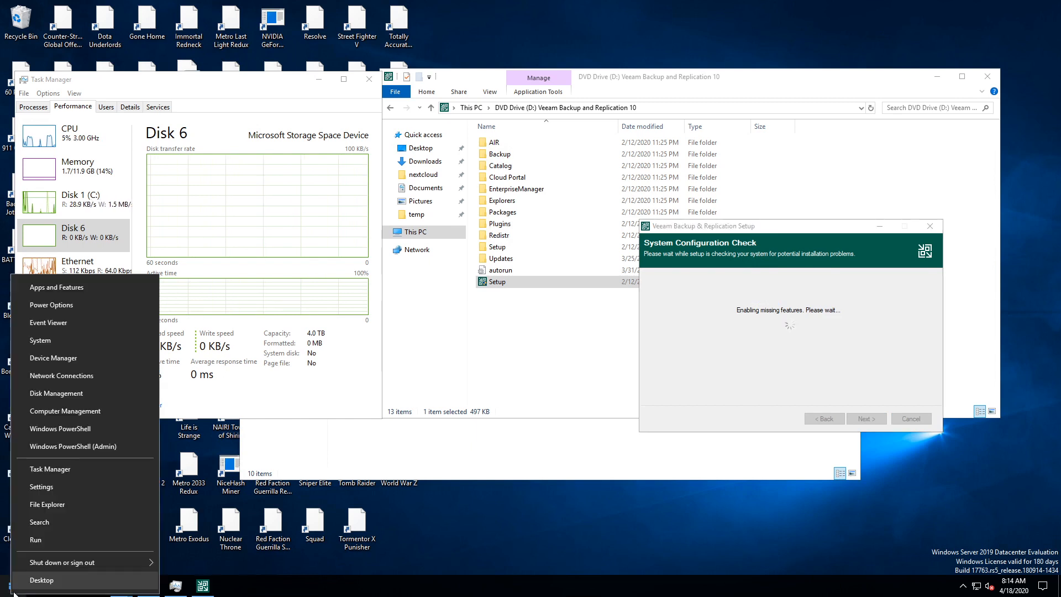
left_click(62, 394)
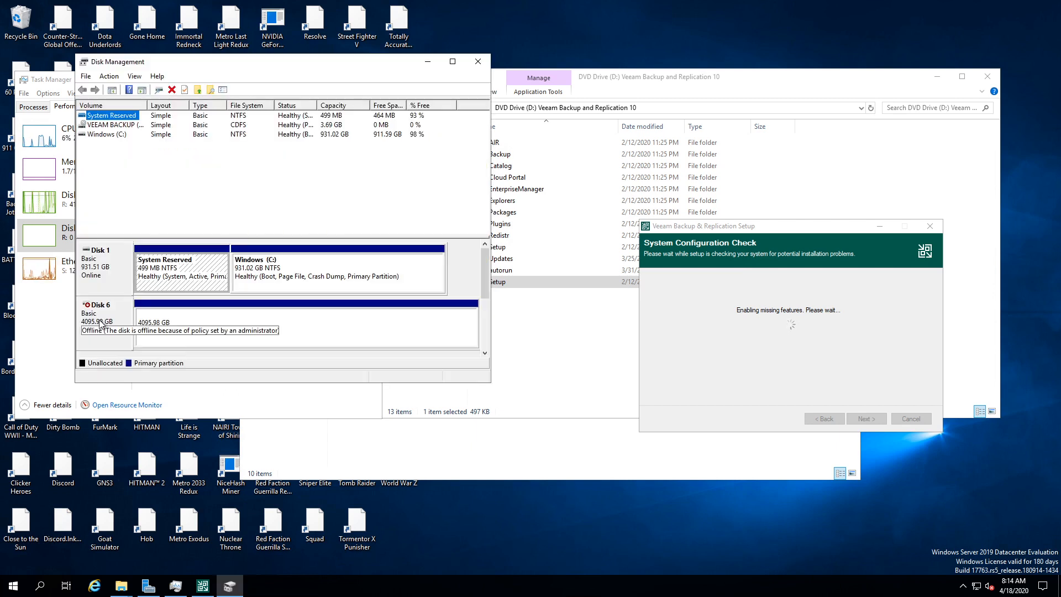
right_click(101, 327)
left_click(138, 328)
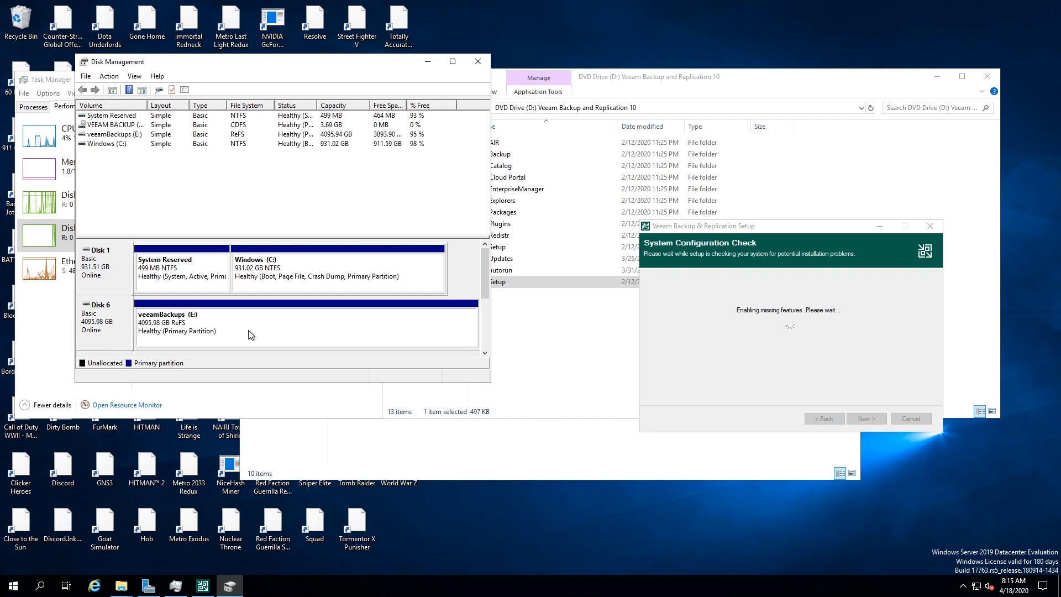
Step: Format the veeamBackups (E:) volume as ReFS with a 64K allocation unit size
right_click(250, 334)
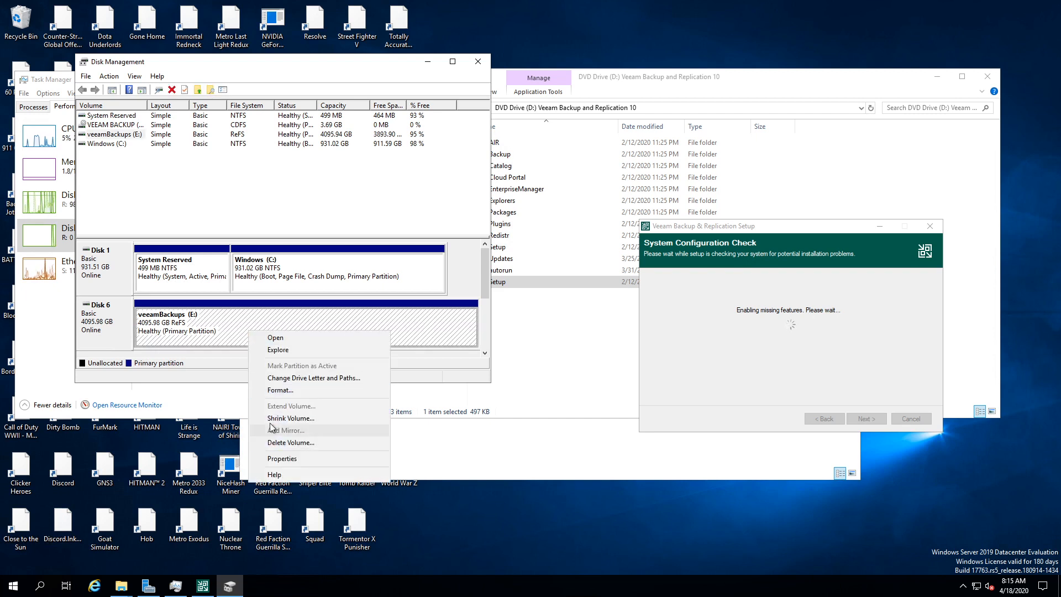
left_click(279, 390)
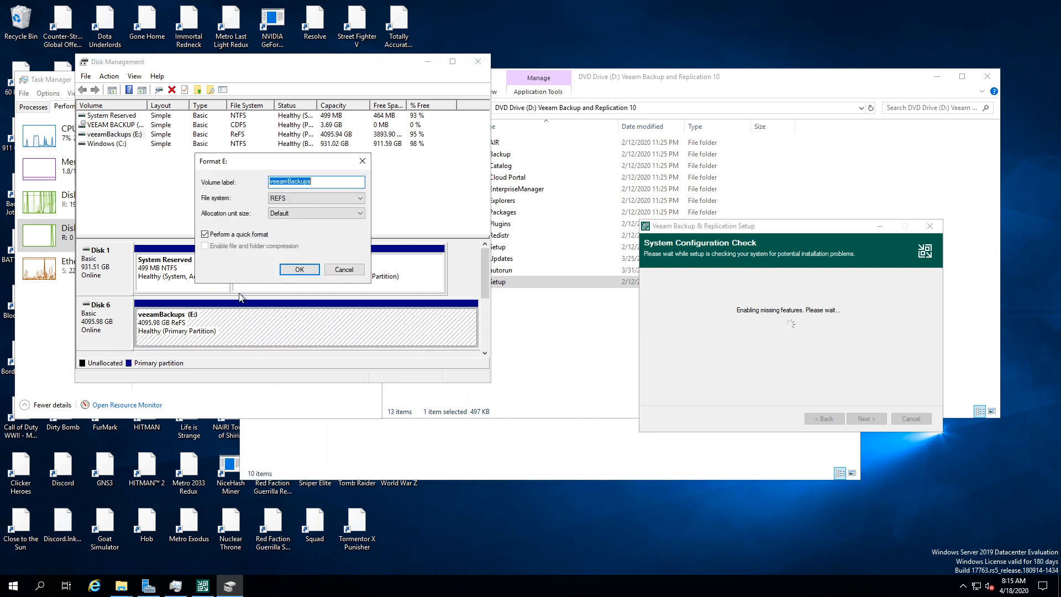
left_click(309, 206)
left_click(302, 210)
left_click(301, 213)
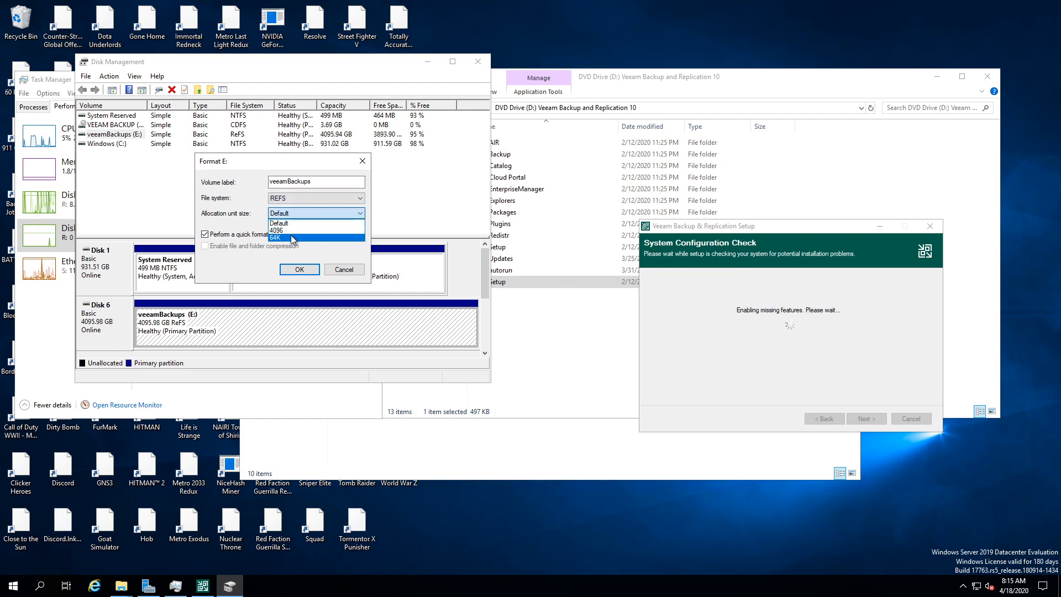
left_click(293, 238)
left_click(297, 270)
left_click(570, 335)
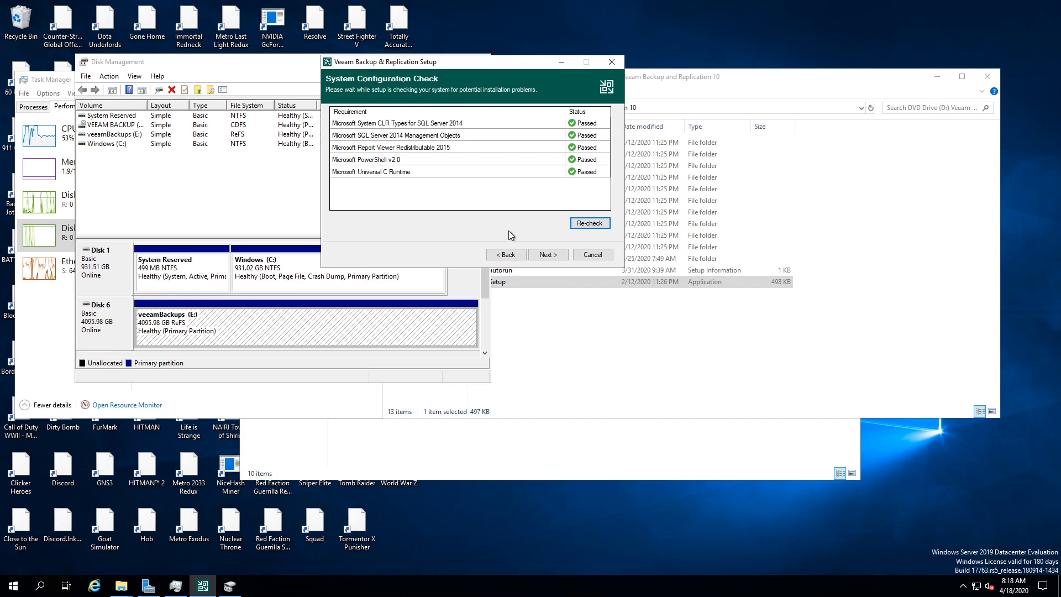
Step: Install Veeam Backup & Replication 10 using the default configuration and finish the wizard
left_click(546, 255)
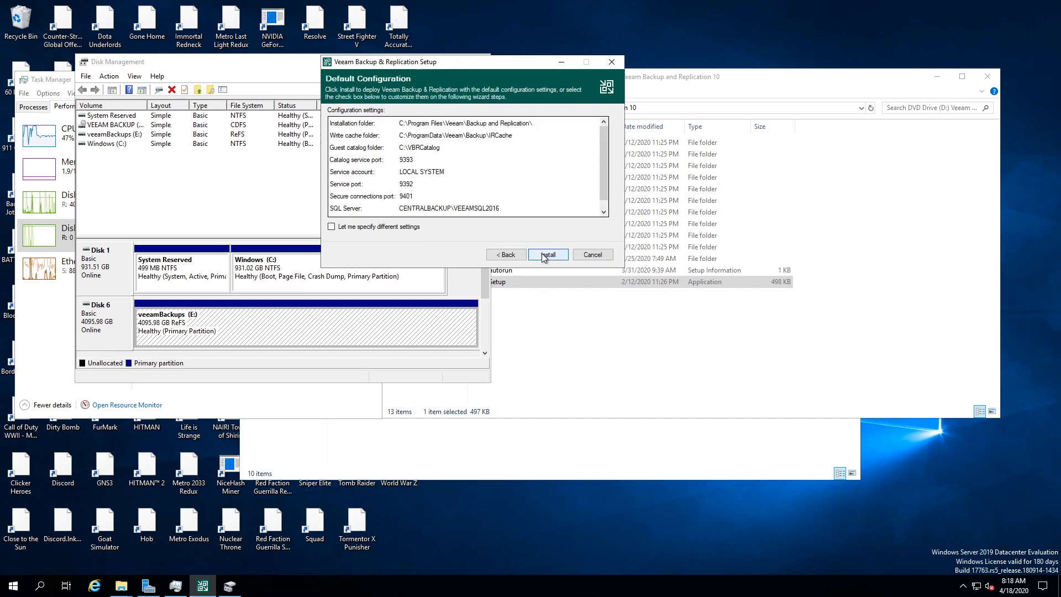
scroll(471, 190, "down", 1)
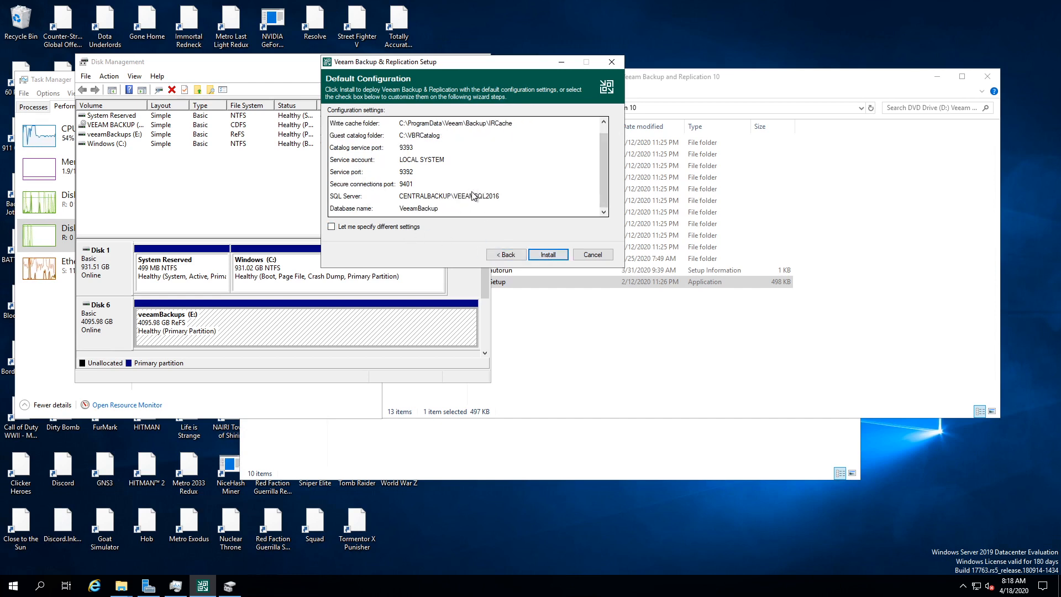
left_click(546, 255)
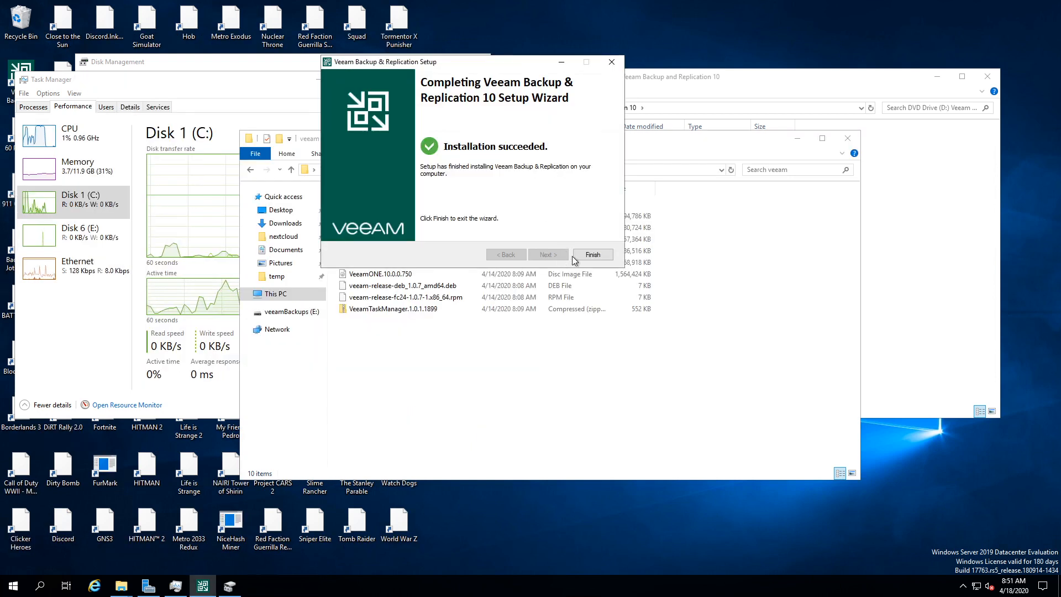
left_click(592, 255)
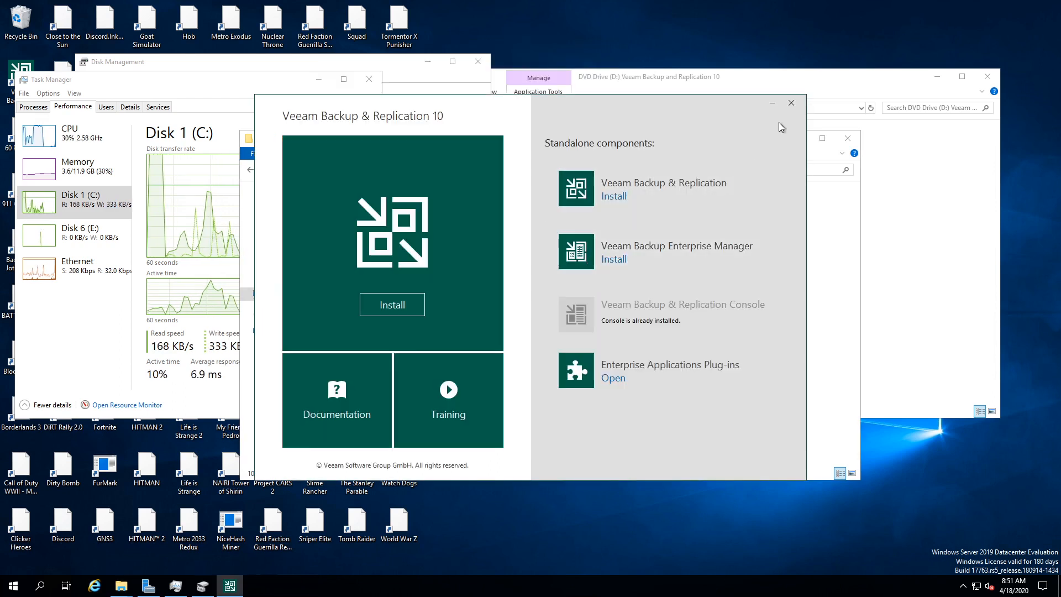
Step: Launch the Veeam console as administrator and connect to the localhost backup server
left_click(798, 102)
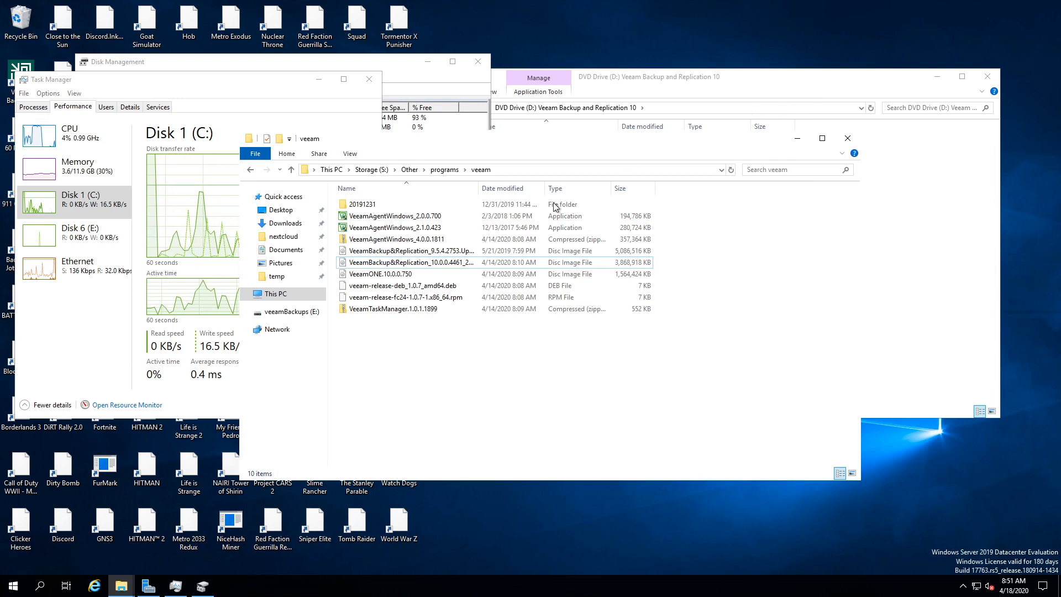
left_click_drag(192, 84, 267, 77)
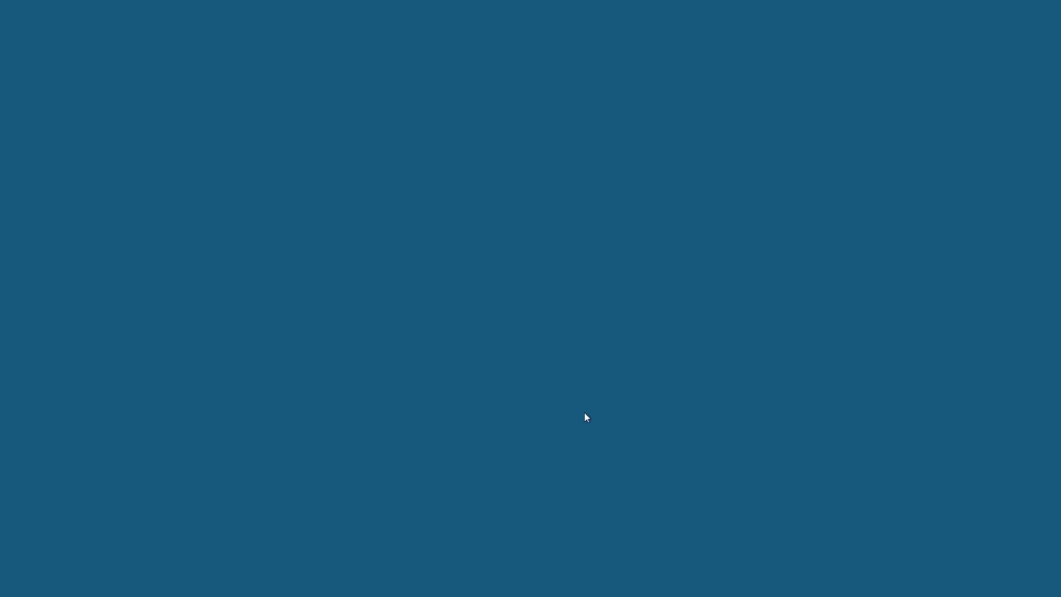
left_click(476, 373)
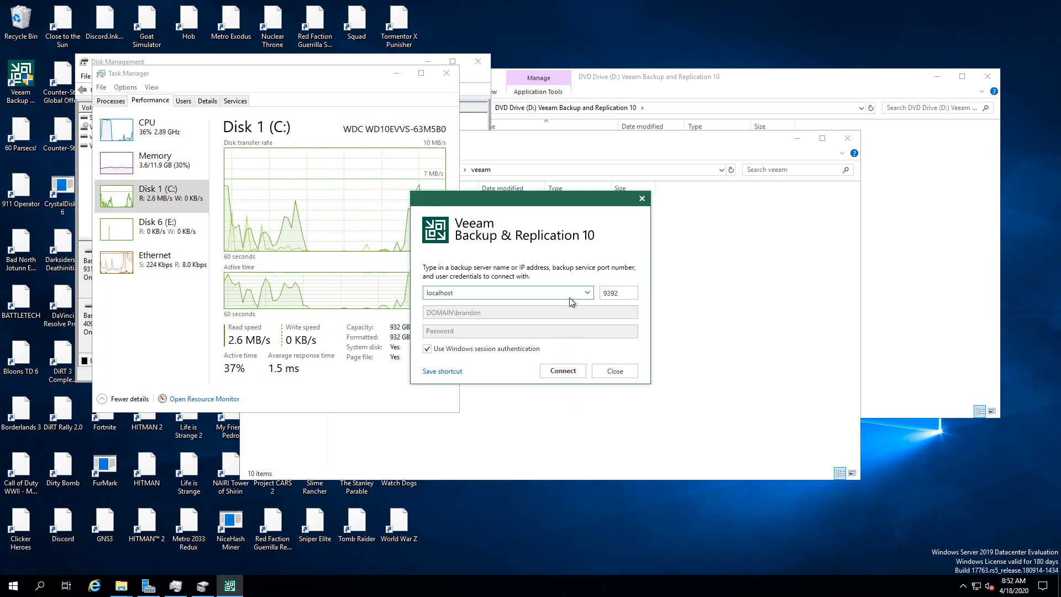
left_click(463, 293)
left_click(554, 369)
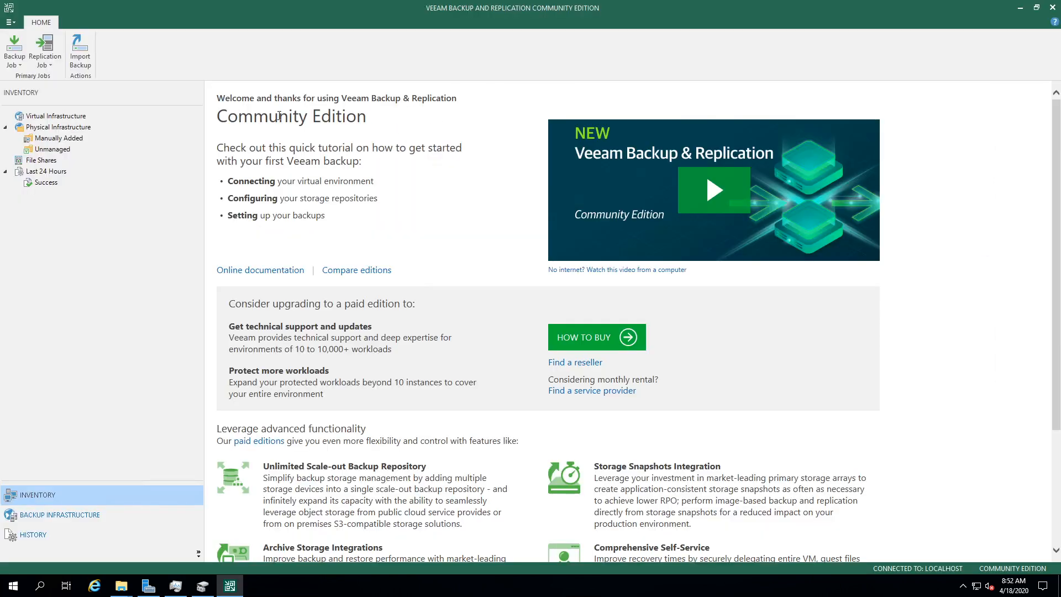
Step: Add Home and Files to the navigation pane sections
left_click_drag(218, 117, 963, 328)
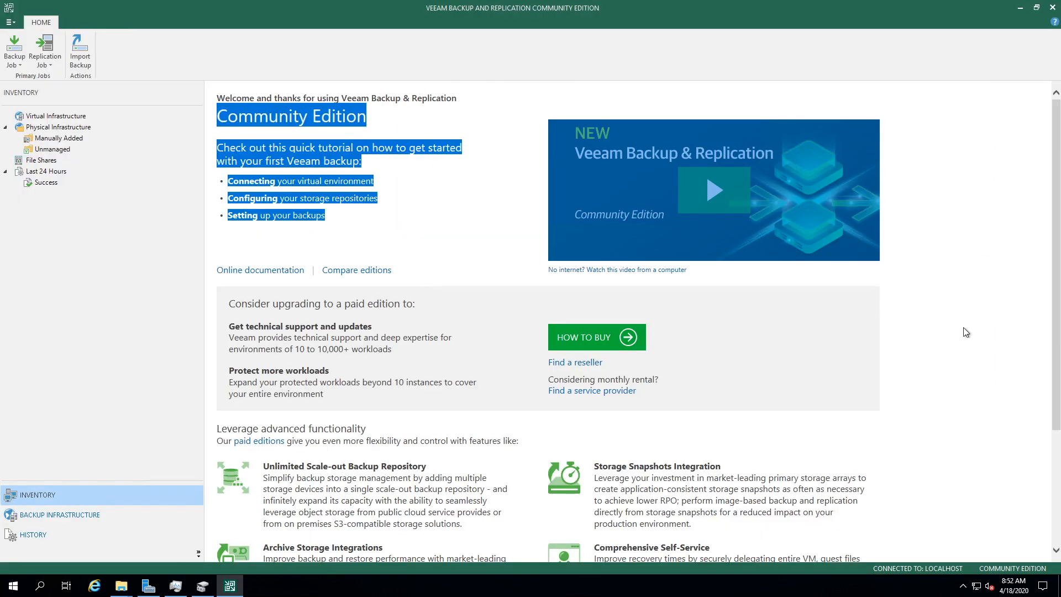
left_click(199, 554)
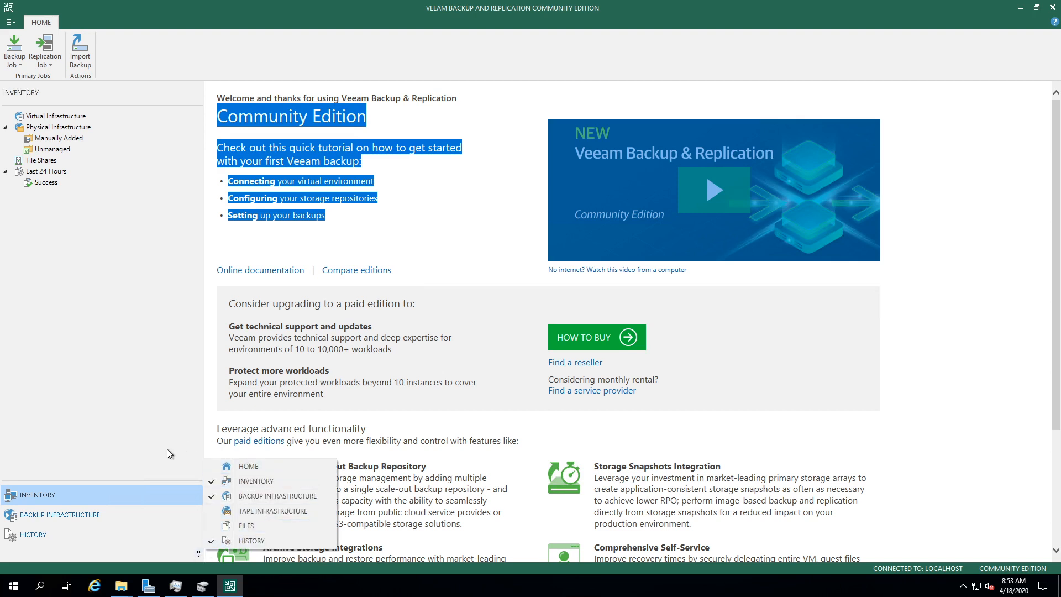
left_click(217, 468)
left_click(198, 554)
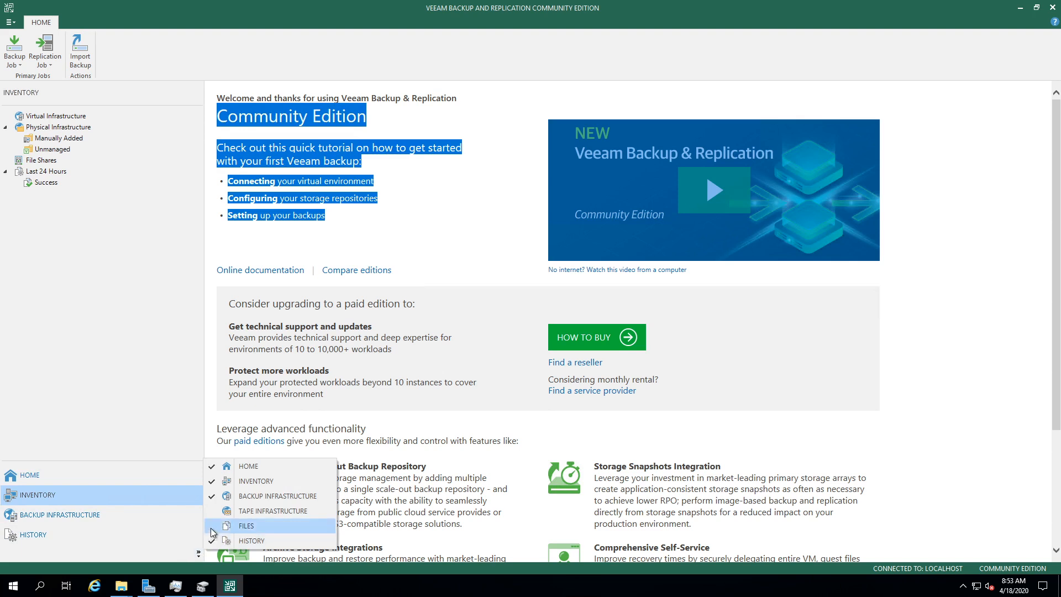
left_click(211, 529)
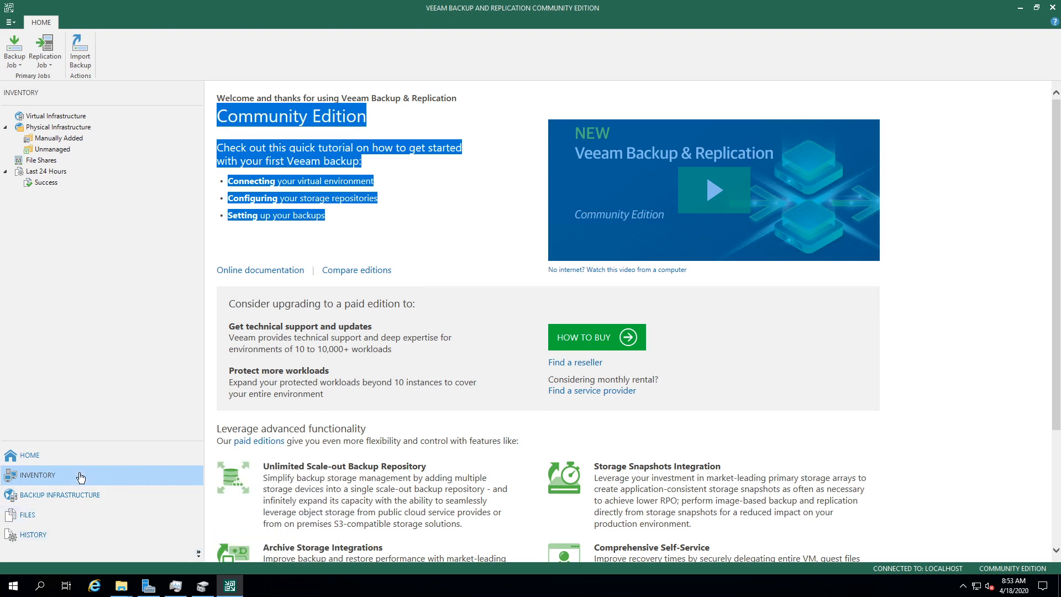
Step: Browse the Home jobs and sessions, then the Inventory protection groups and file shares
left_click(24, 461)
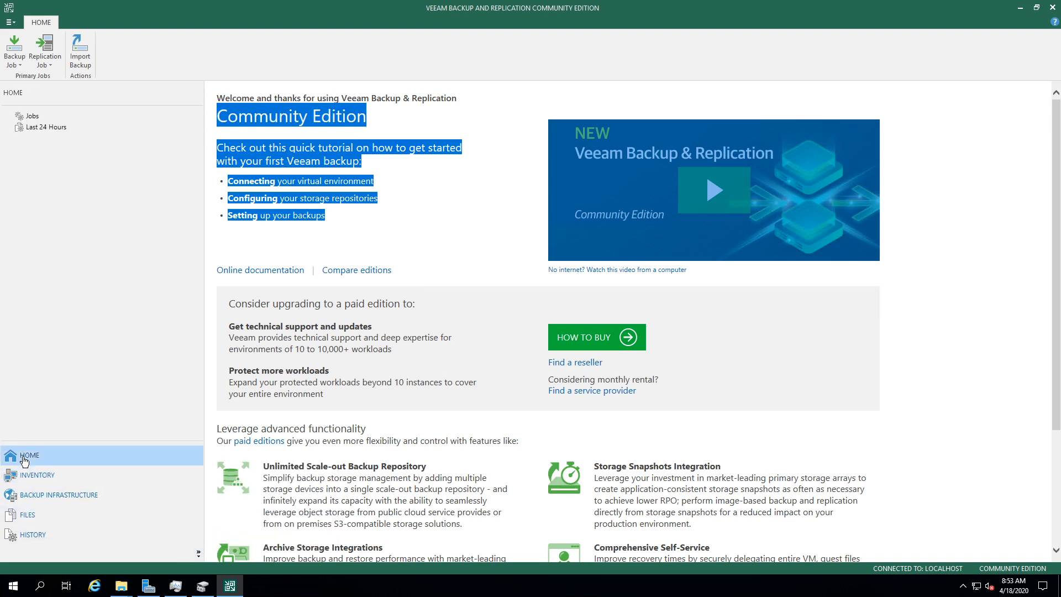
left_click(32, 116)
left_click(28, 127)
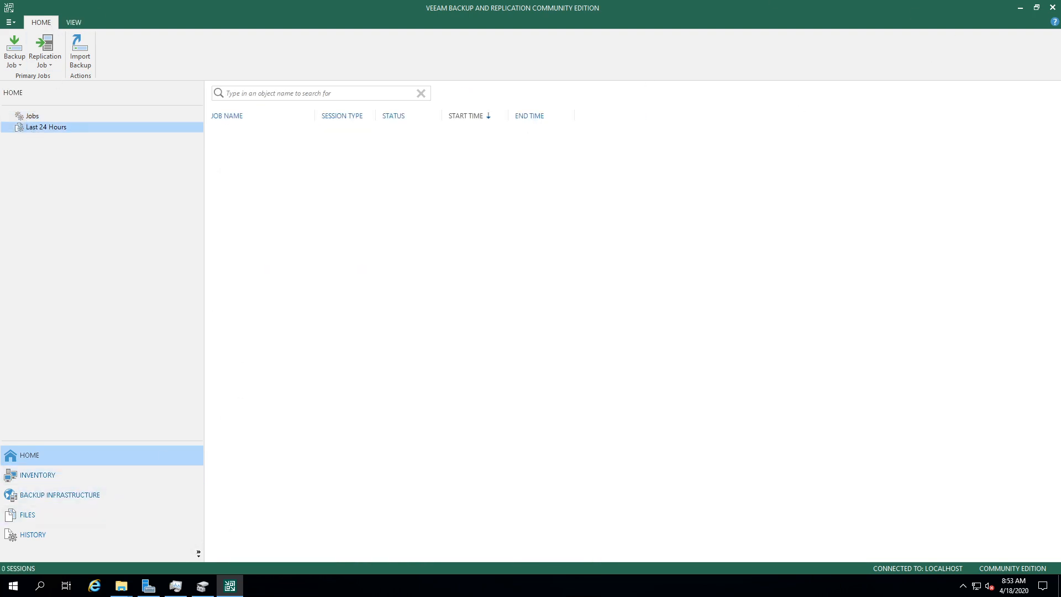
left_click(37, 475)
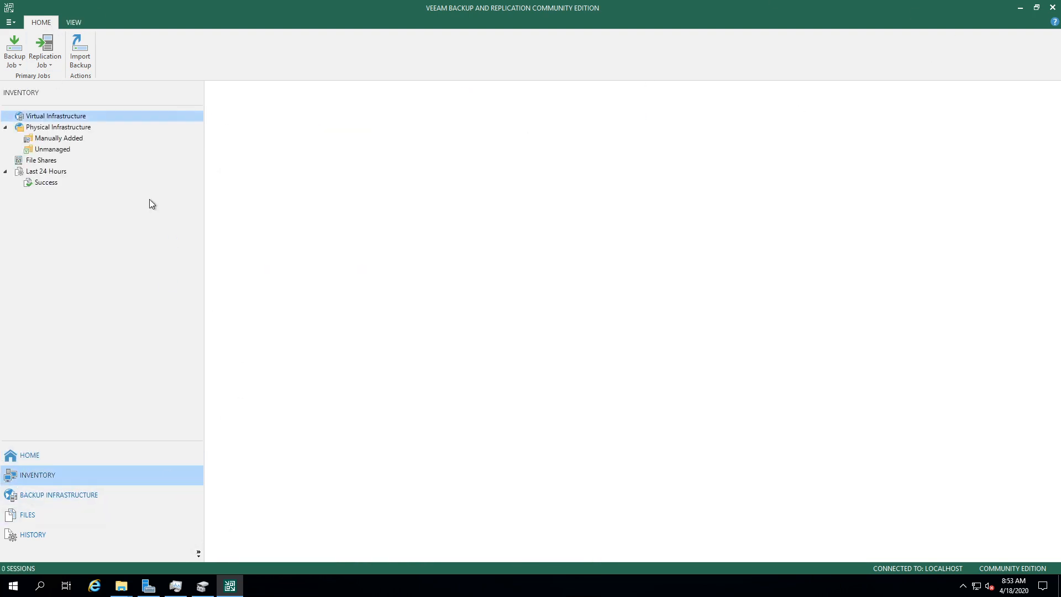
left_click(65, 128)
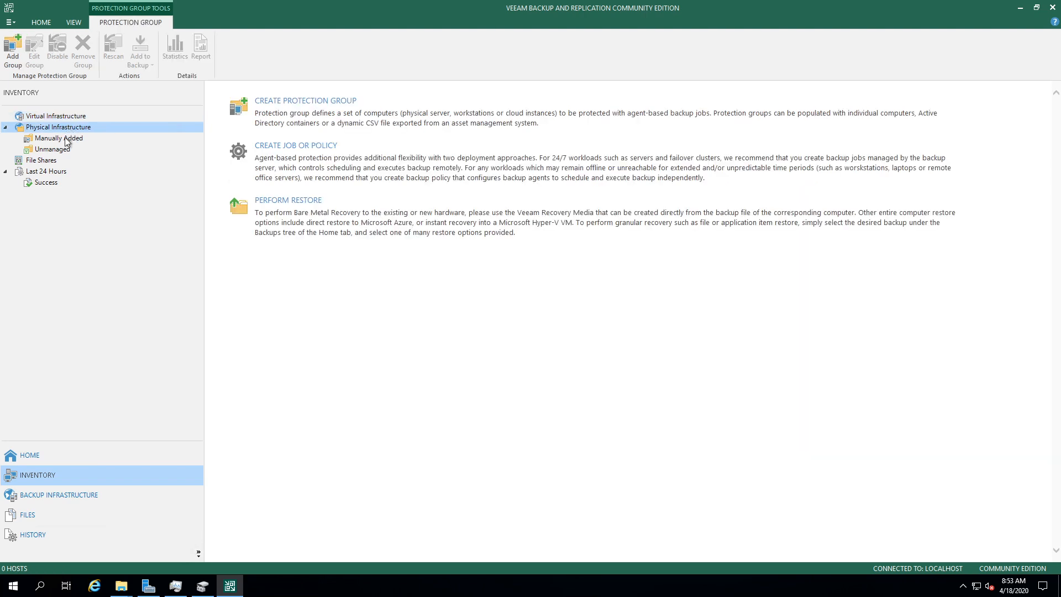
left_click(65, 138)
left_click(63, 160)
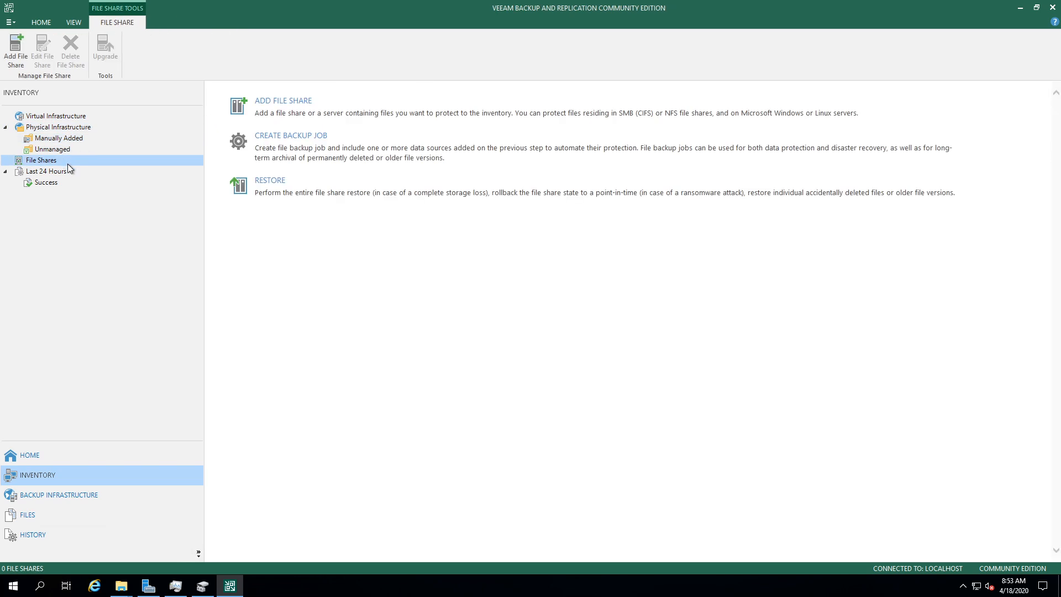
left_click(67, 170)
Step: Look through Files and History, then list the Backup Repositories under Backup Infrastructure
left_click(94, 507)
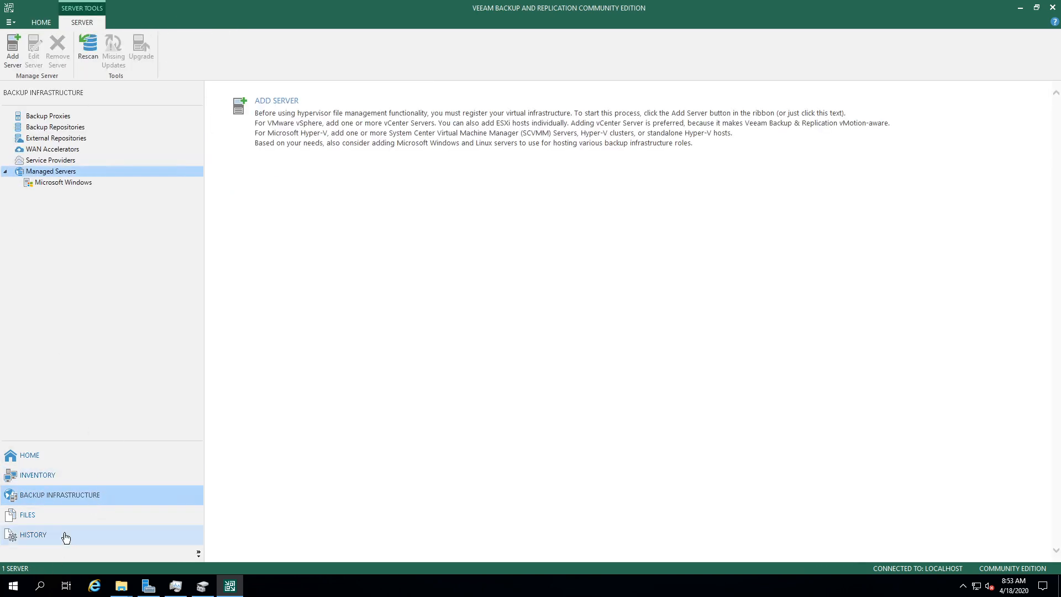
left_click(45, 516)
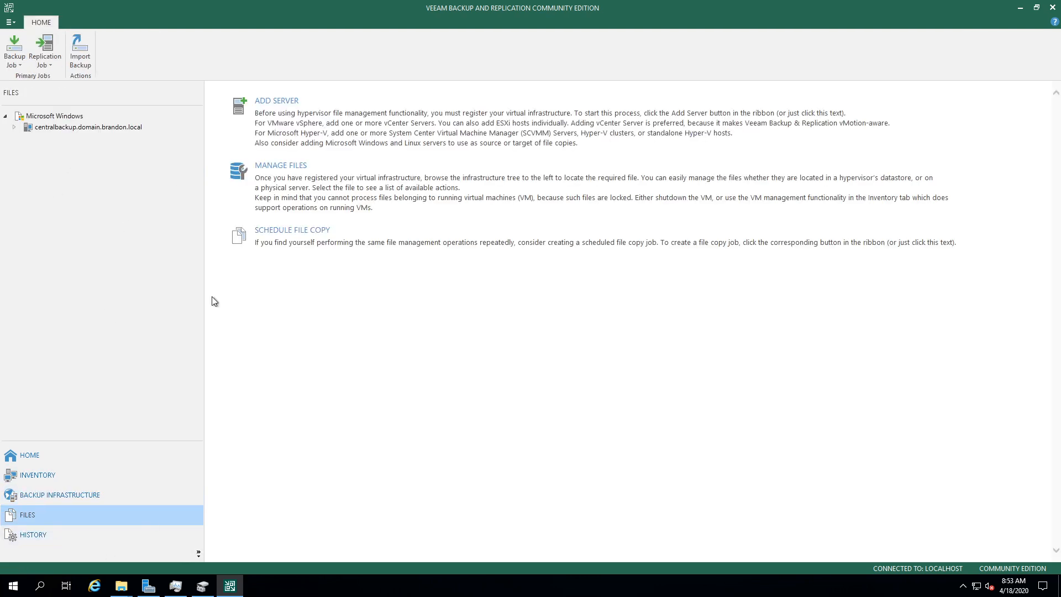
left_click(67, 533)
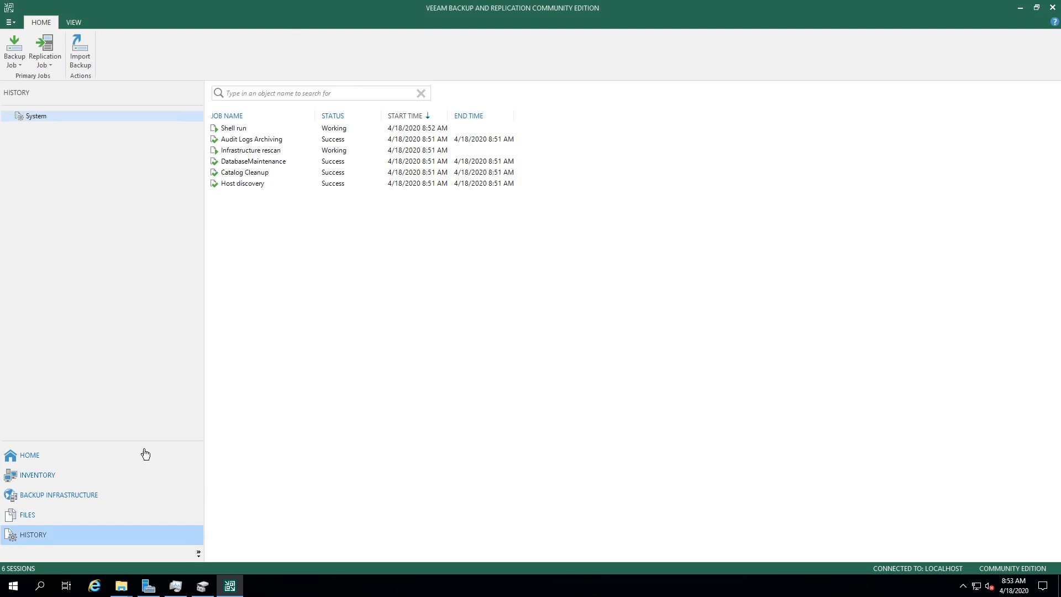
left_click(106, 495)
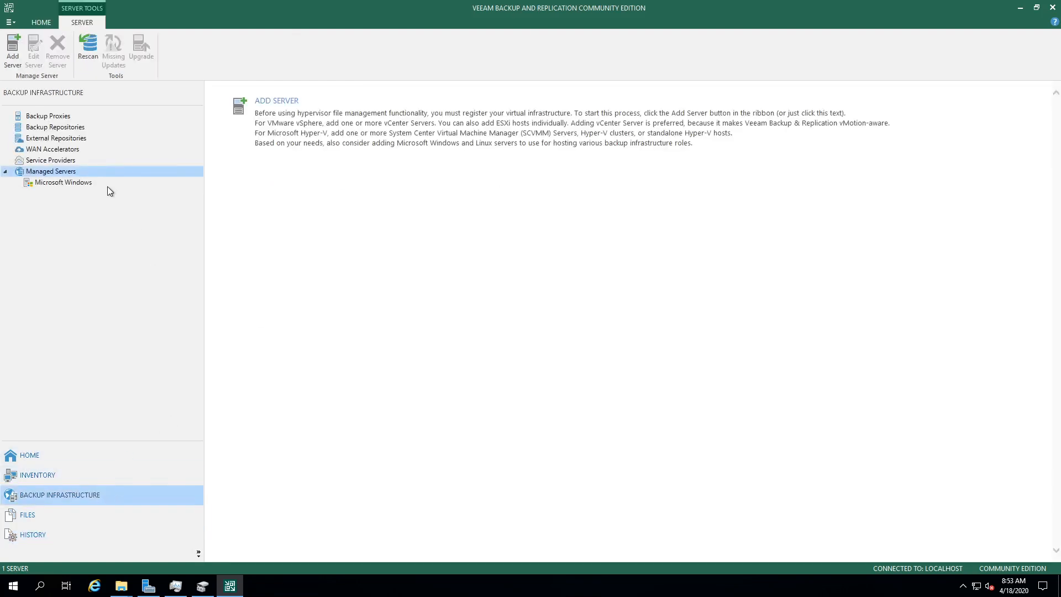
left_click(78, 131)
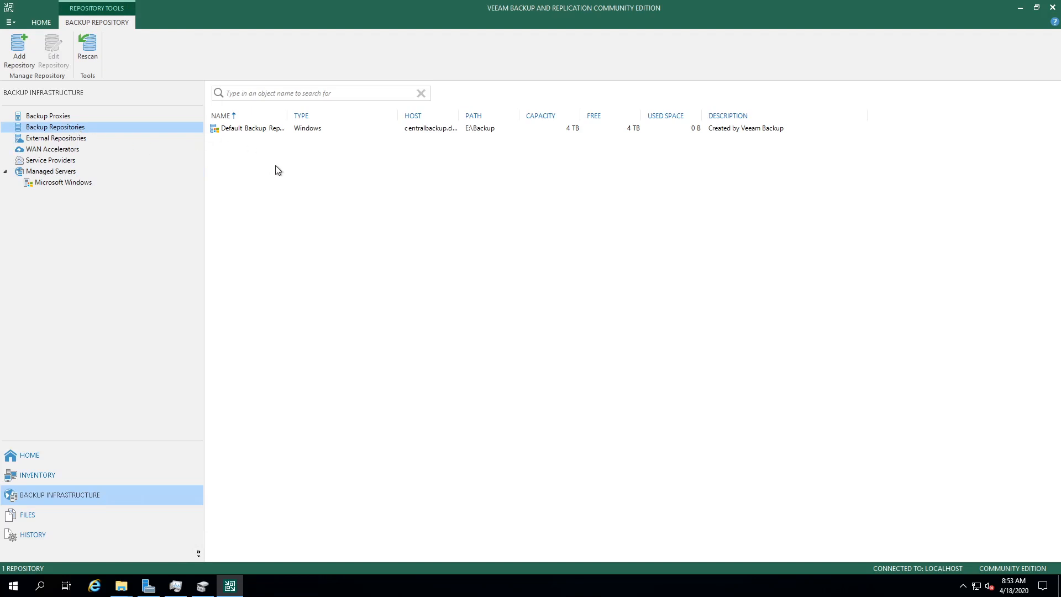
Step: Try to remove the Default Backup Repository and dismiss the cannot-delete error
left_click(281, 134)
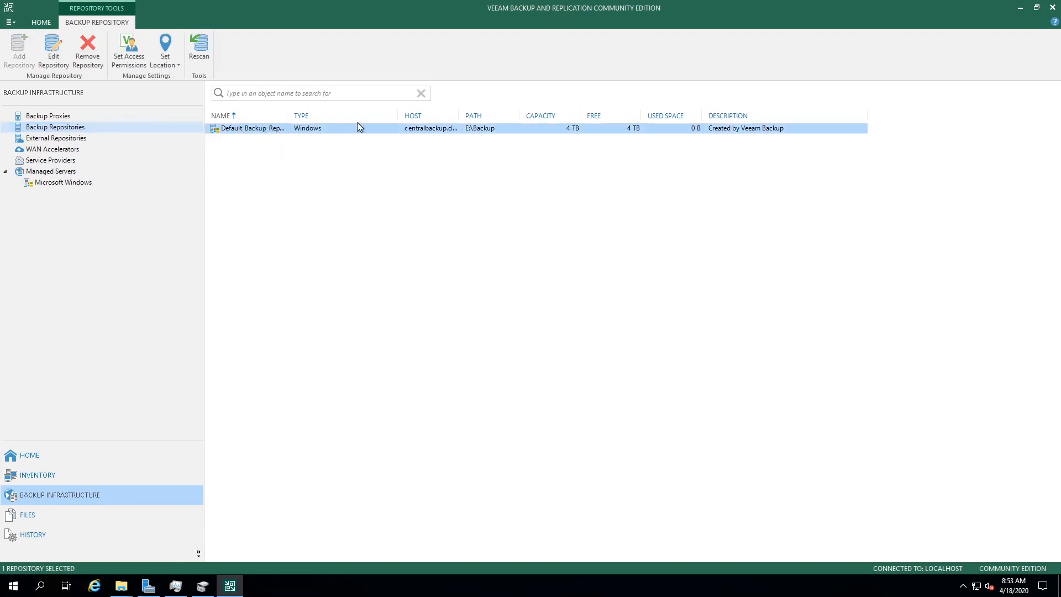
right_click(380, 128)
left_click(387, 153)
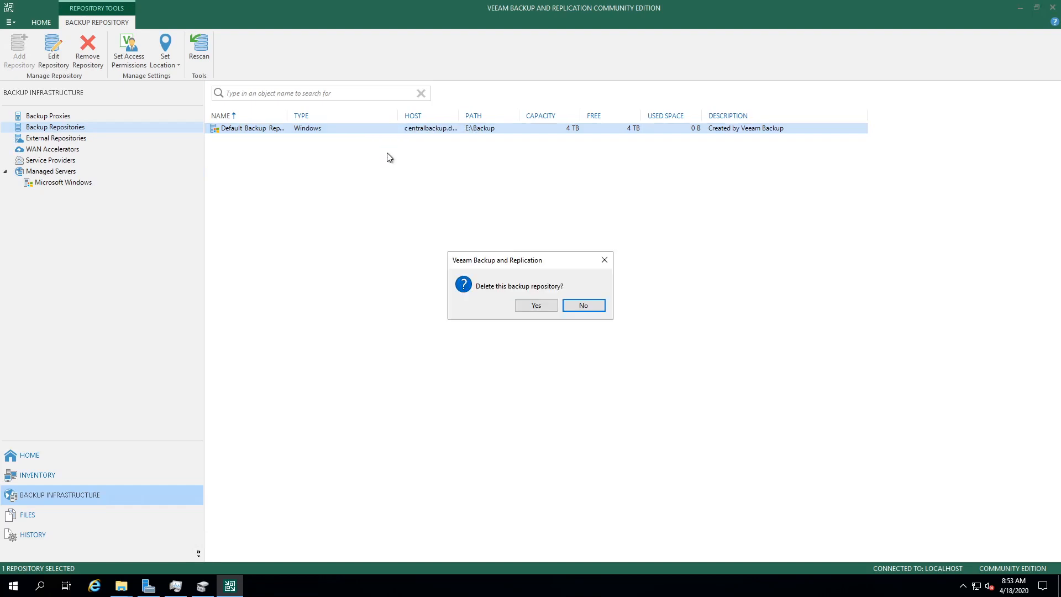
left_click(537, 305)
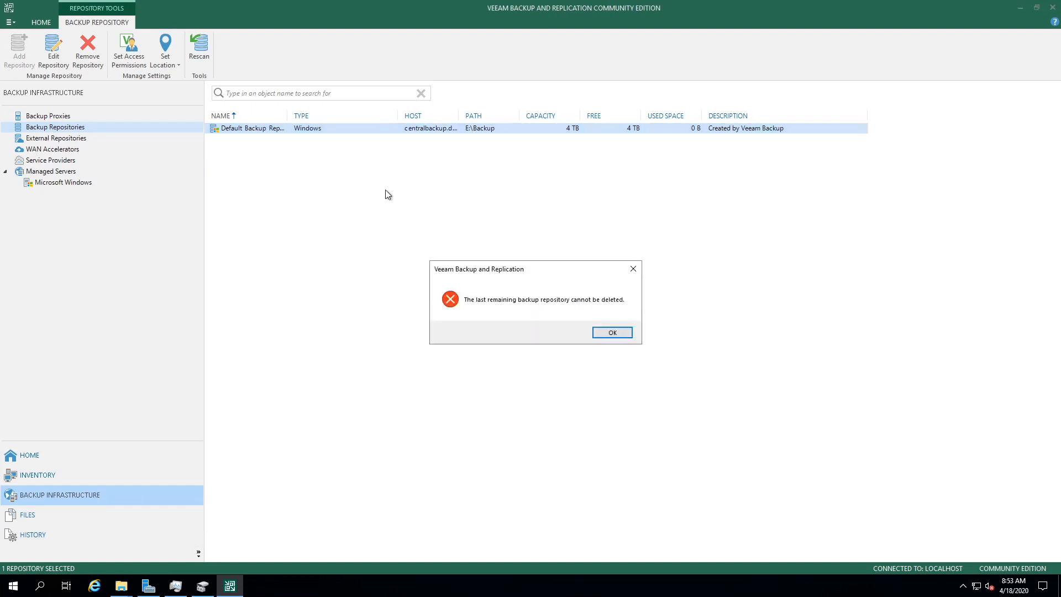
left_click(613, 334)
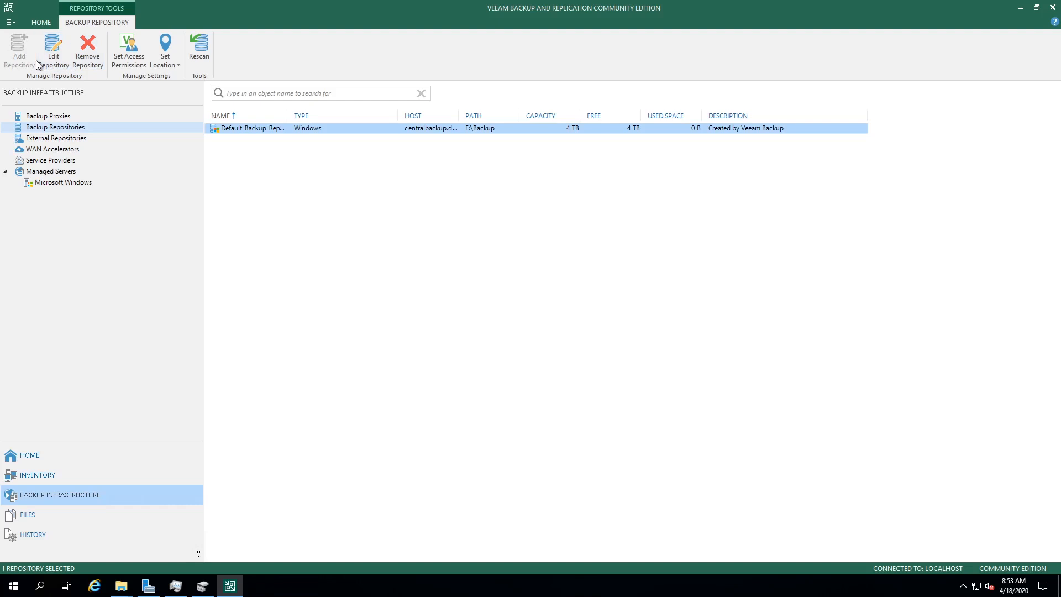
Step: Open the Add Backup Repository dialog from the ribbon
left_click(53, 63)
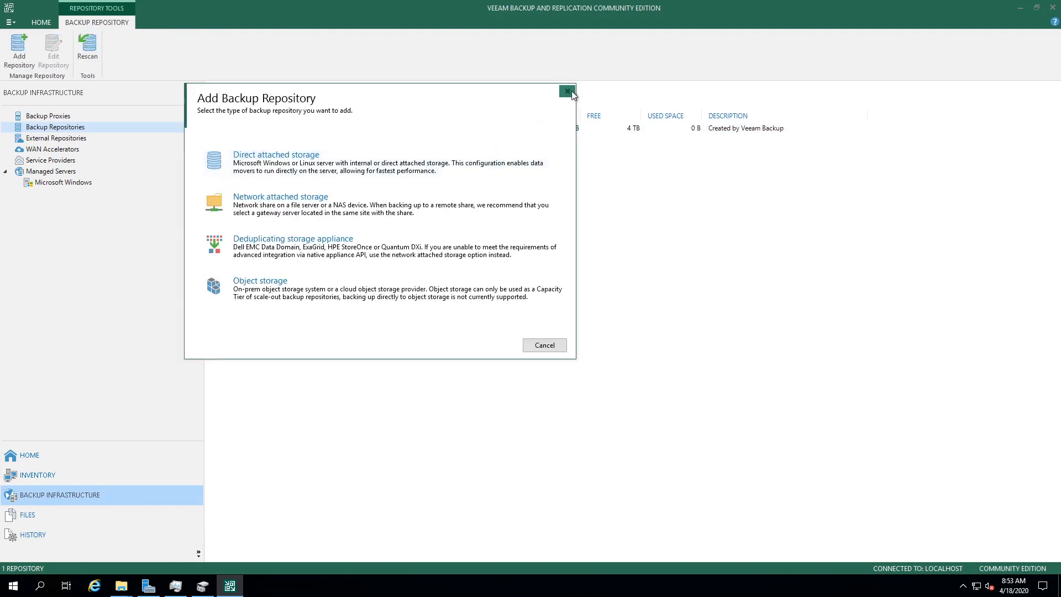
left_click(564, 95)
left_click(45, 124)
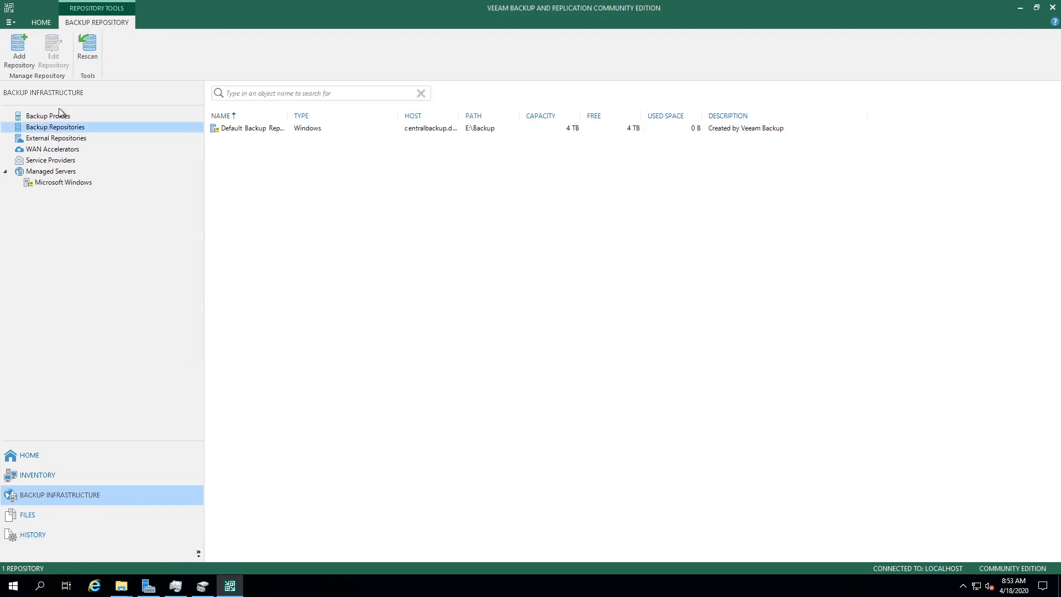
left_click(19, 49)
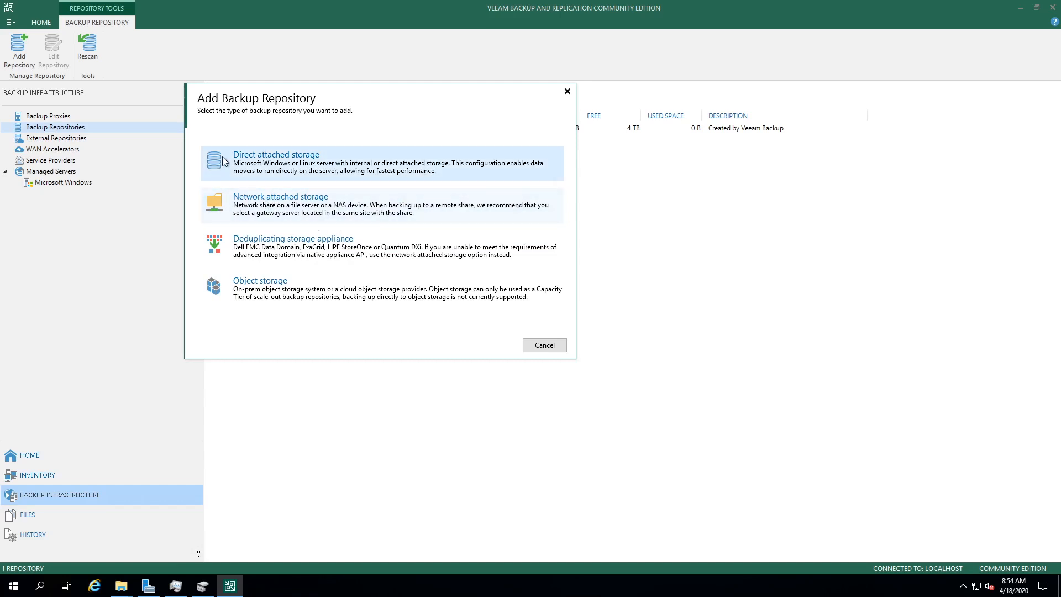
Step: Create a Direct attached Microsoft Windows repository named 'storage spaces' on the backup server
left_click(262, 155)
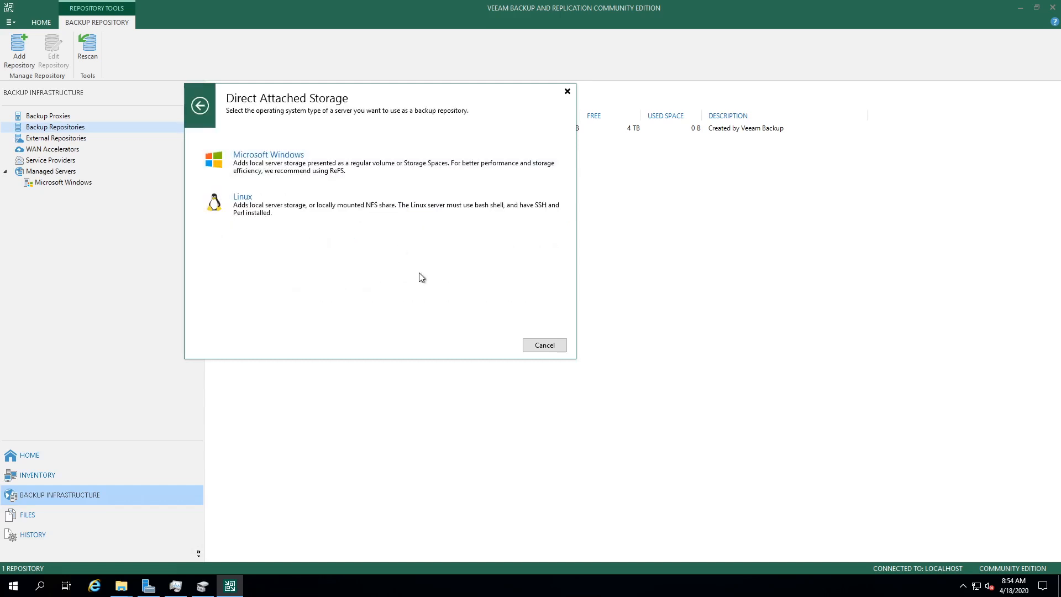
left_click(277, 154)
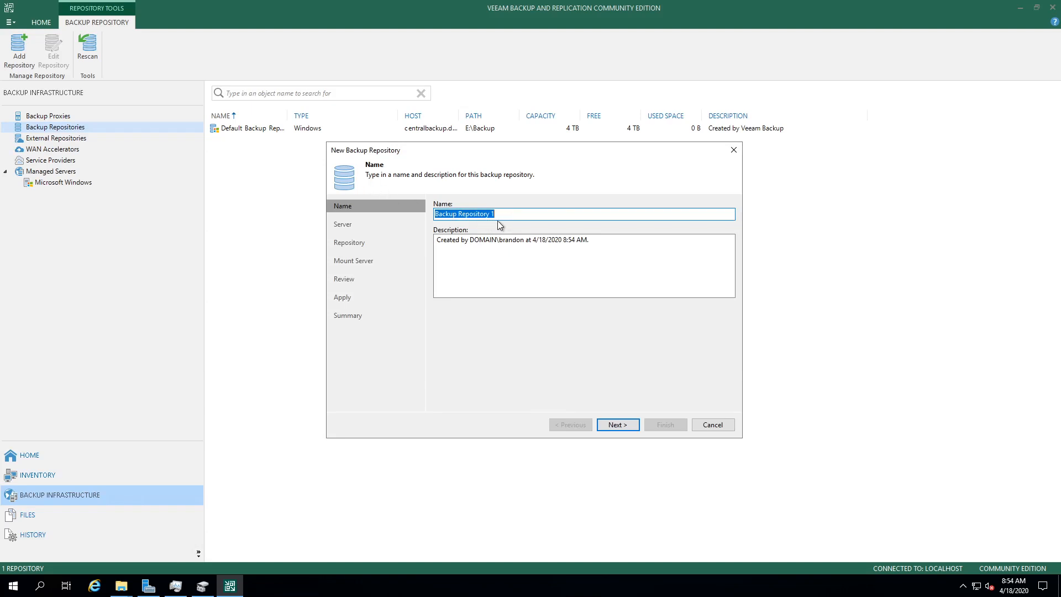
type("storage spaces")
left_click(616, 424)
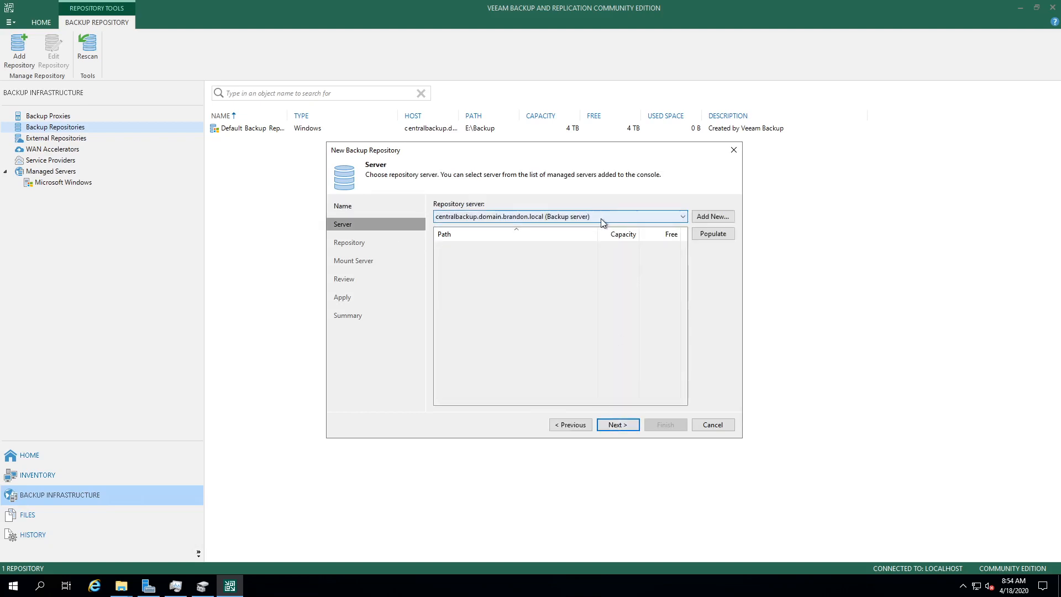
left_click(622, 425)
Step: Create a new 'veeam' folder on veeamBackups (E:) and use E:\veeam as the repository path
left_click(721, 227)
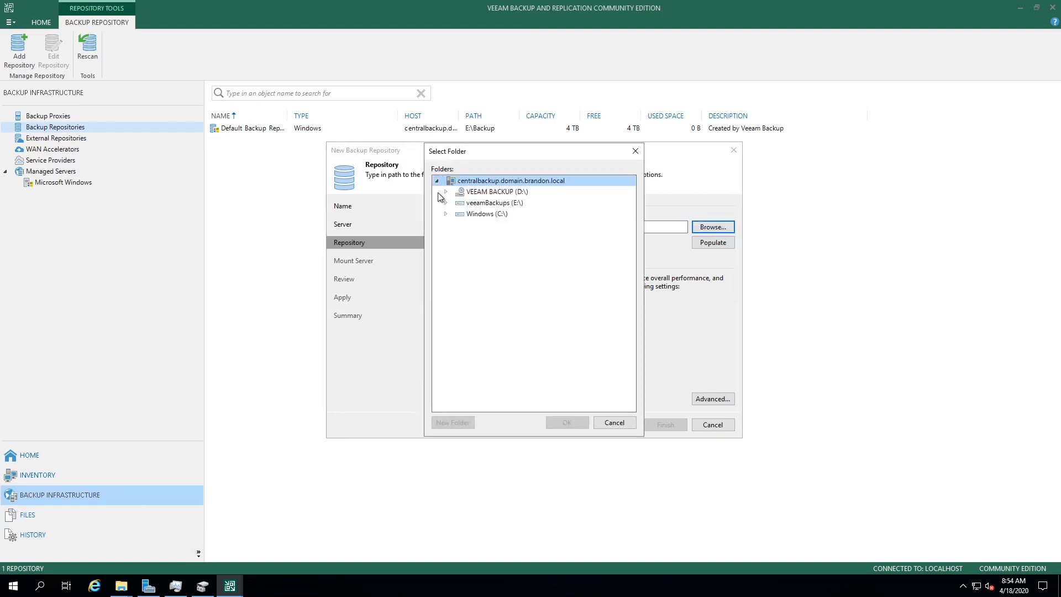
left_click(446, 192)
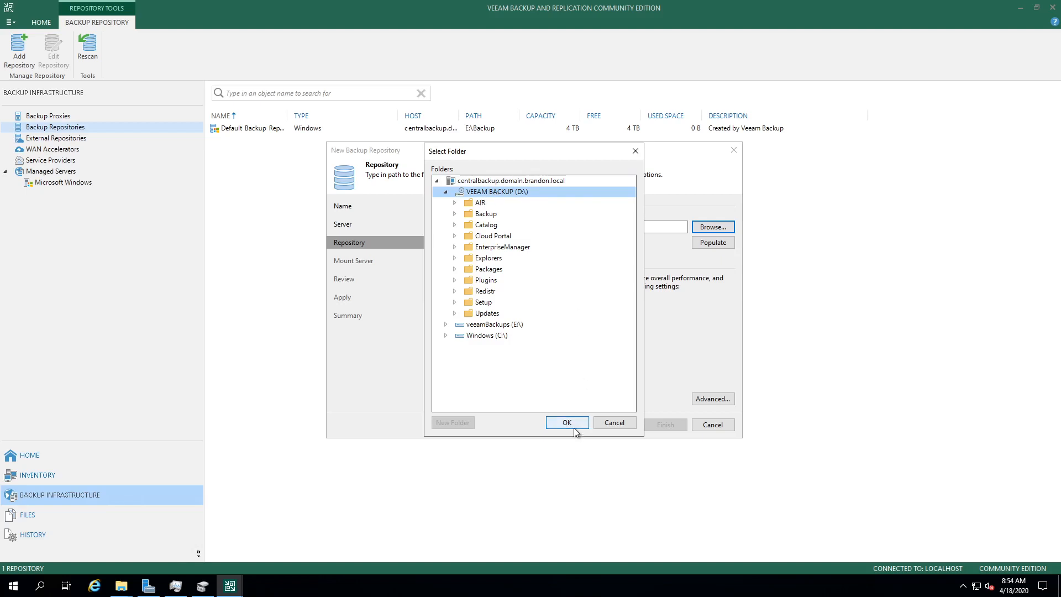
left_click(446, 326)
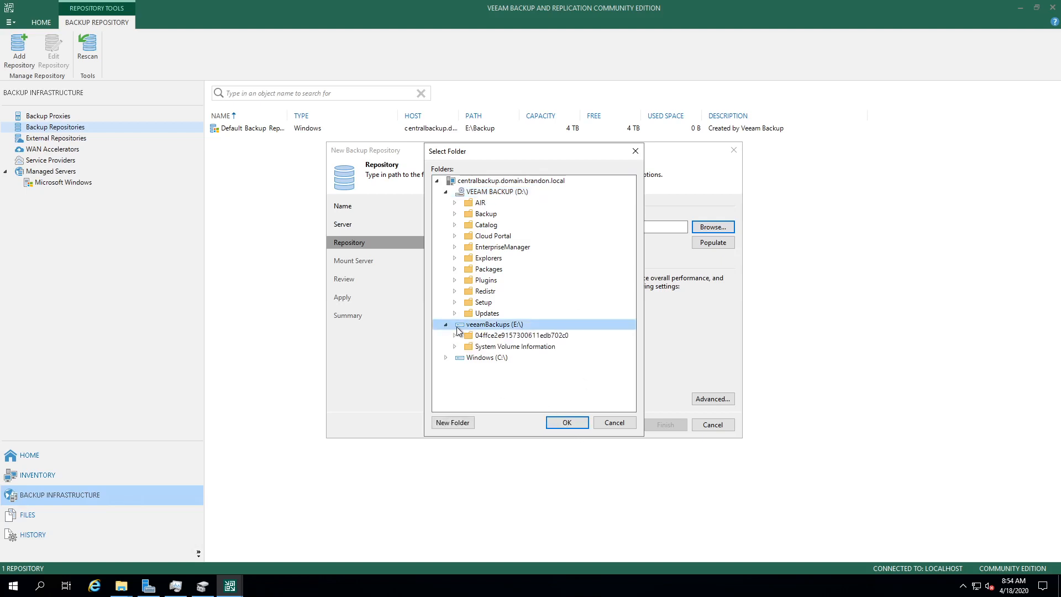
left_click(502, 325)
left_click(453, 423)
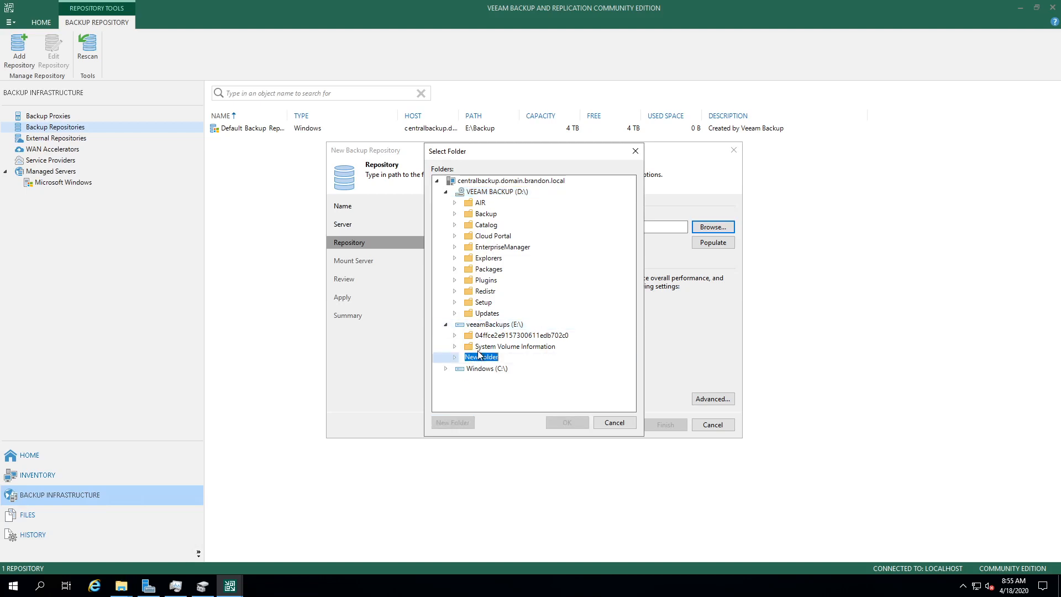
type("v")
key("Return")
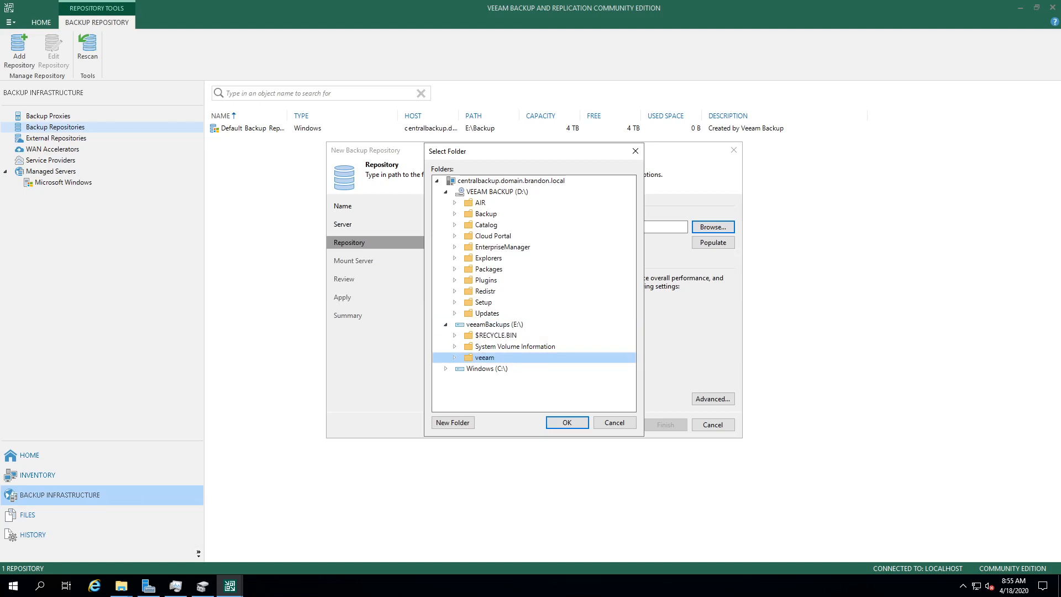
left_click(567, 423)
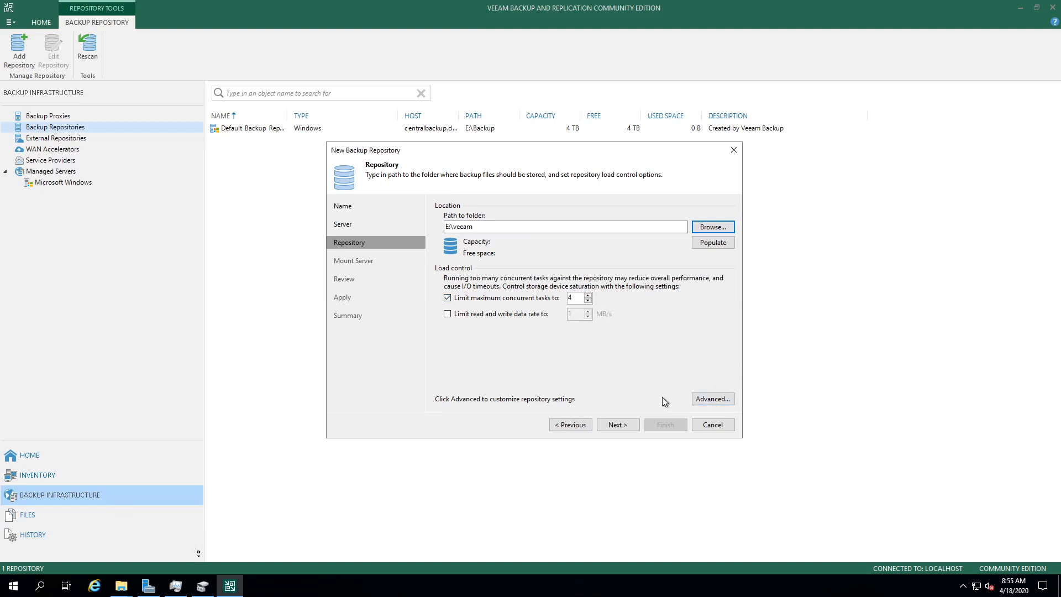
left_click(618, 426)
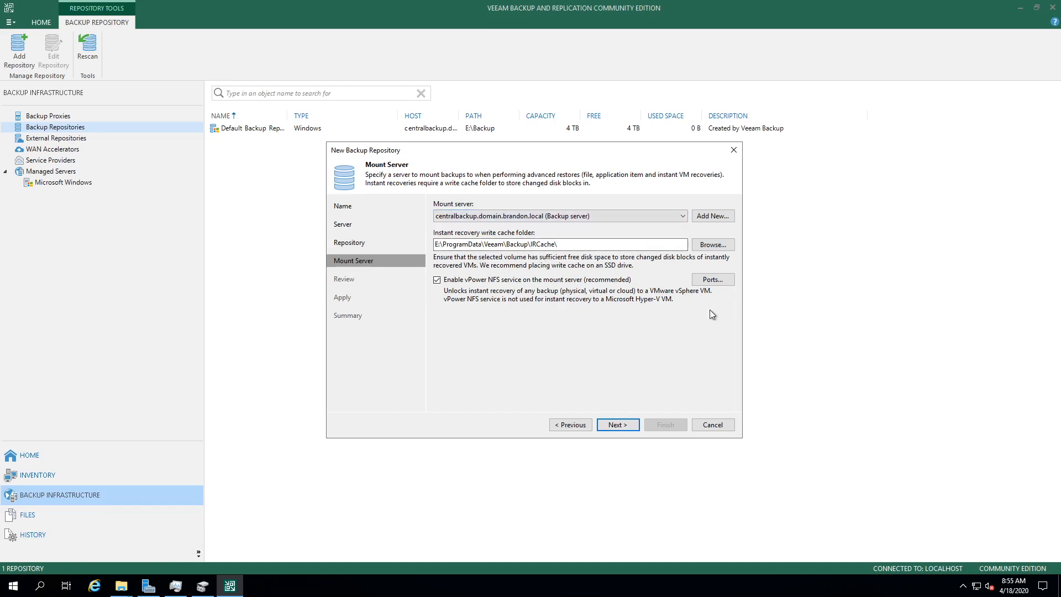
Step: Apply the 'storage spaces' repository settings and switch to the Home view
left_click(625, 428)
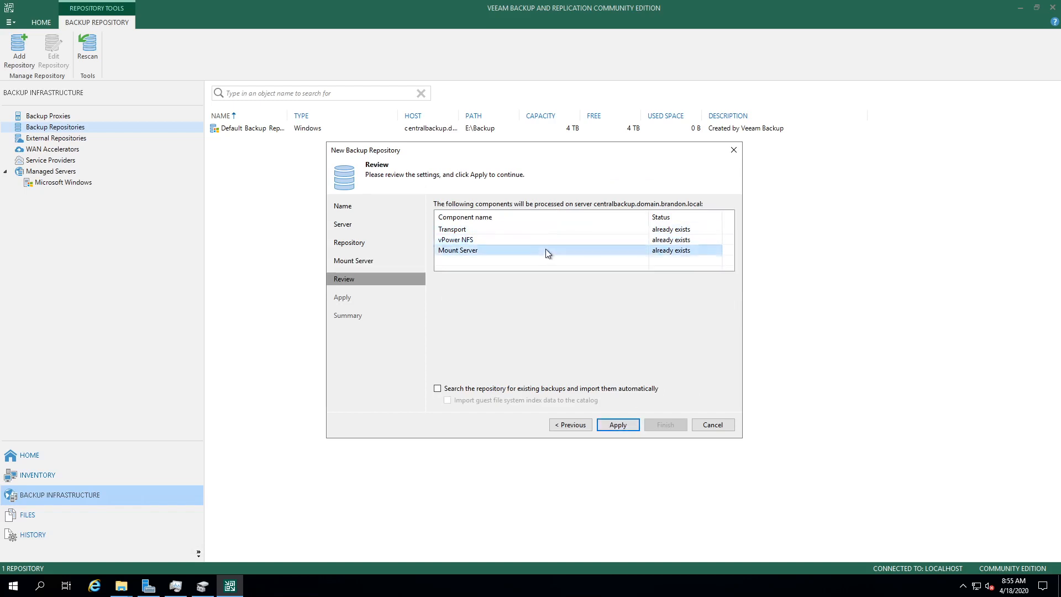
left_click(551, 232)
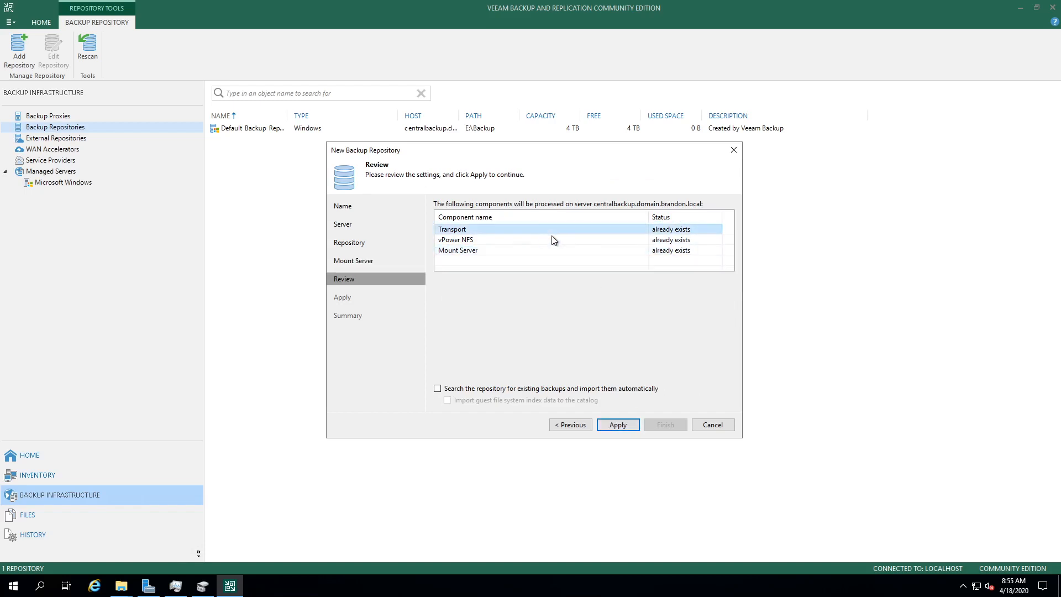
left_click(612, 424)
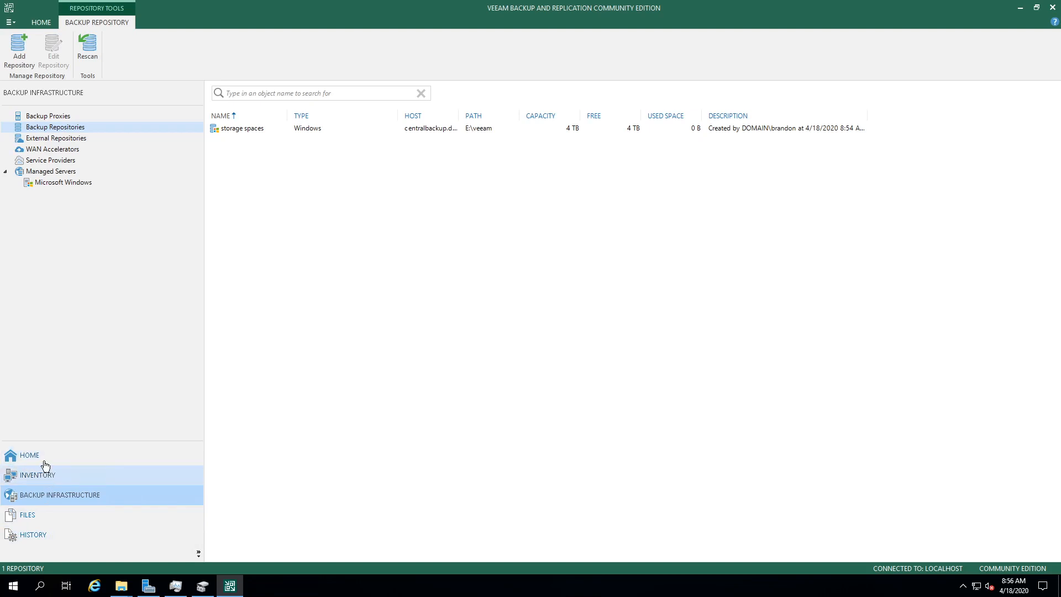
left_click(45, 463)
left_click(15, 55)
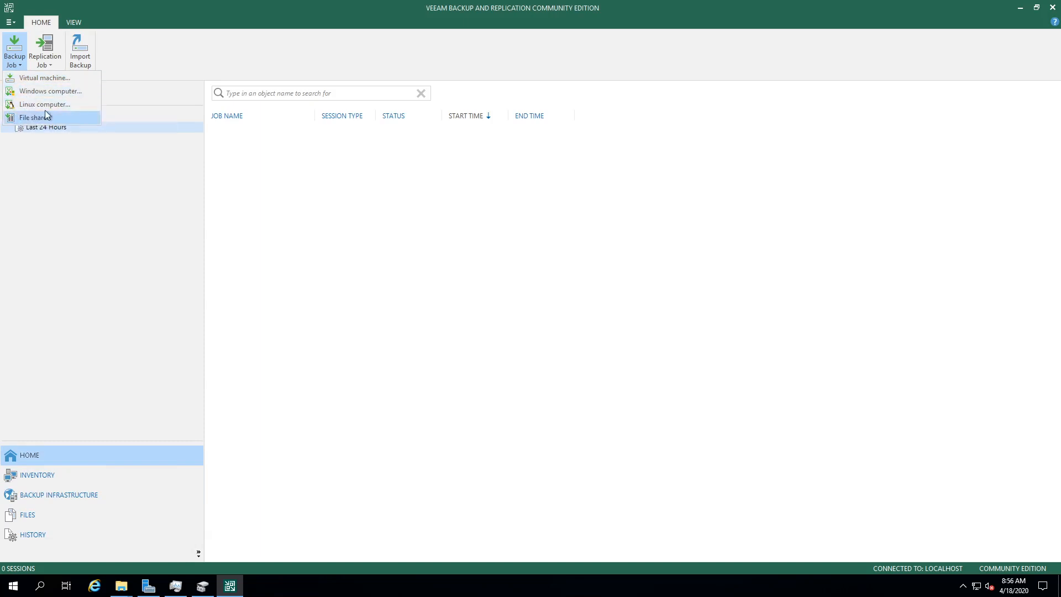
Step: Create a Windows agent backup job for managed workstations named 'desktops'
left_click(28, 94)
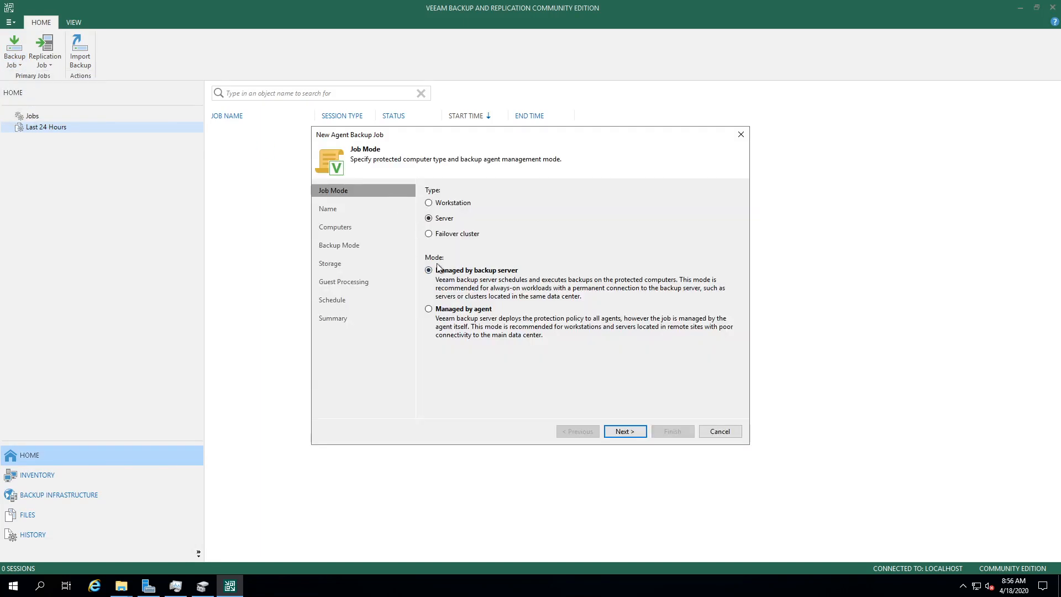
left_click(449, 203)
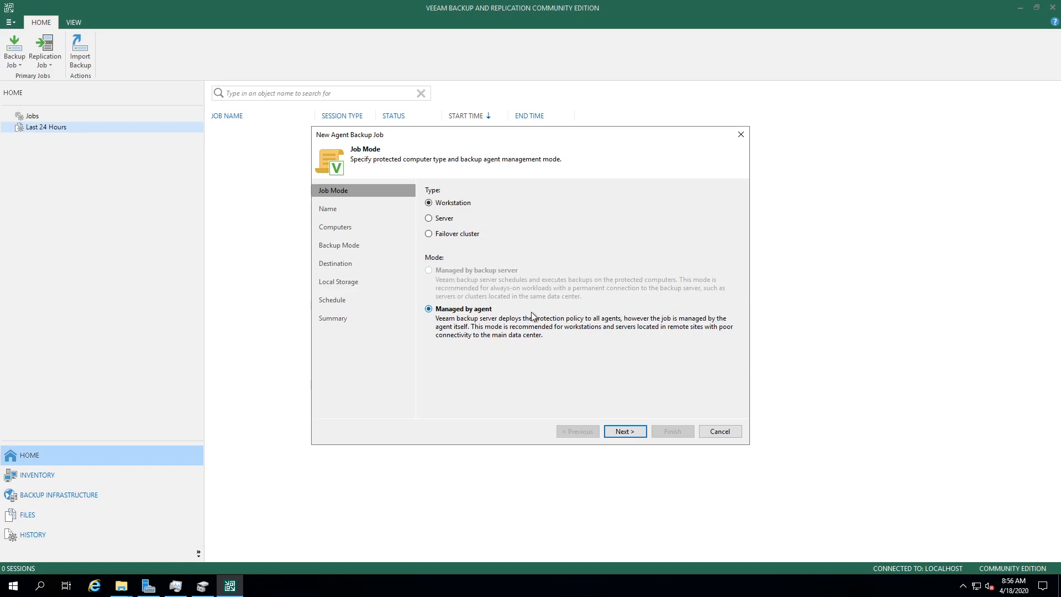
left_click(632, 429)
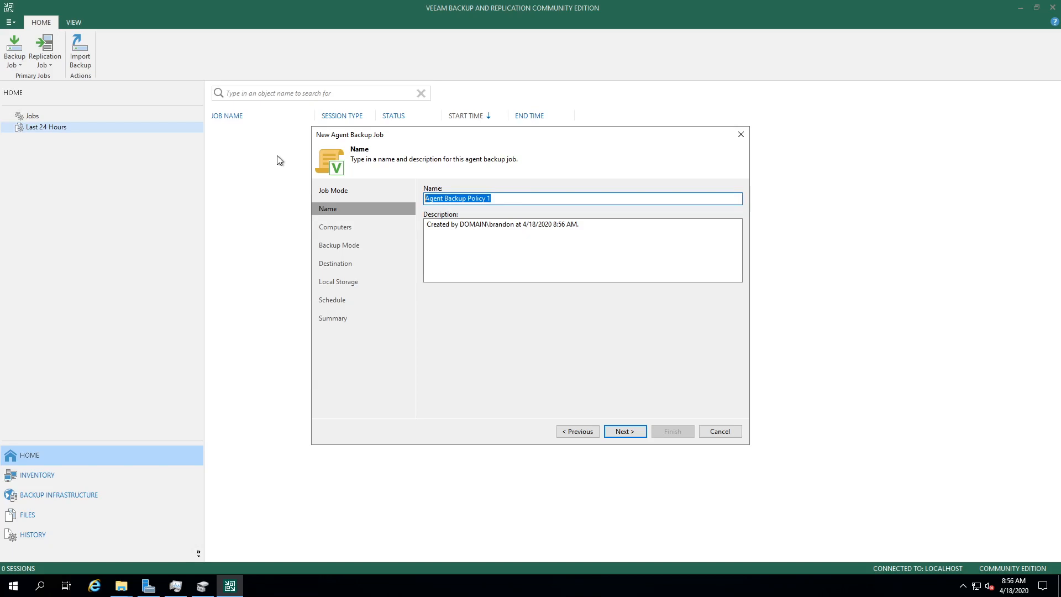
type("desktops")
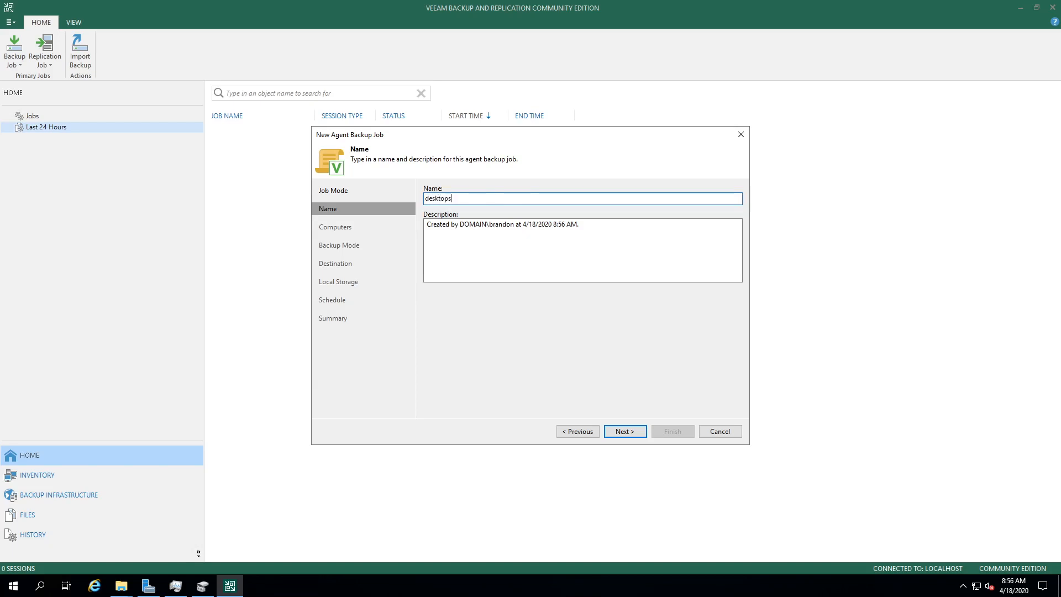
left_click(615, 433)
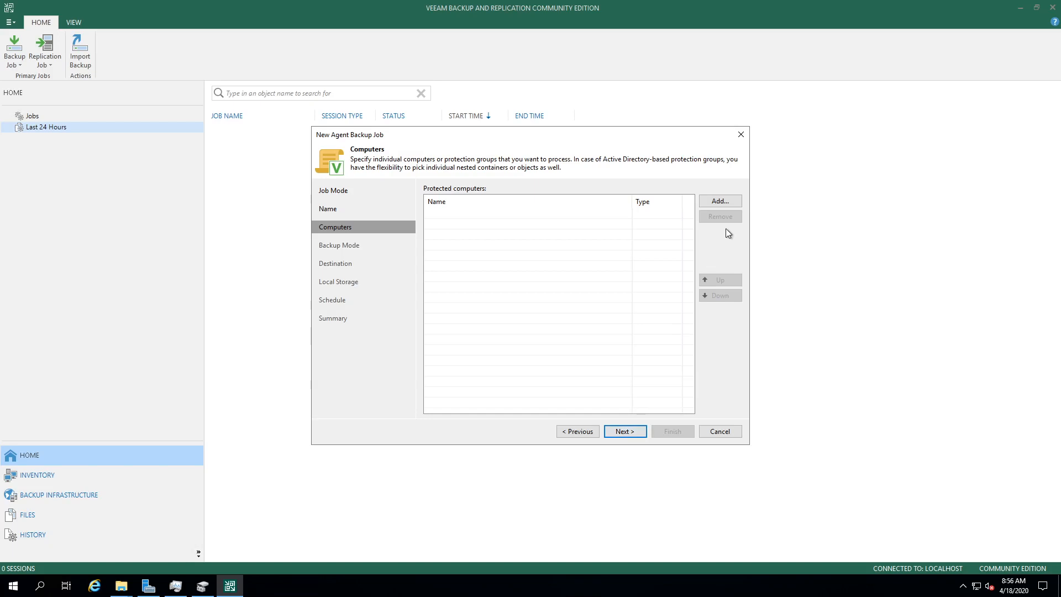
Step: Add dellstudio as an individual computer with newly created domain account credentials
left_click(720, 204)
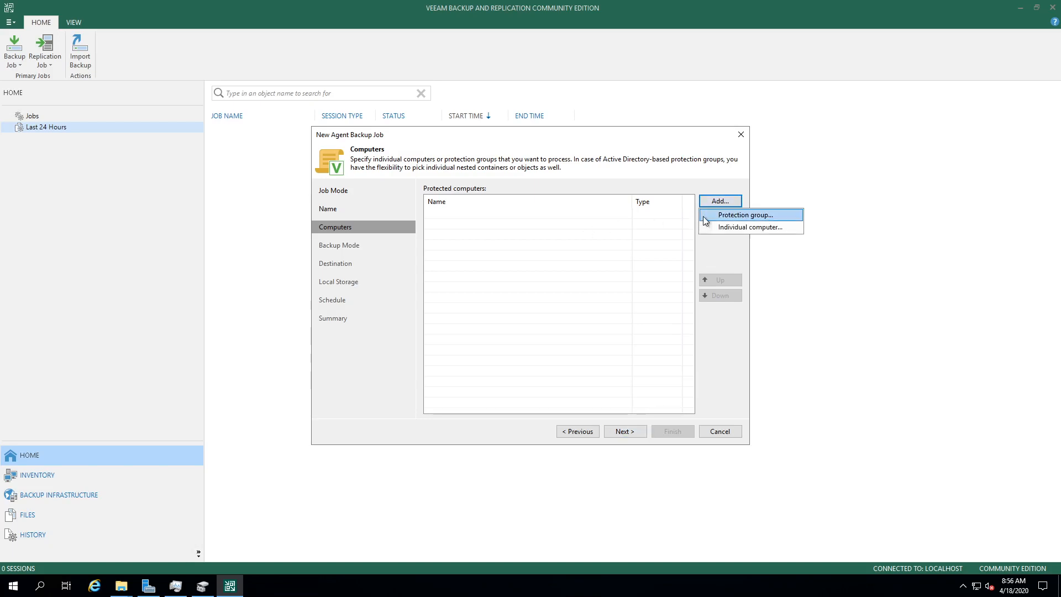
left_click(713, 228)
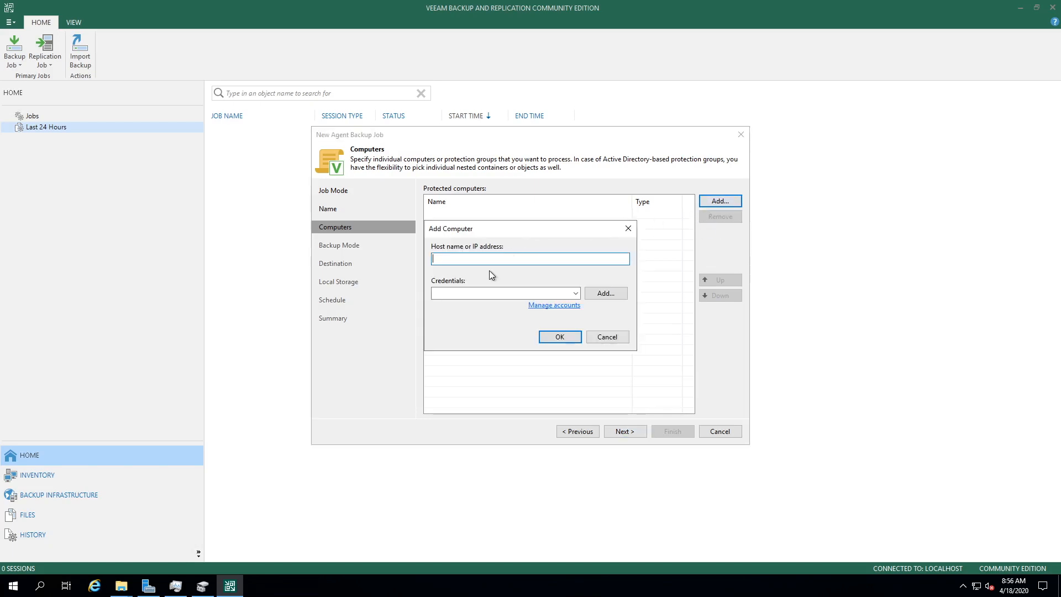
type("dellstui")
key("BackSpace")
left_click(576, 293)
left_click(598, 291)
left_click(598, 291)
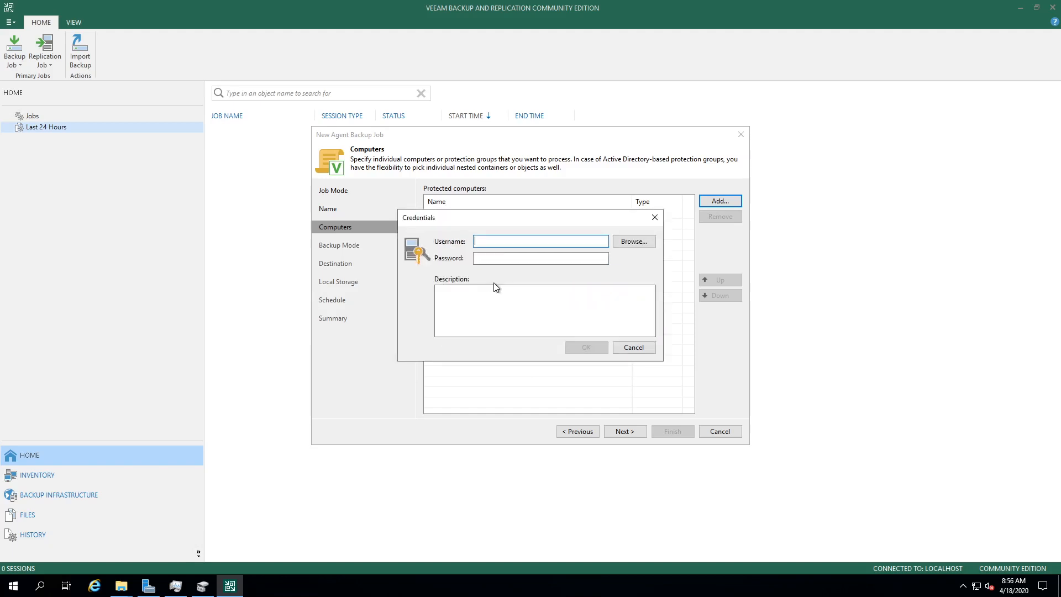
type("bra")
type("ndon")
type("d")
type("omain\\")
left_click(495, 258)
type("p")
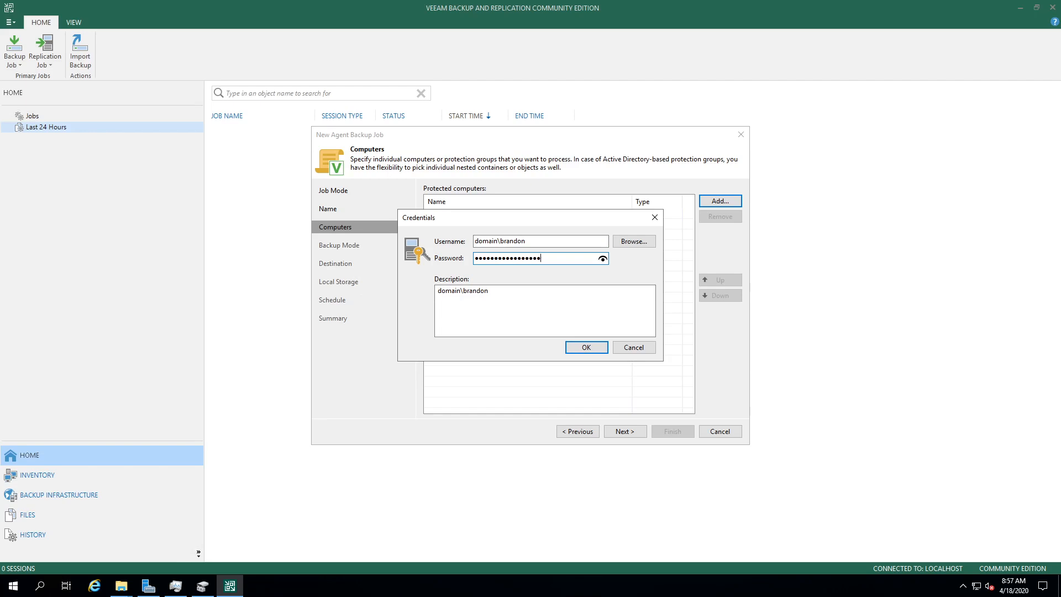
left_click(572, 347)
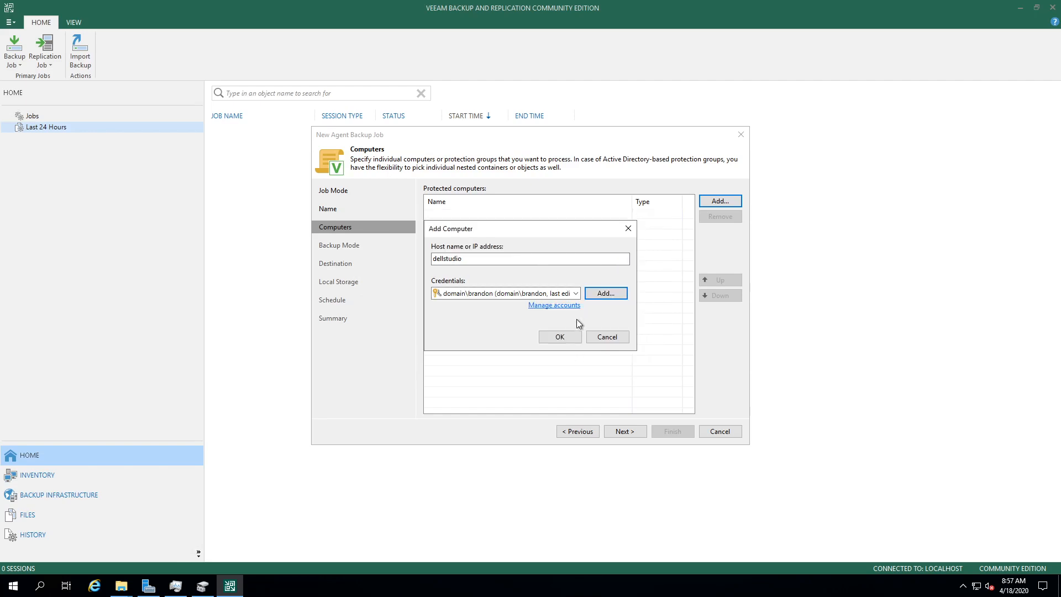
left_click(573, 337)
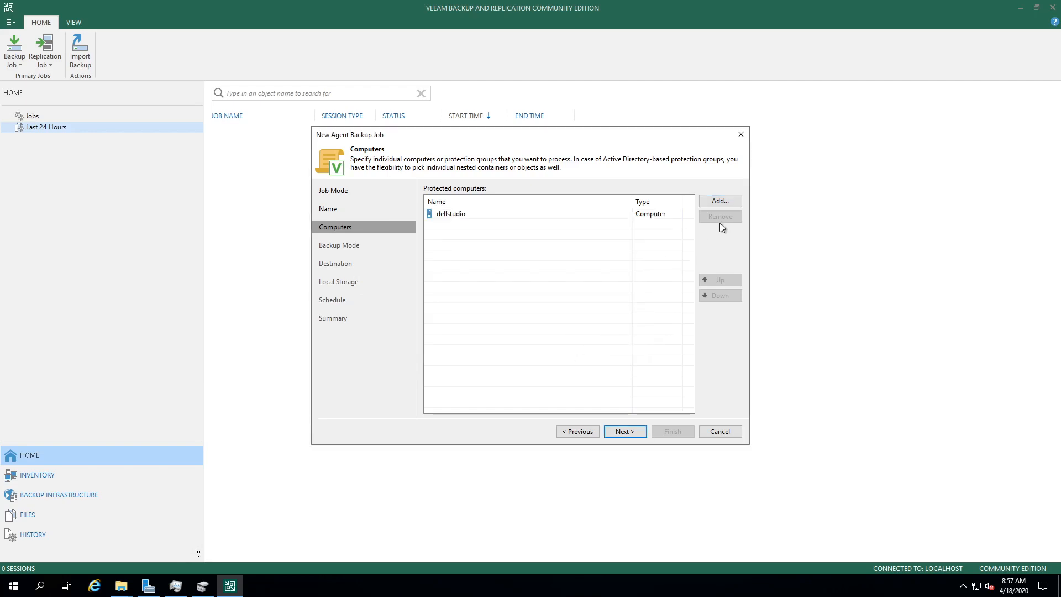
Step: Add gamingdesktop as an individual computer using the saved domain credentials
left_click(728, 202)
left_click(717, 228)
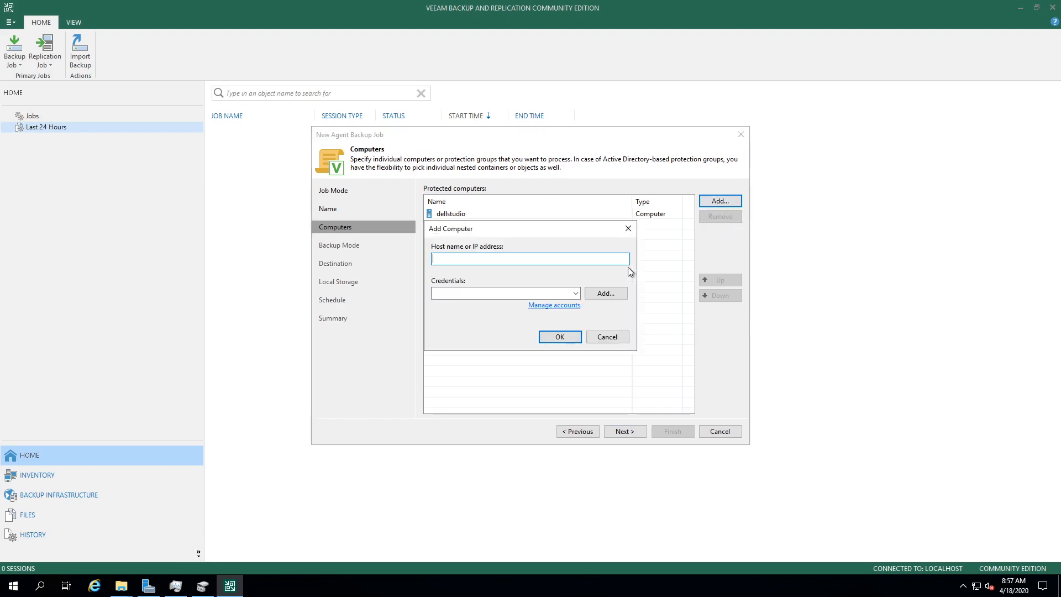
type("desktop")
key("Tab")
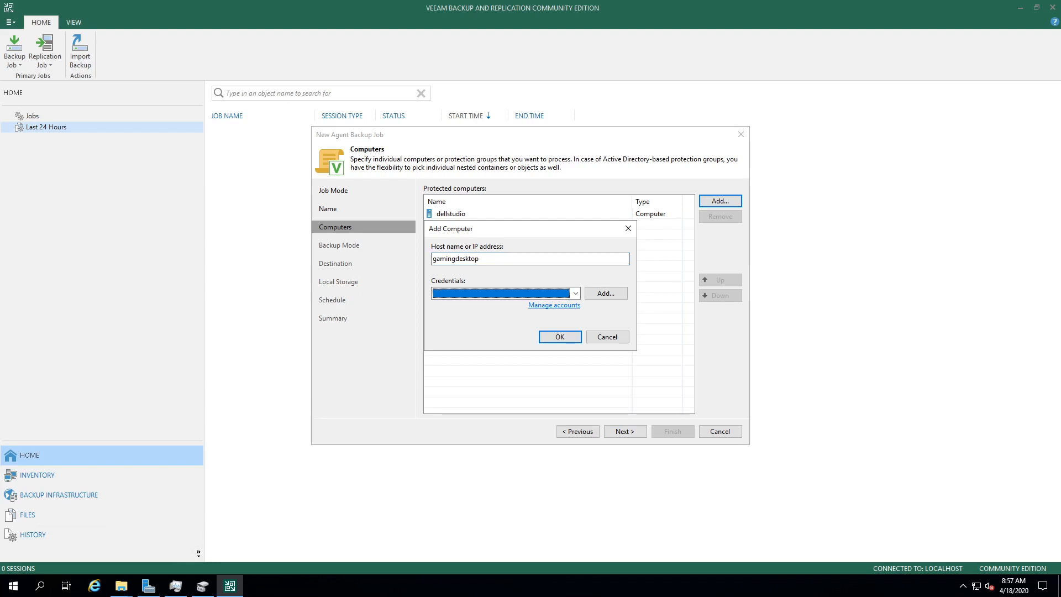
left_click(566, 338)
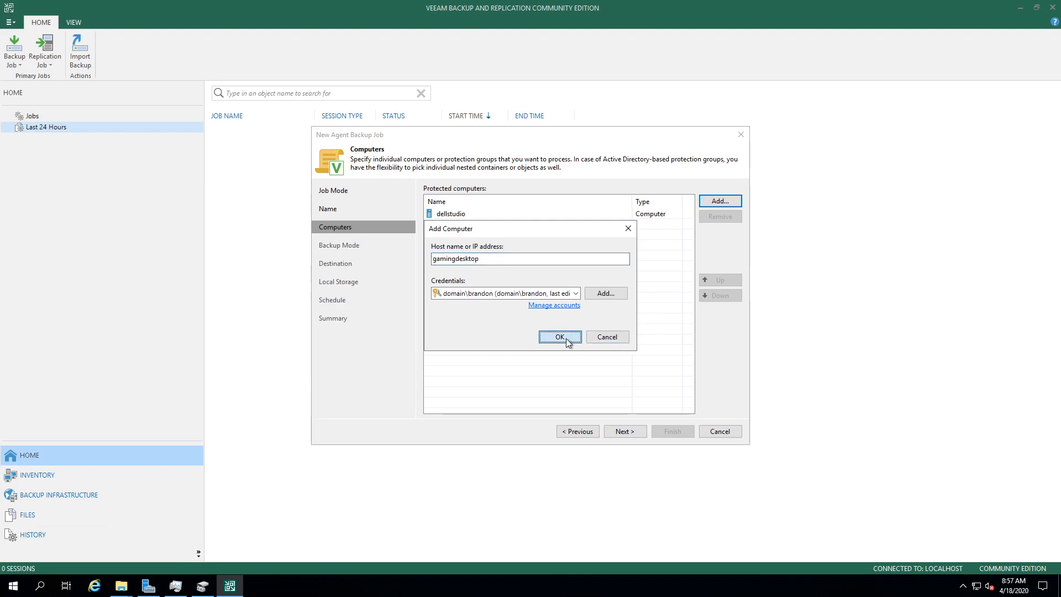
left_click(627, 431)
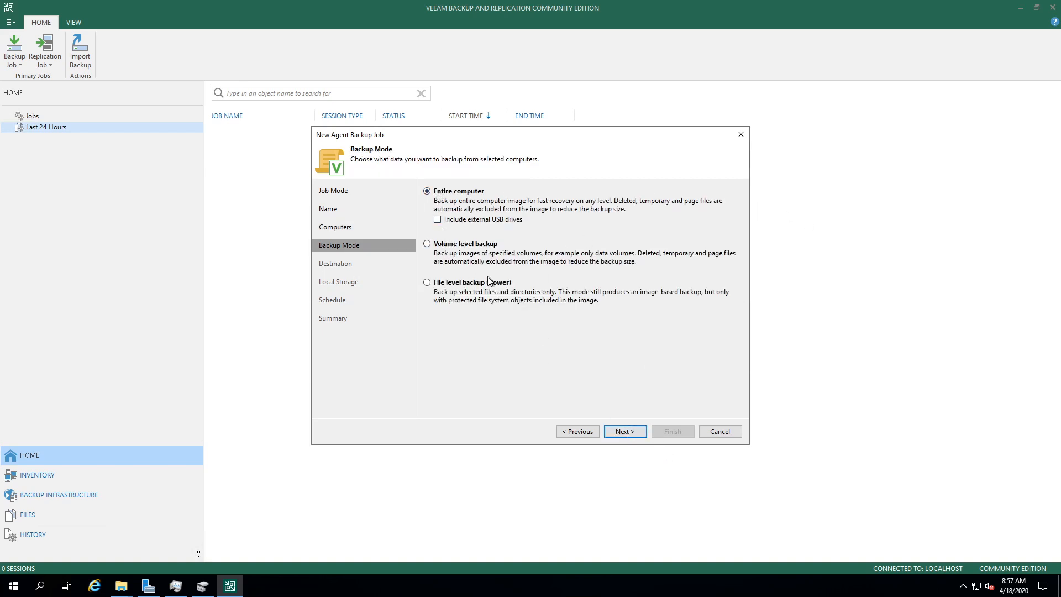
Step: Keep entire-computer mode, target the Veeam backup repository, and retain backups for 21 days
left_click(631, 435)
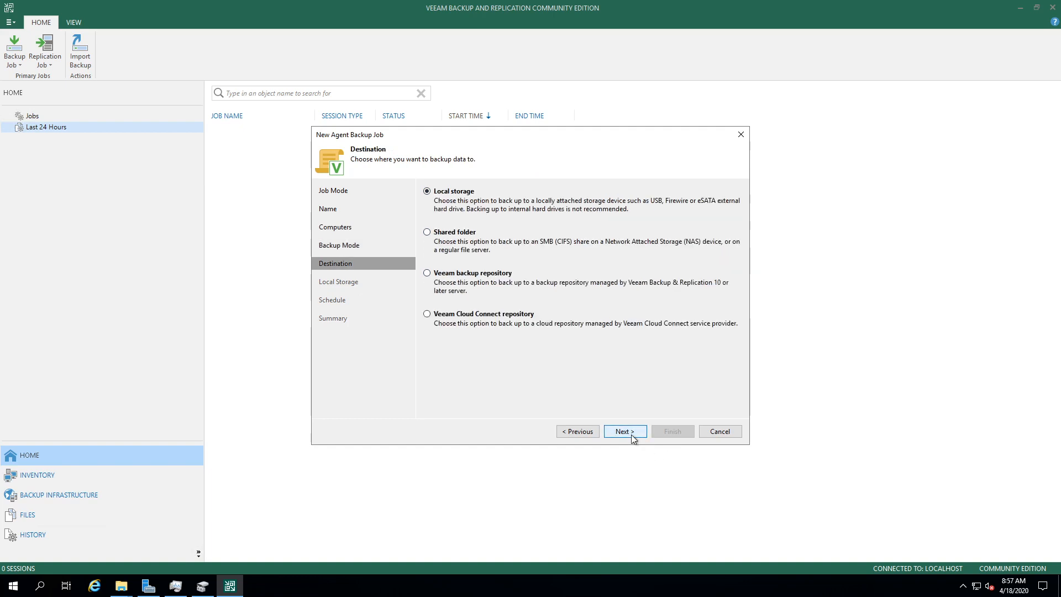
left_click(438, 275)
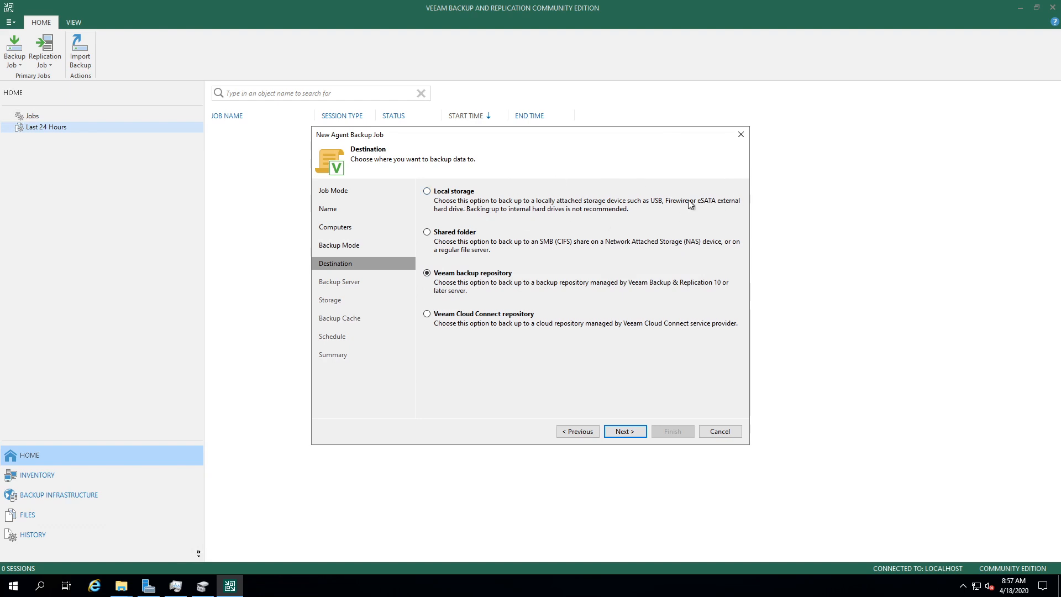
left_click(623, 431)
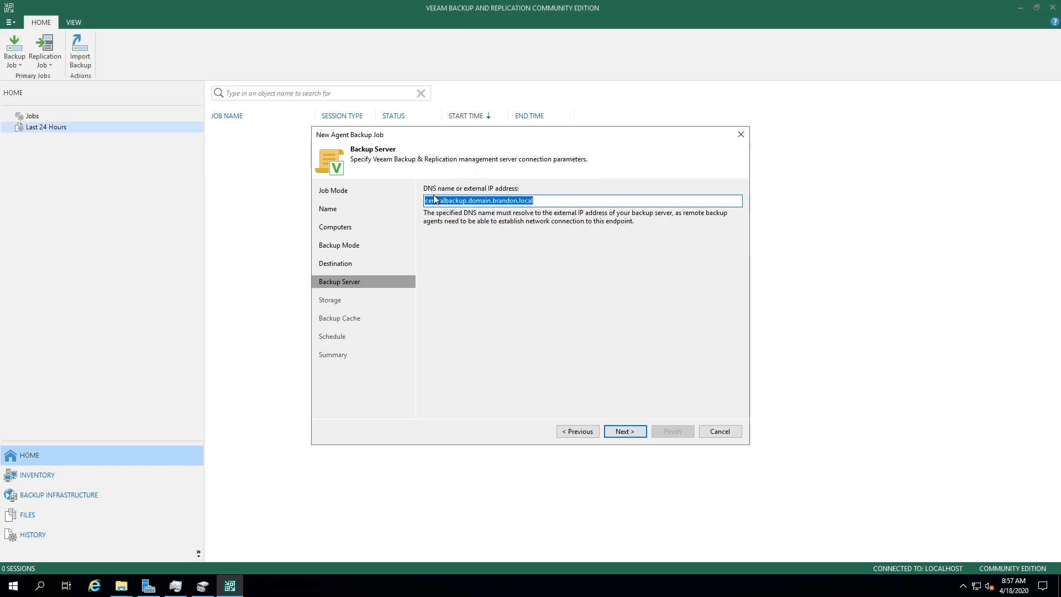
left_click(623, 432)
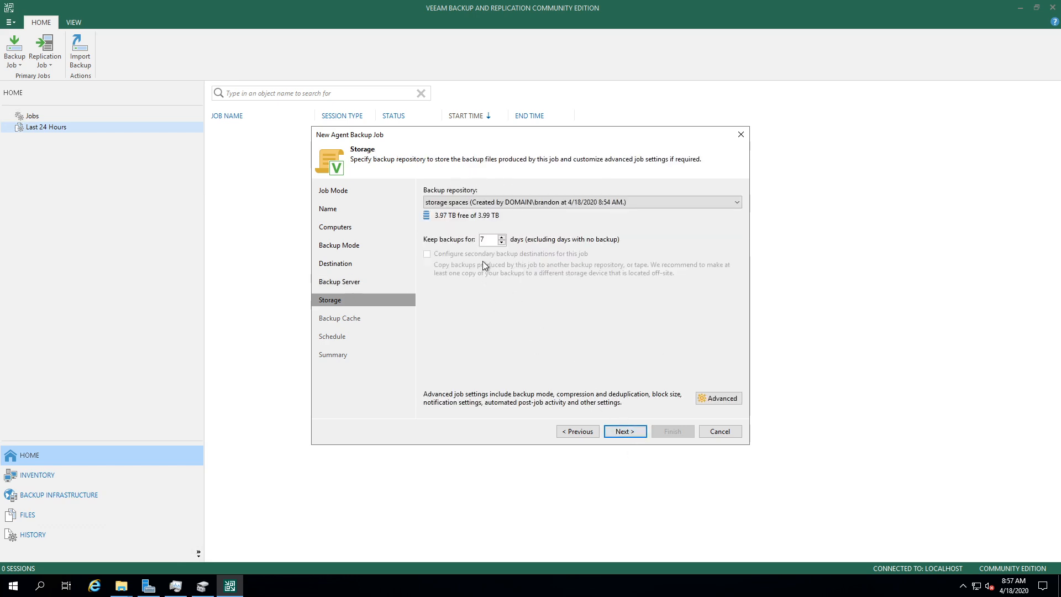
double_click(483, 240)
key("BackSpace")
type("21")
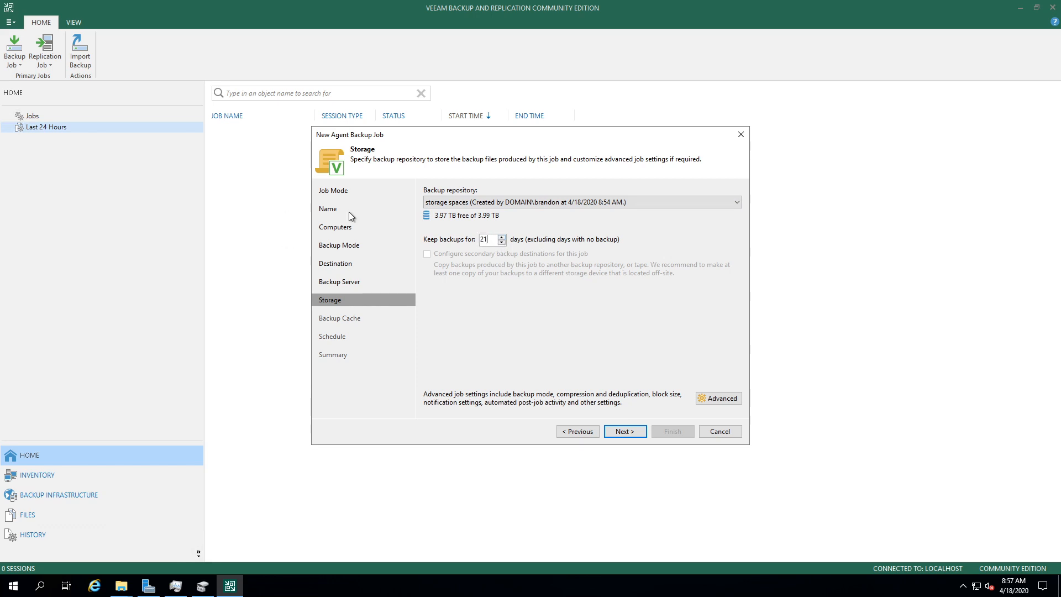
left_click(634, 431)
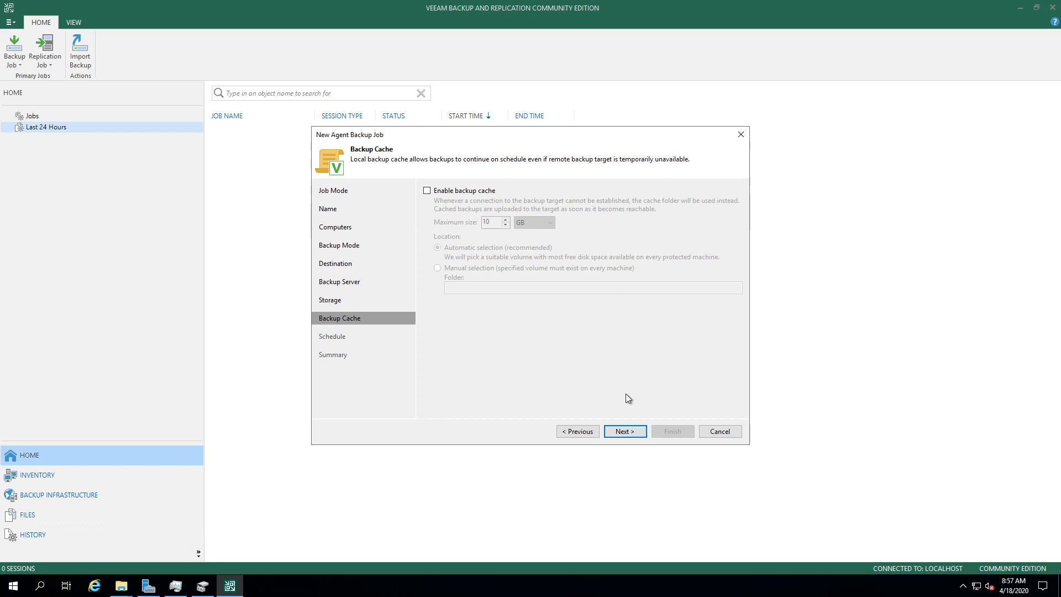
left_click(633, 429)
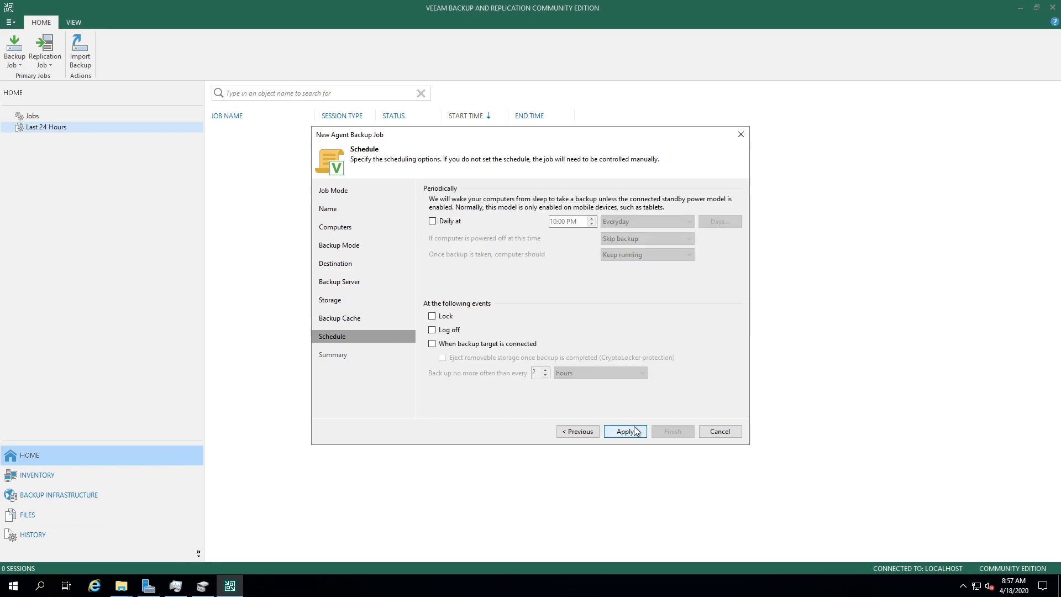
Step: Schedule the job daily at 2:00 AM, backing up once powered on if missed
left_click(433, 220)
left_click(554, 221)
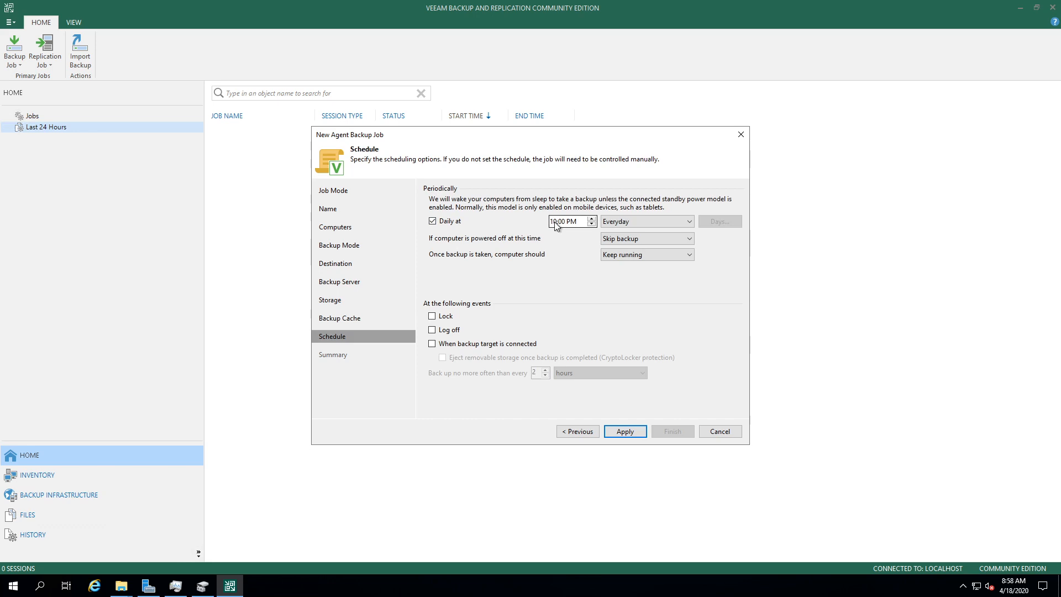
left_click(592, 219)
left_click(592, 218)
left_click(591, 218)
left_click(625, 239)
left_click(630, 253)
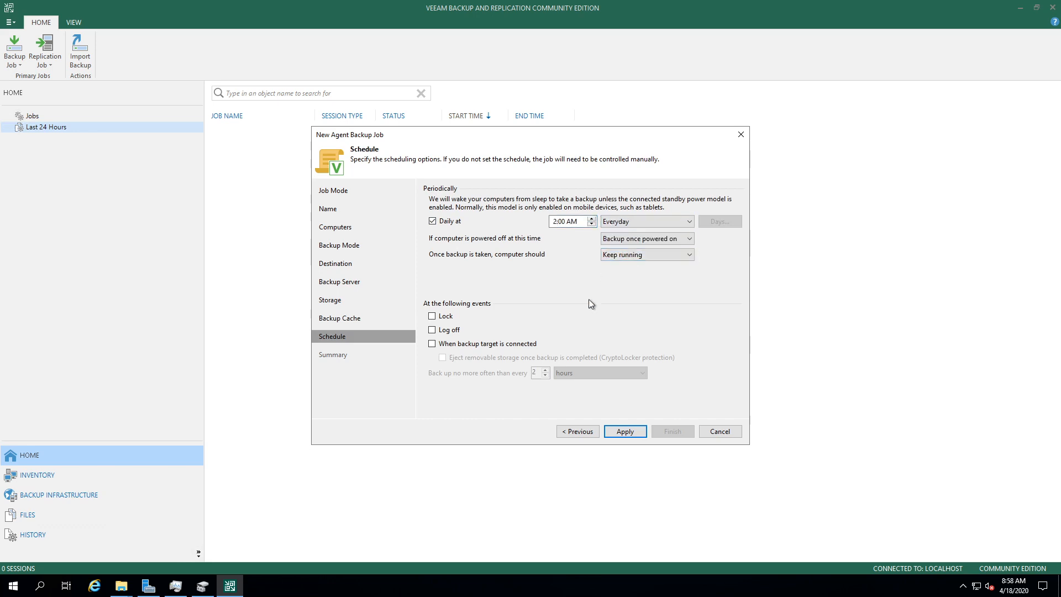
left_click(624, 433)
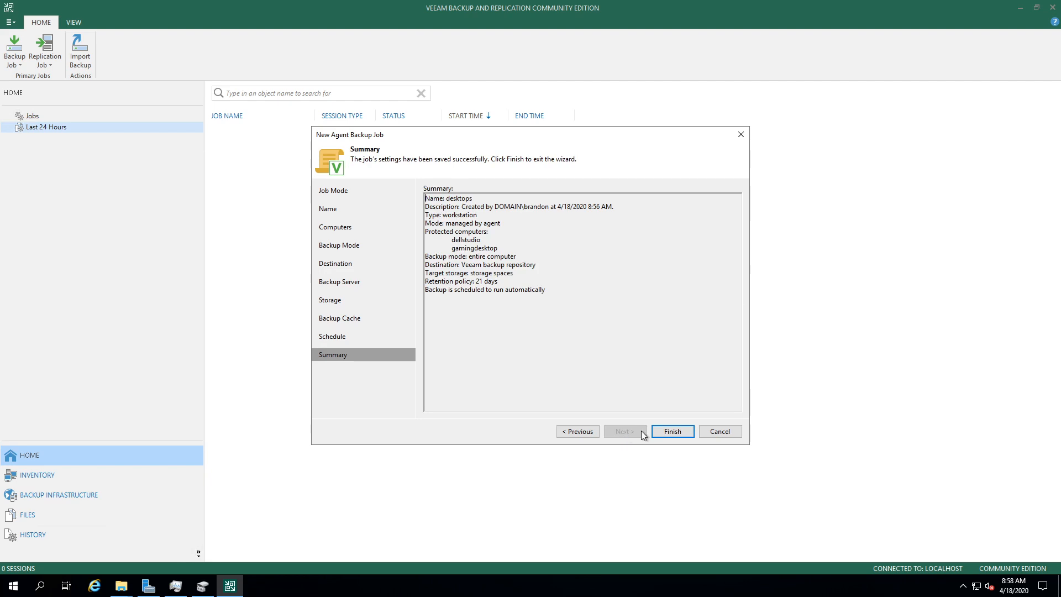
Step: Finish the job and review the running Rescan of desktops session for dellstudio and gamingdesktop
left_click(659, 432)
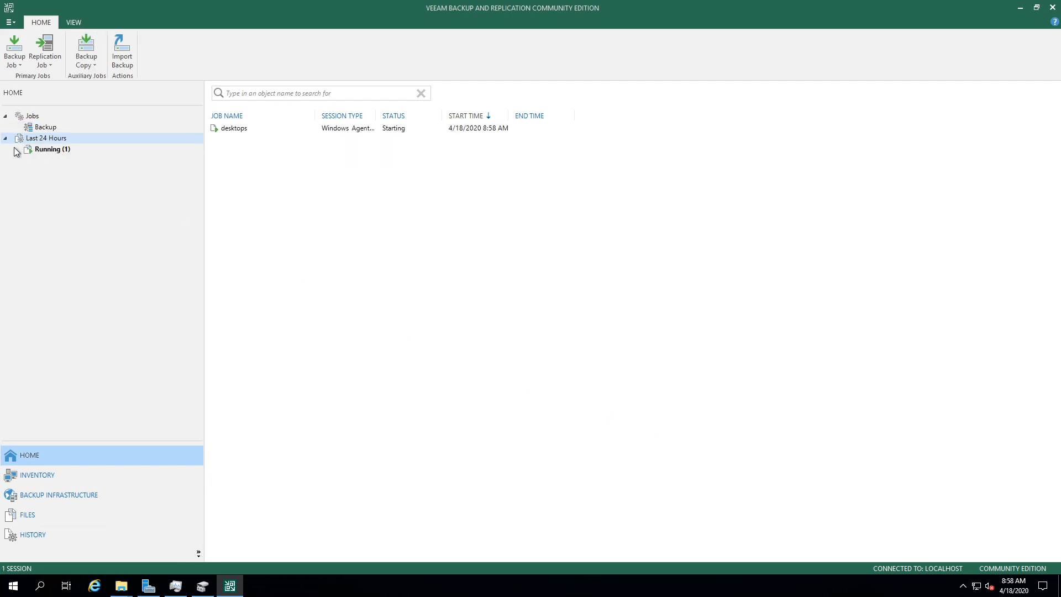
left_click(32, 149)
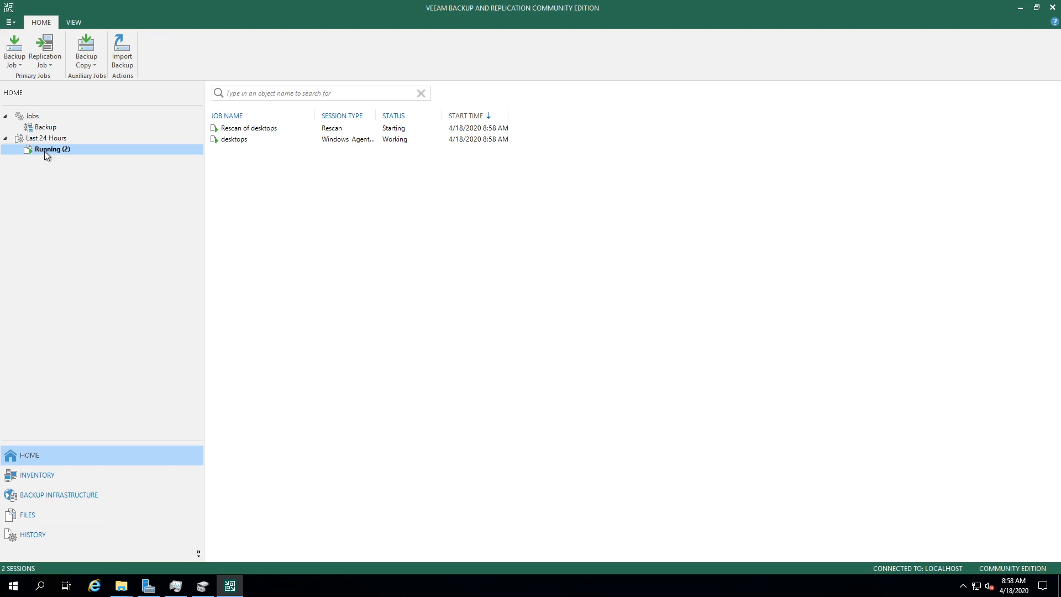
left_click(254, 133)
double_click(254, 134)
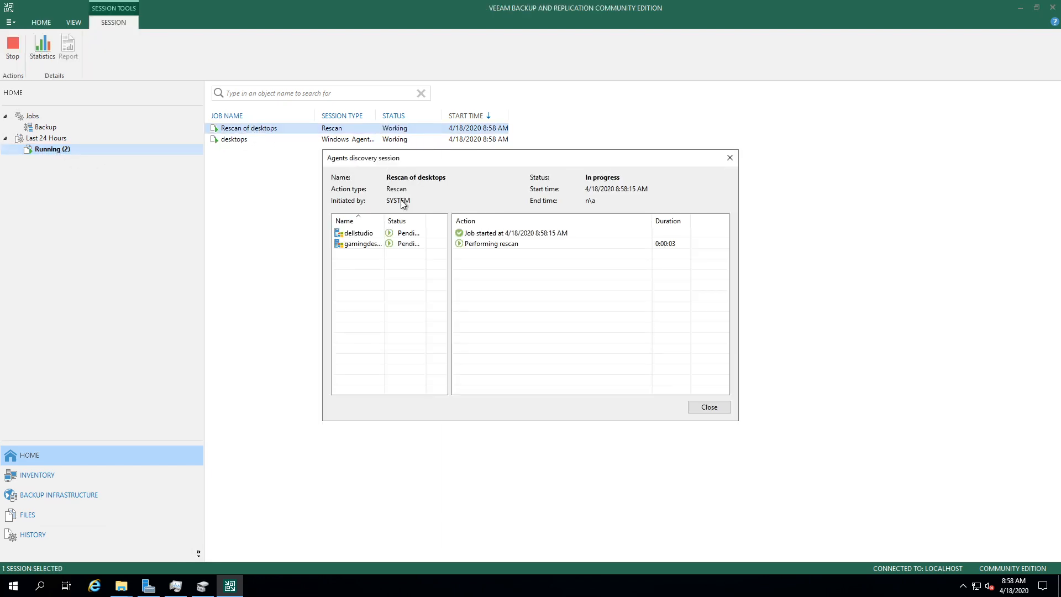
left_click(387, 245)
left_click(387, 245)
left_click(392, 235)
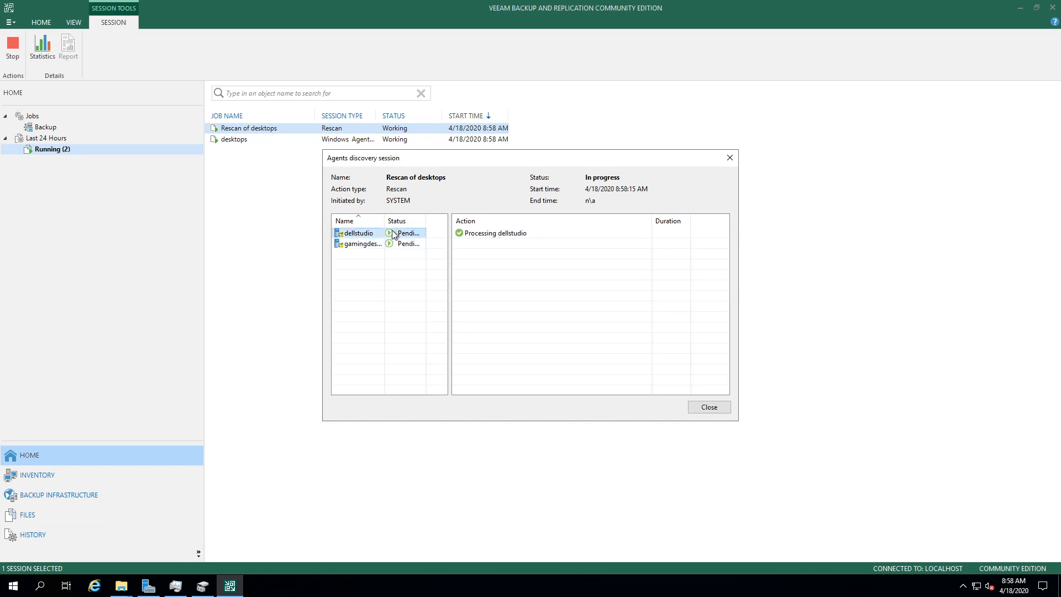
left_click(392, 245)
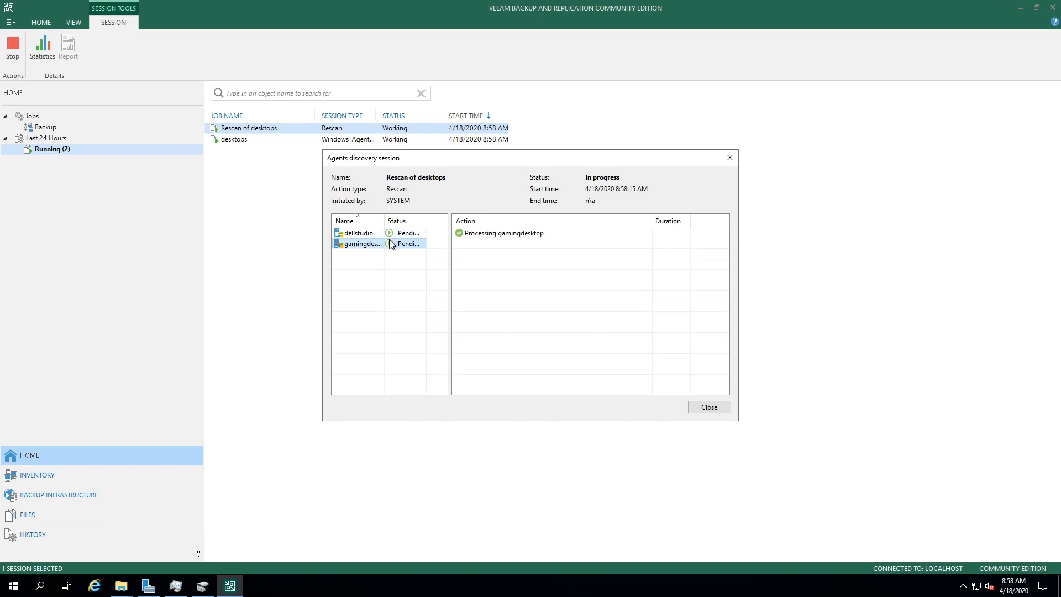
left_click(710, 407)
Step: Check the desktops backup session's progress, then go to the Inventory view
left_click(357, 139)
double_click(358, 139)
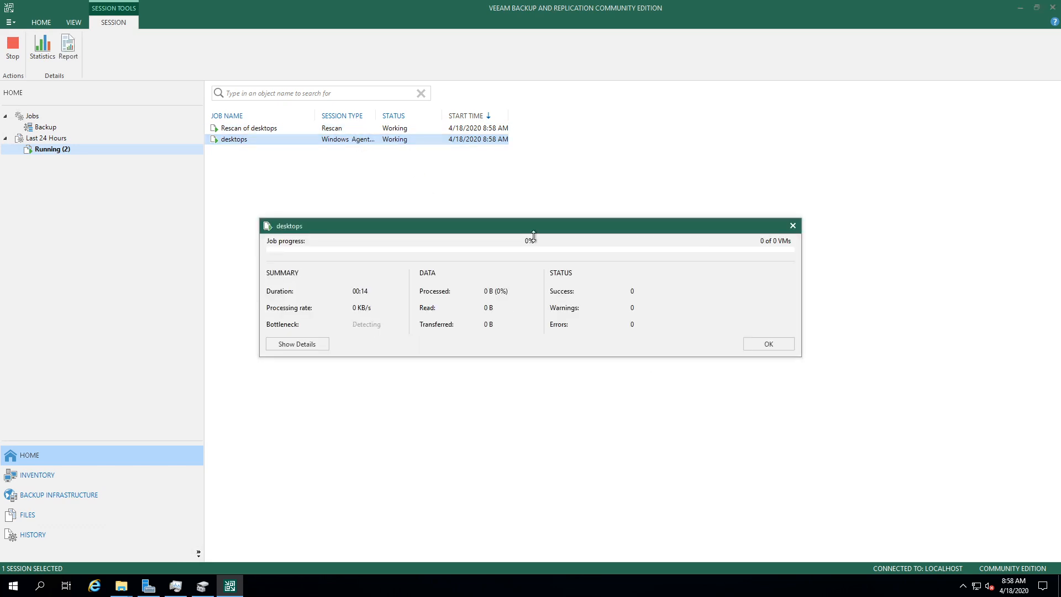
left_click(768, 345)
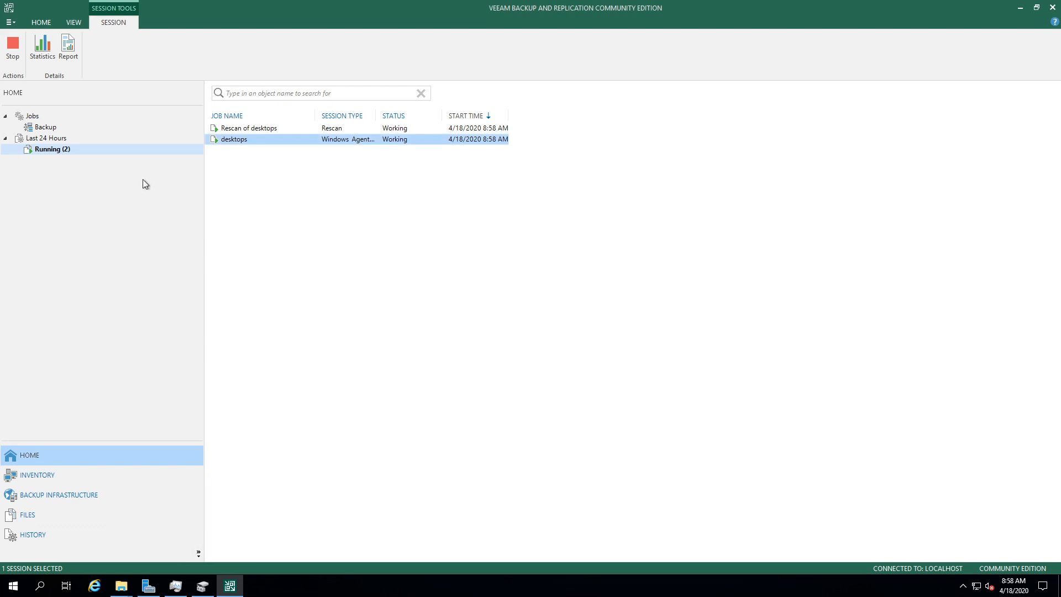
left_click(34, 475)
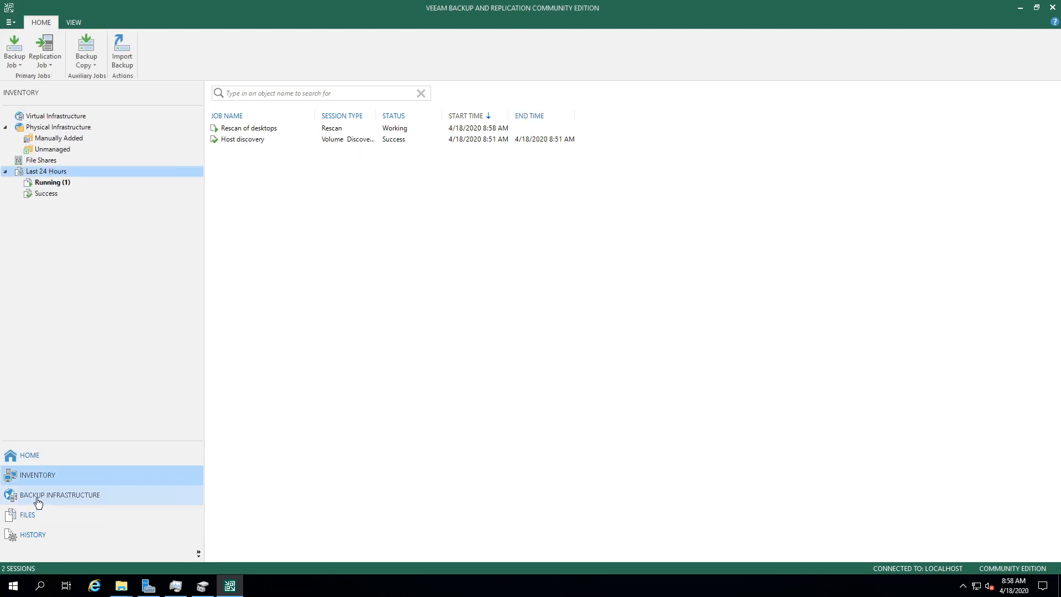
Step: List the manually added computers and view dellstudio's details
left_click(61, 127)
left_click(57, 138)
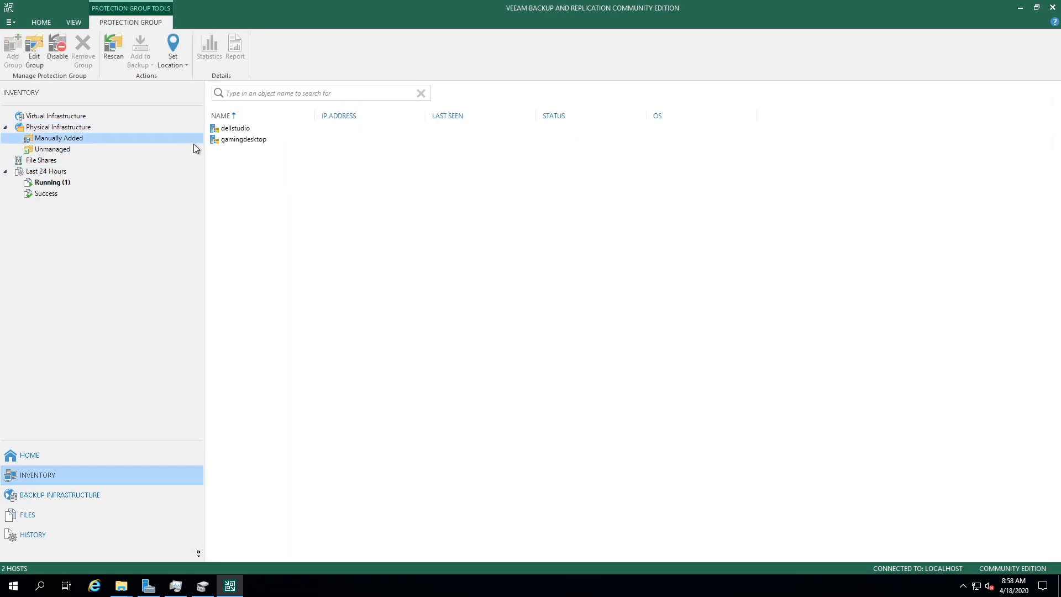
left_click(259, 141)
double_click(244, 129)
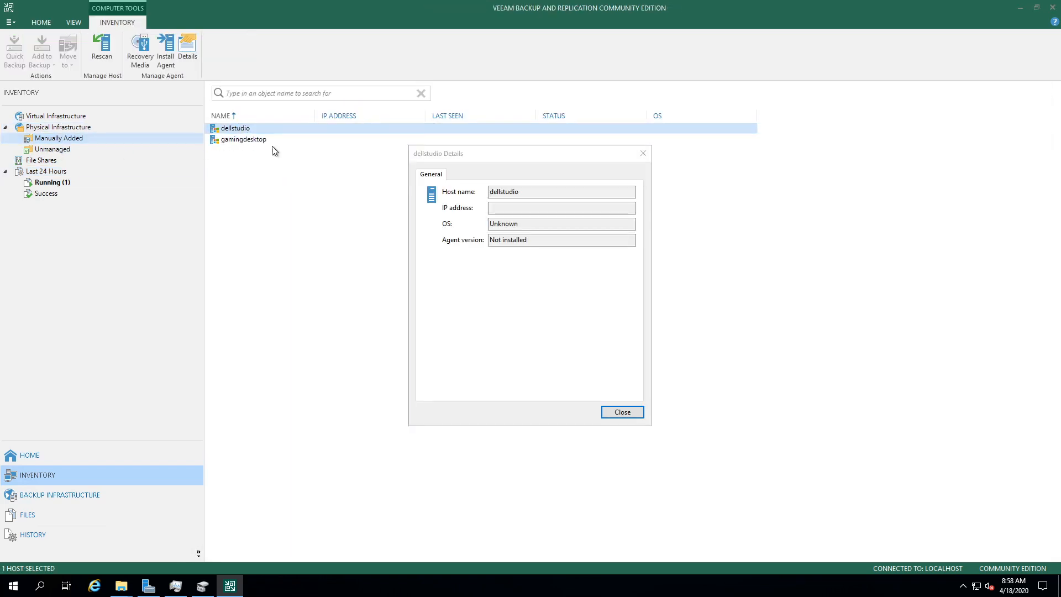
left_click(623, 412)
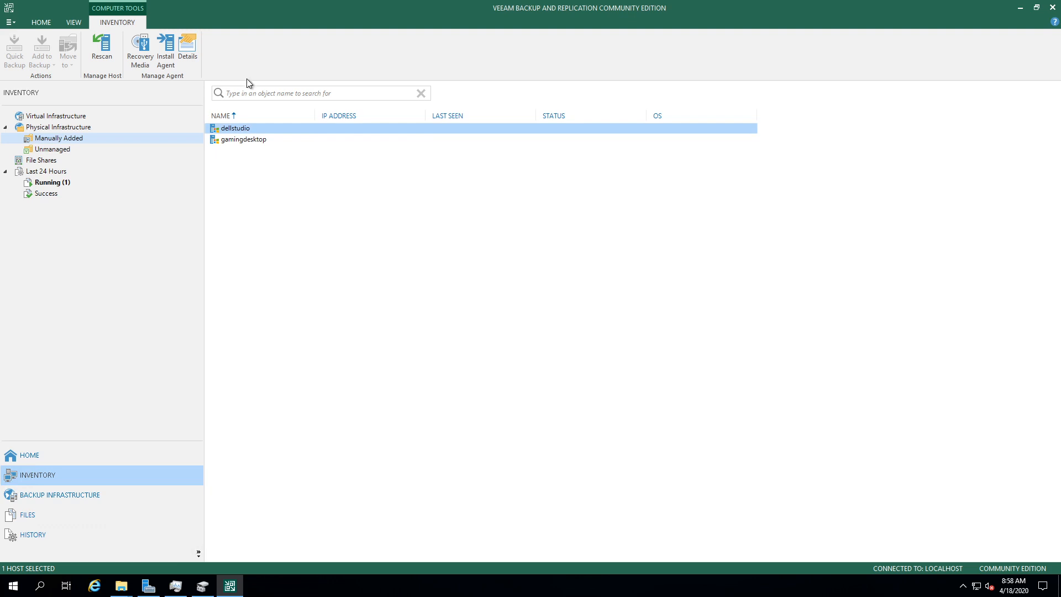
left_click(251, 141)
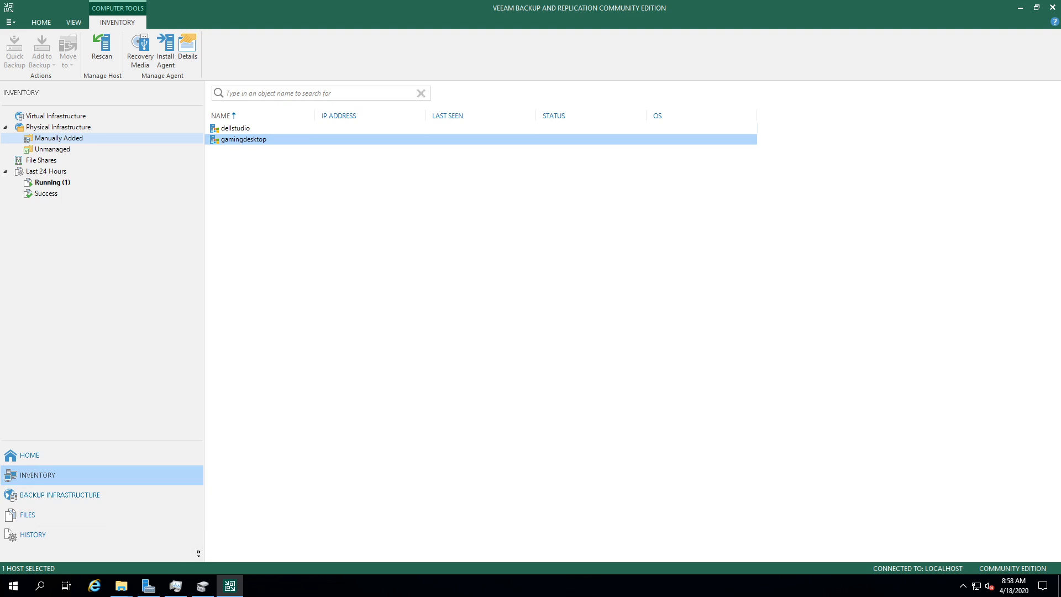
left_click(363, 257)
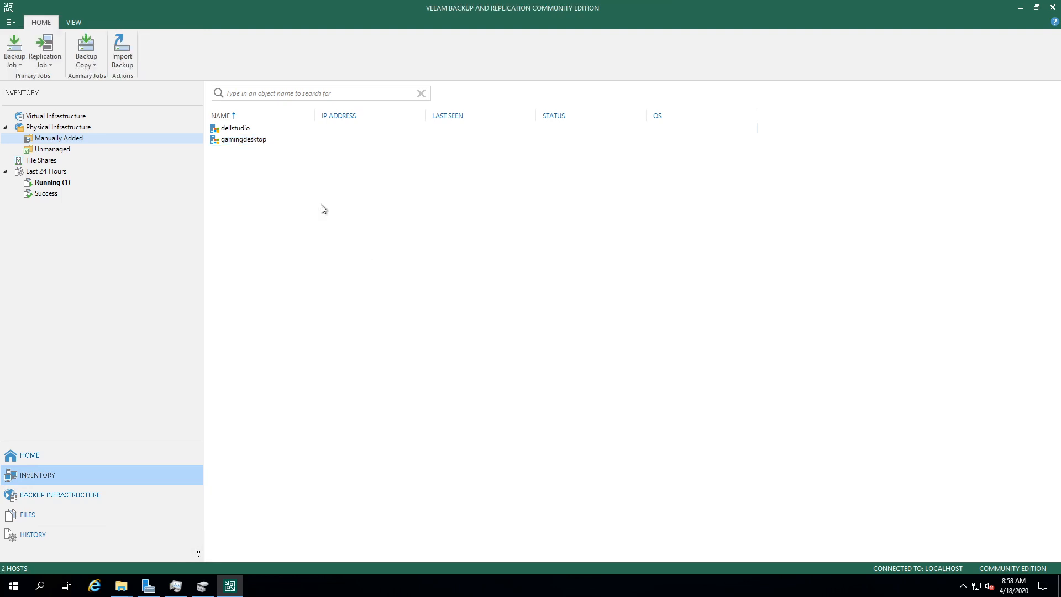
Step: Read gamingdesktop's error in the Rescan of desktops session, then reselect gamingdesktop under Manually Added
left_click(33, 184)
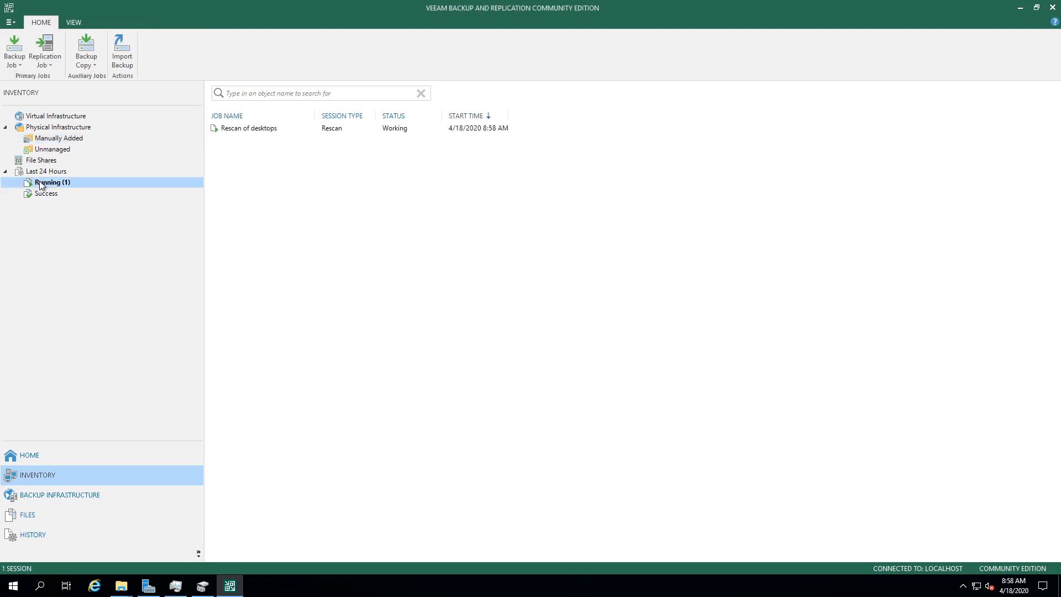
double_click(253, 128)
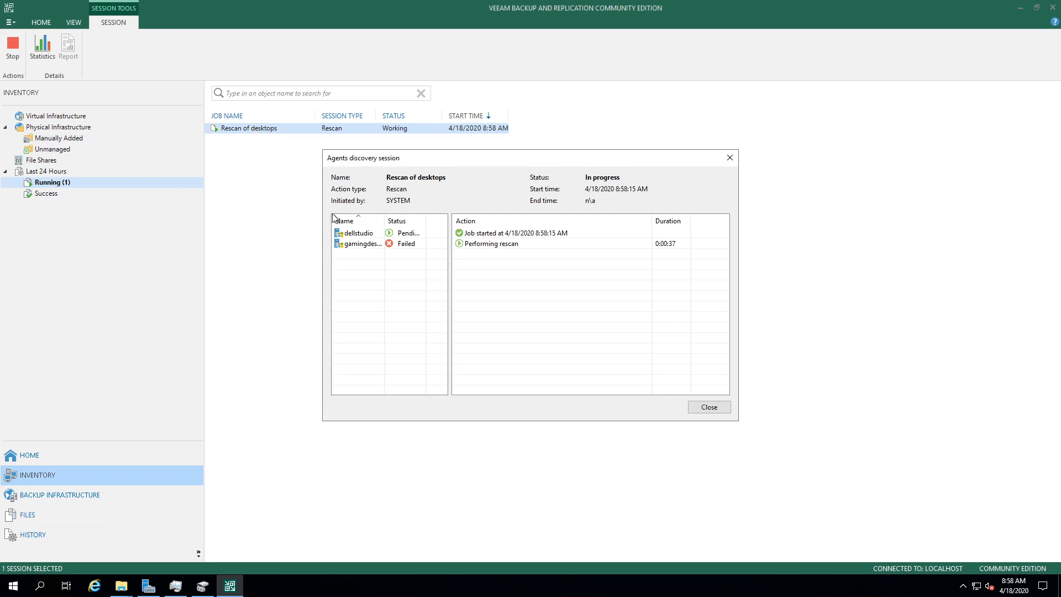
left_click(368, 245)
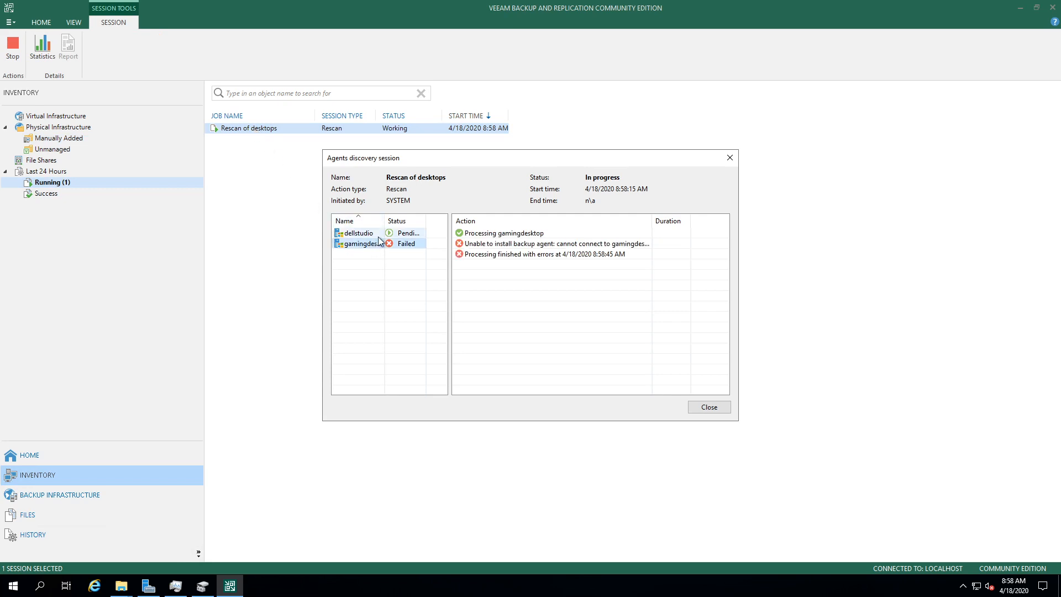
left_click(378, 234)
left_click(376, 244)
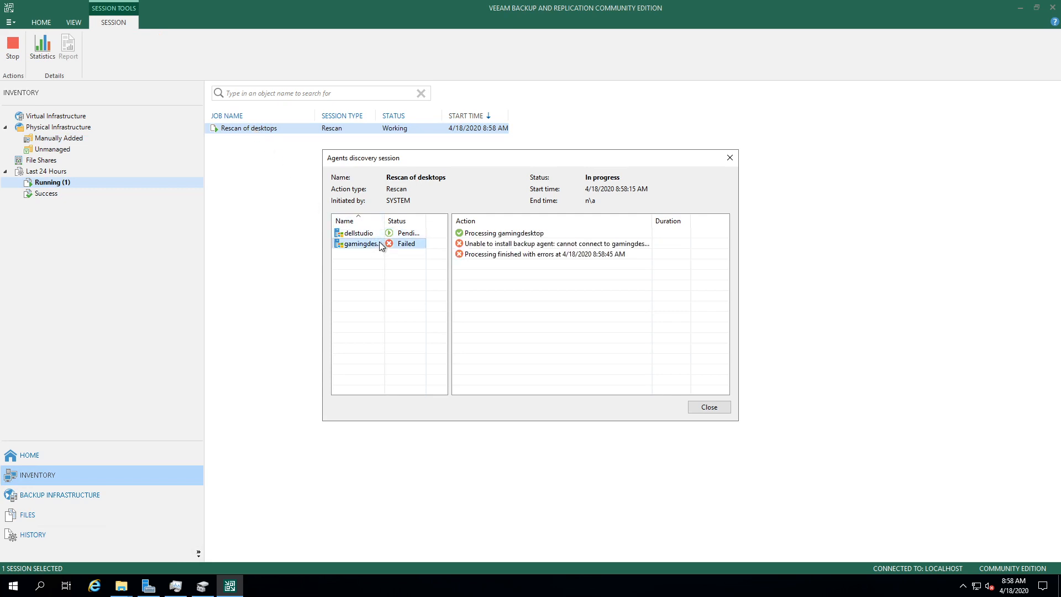
left_click(711, 407)
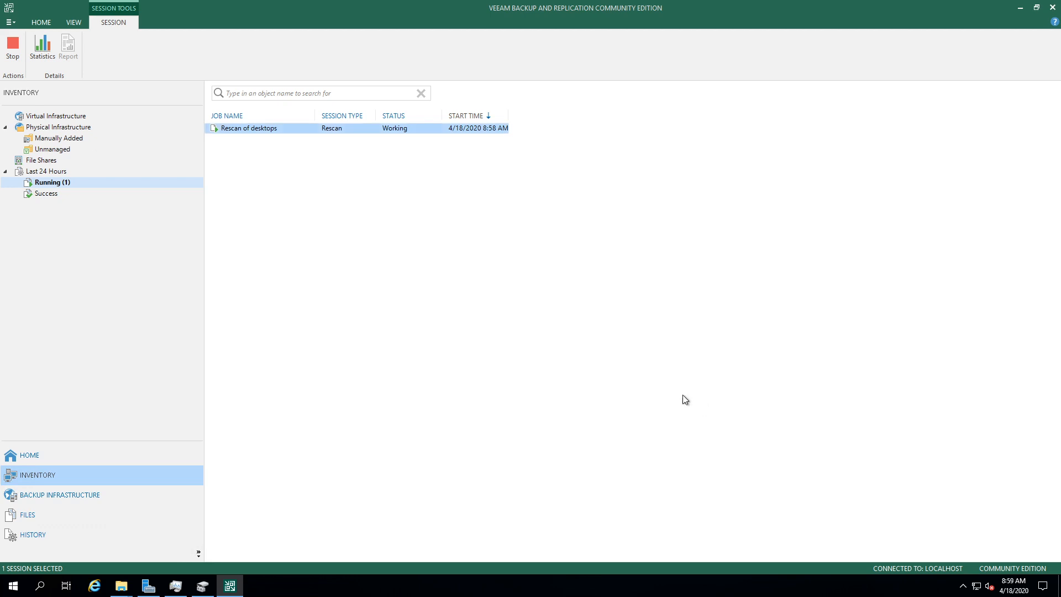
left_click(54, 182)
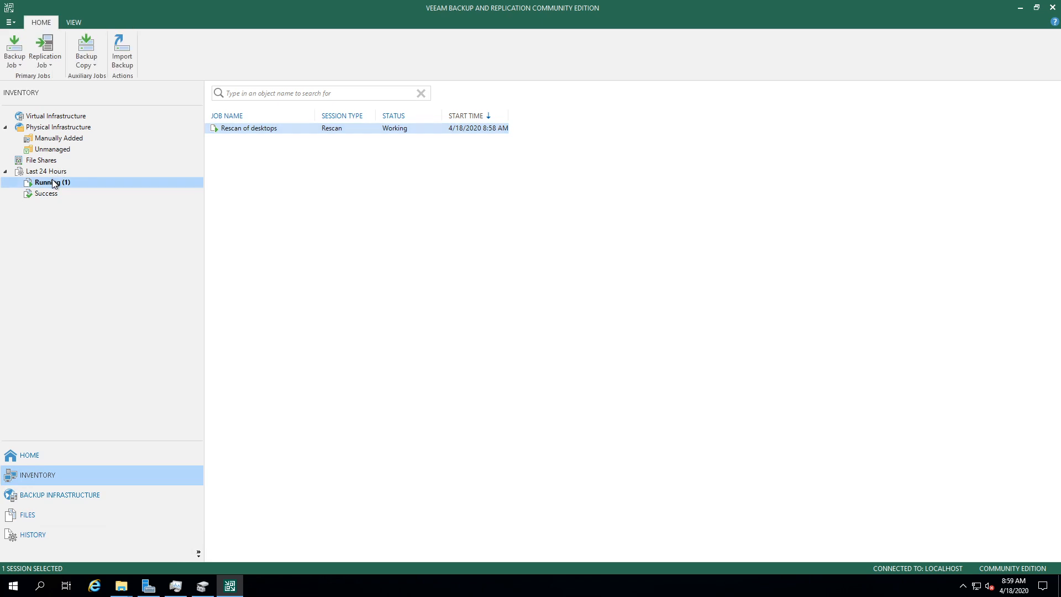
left_click(46, 139)
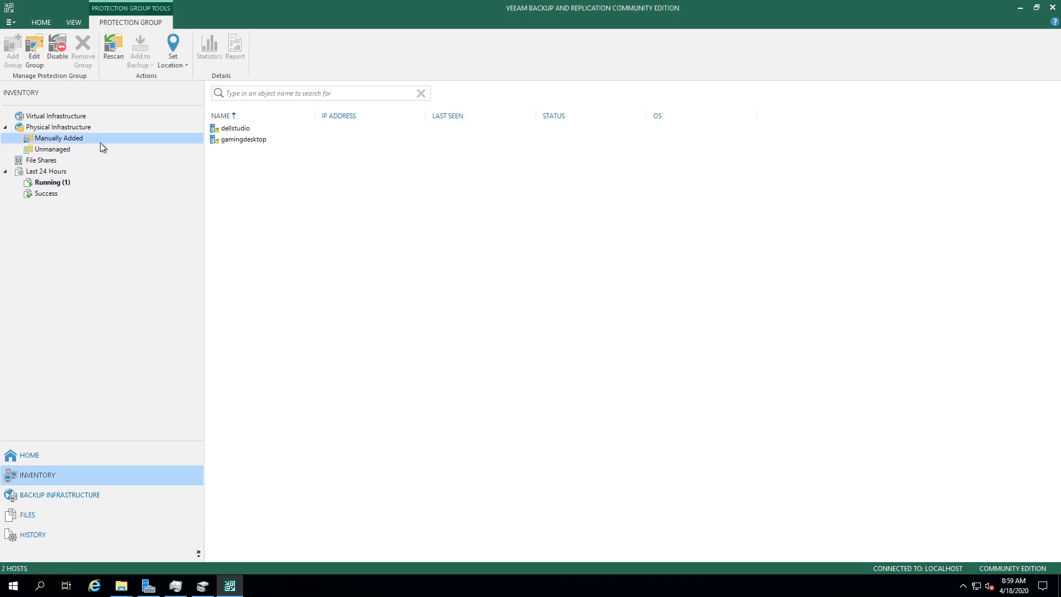
left_click(239, 142)
right_click(240, 142)
Step: Run Rescan on gamingdesktop from its context menu
left_click(246, 148)
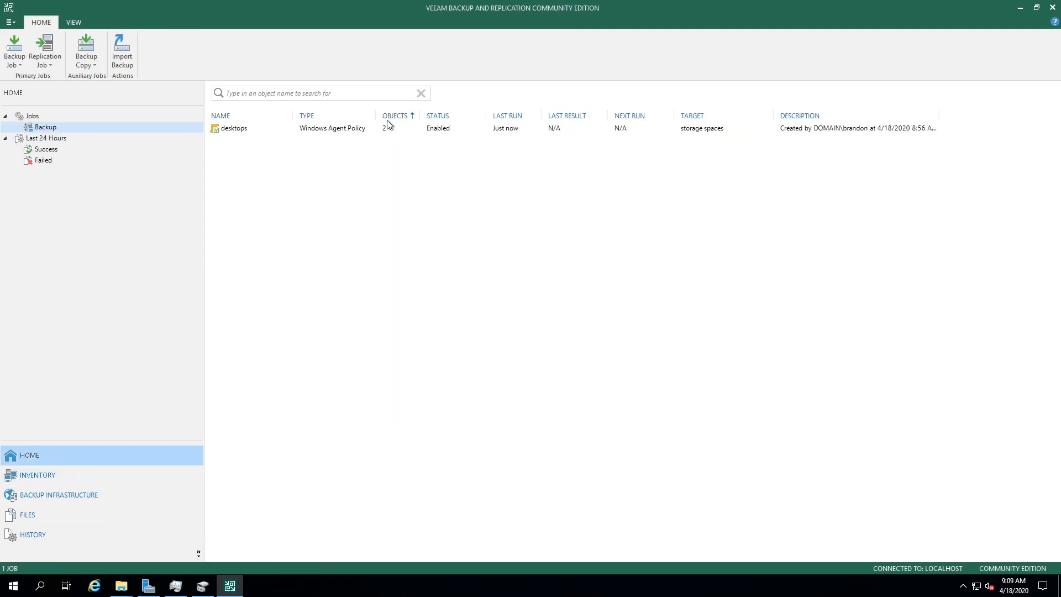
Step: Start a backup of the desktops policy and review the successful sessions from the last 24 hours
left_click(387, 127)
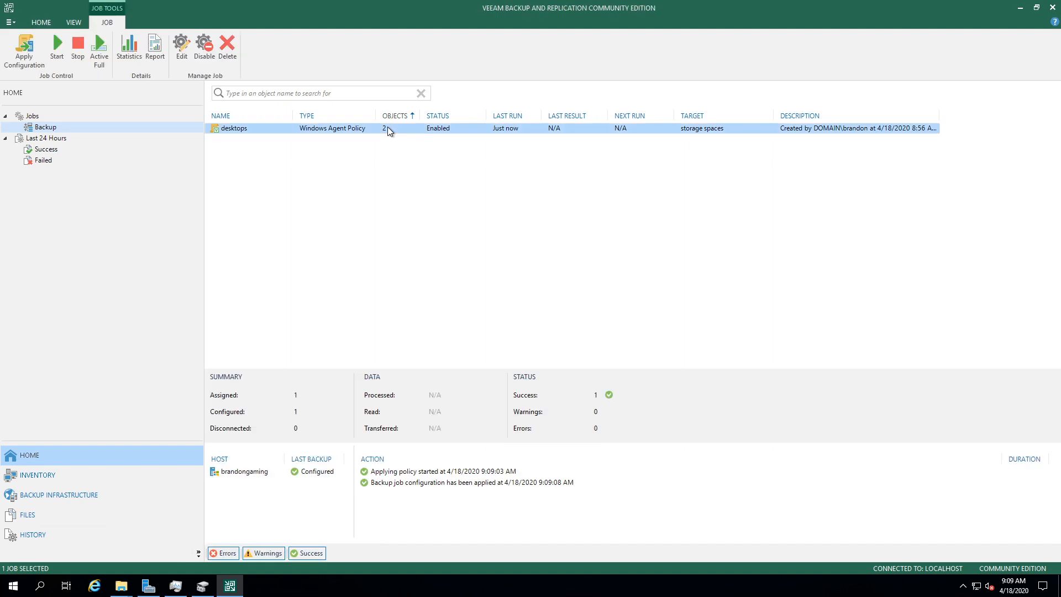
right_click(386, 127)
left_click(425, 146)
left_click(87, 151)
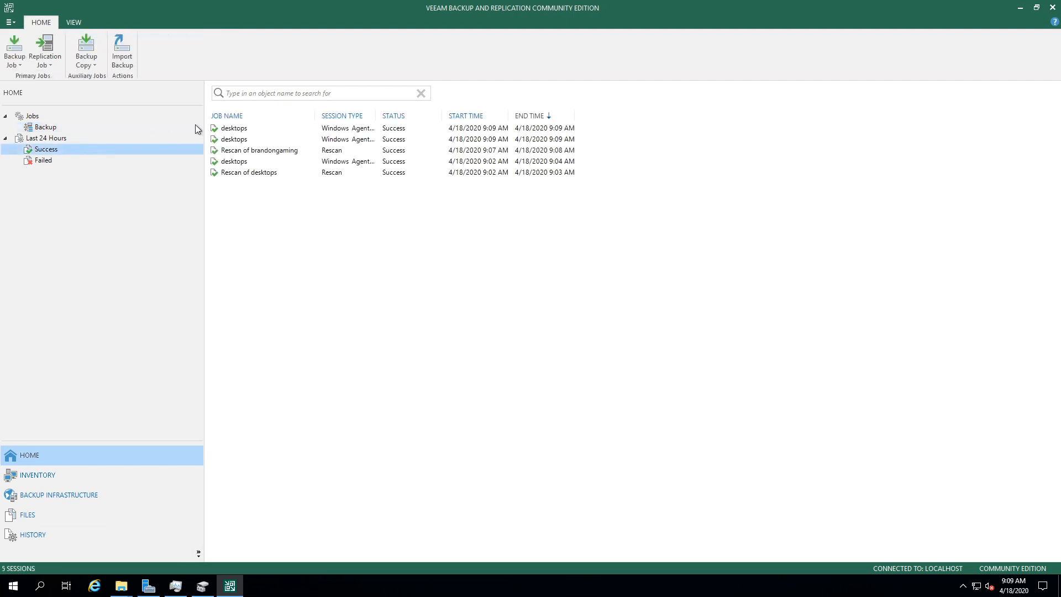
left_click(340, 173)
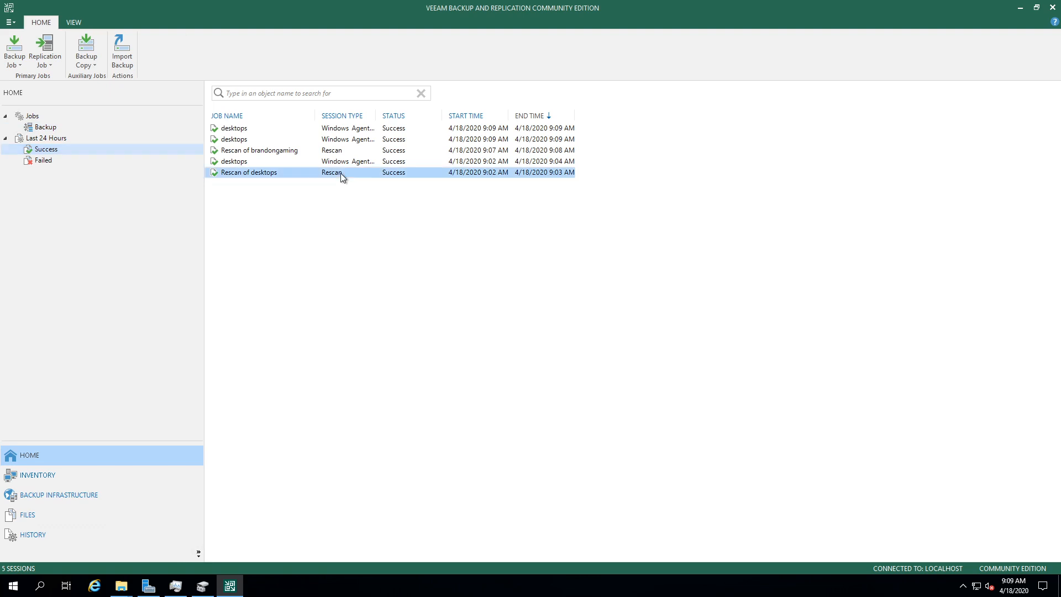
Step: Watch the desktops - brandongaming backup session's progress, then close its window
double_click(254, 130)
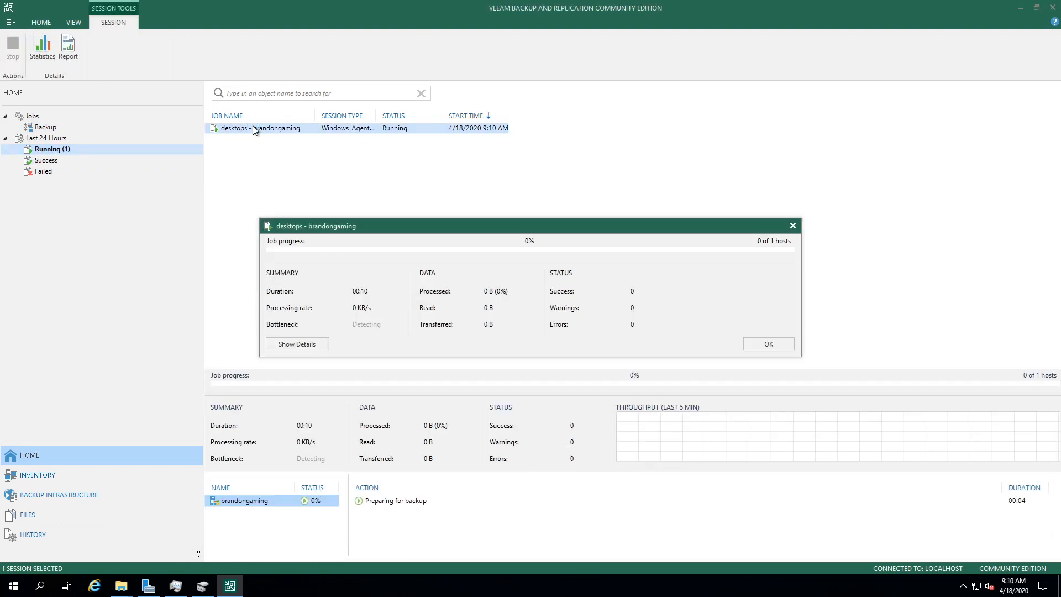
left_click_drag(366, 220, 363, 193)
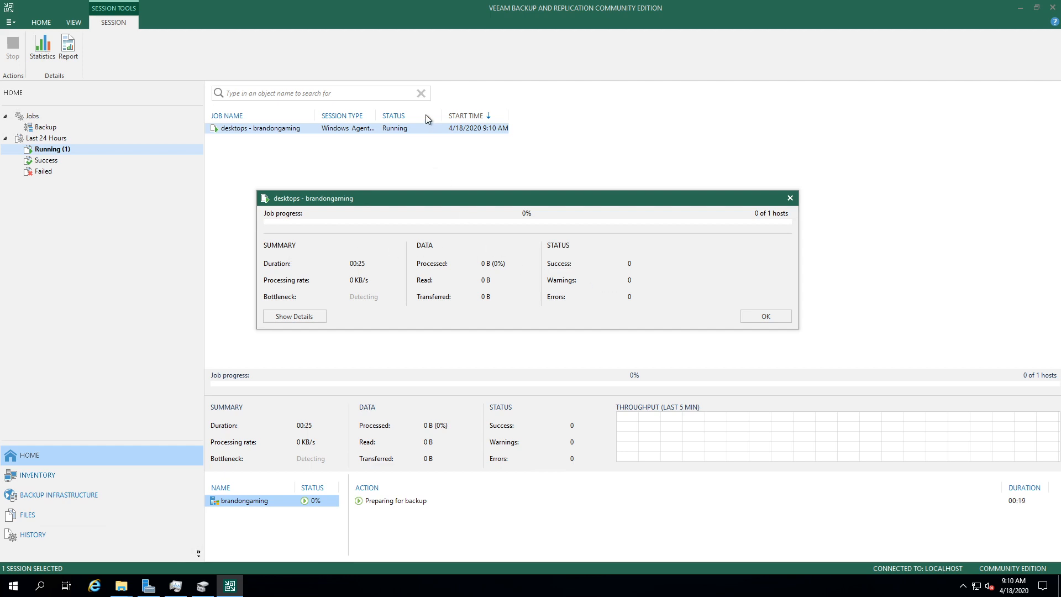
mouse_move(176, 586)
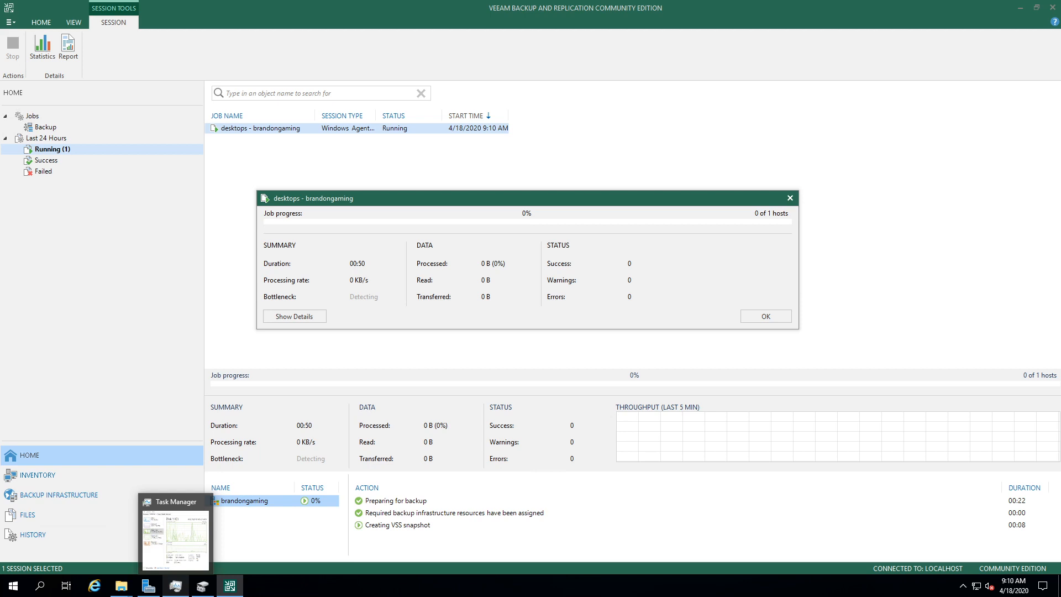
left_click(763, 316)
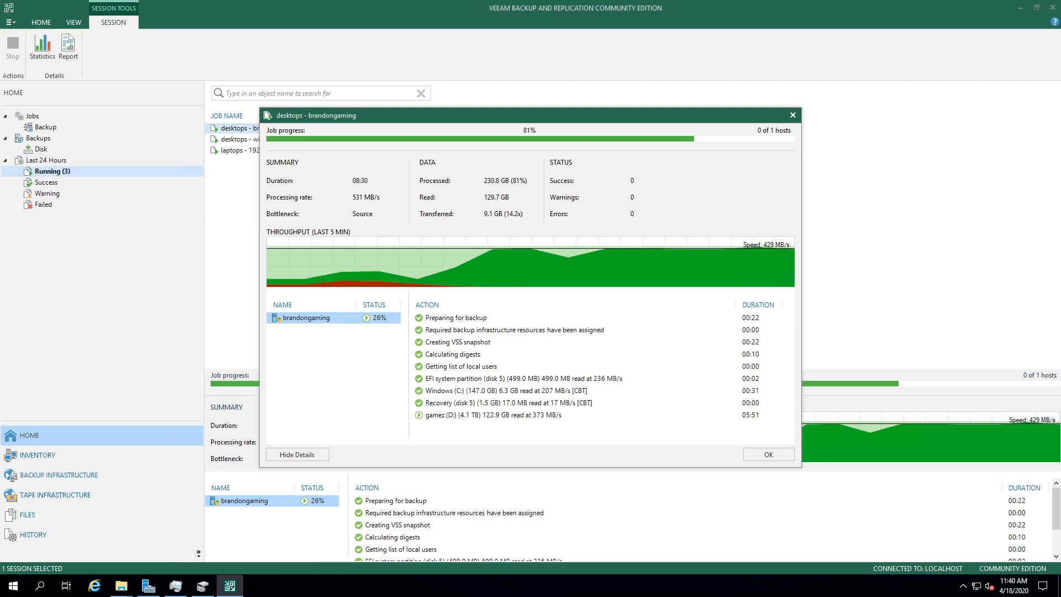
Step: In Task Manager, show CPU per logical processor and check Disk 6, Ethernet and Disk 1 activity
left_click(176, 586)
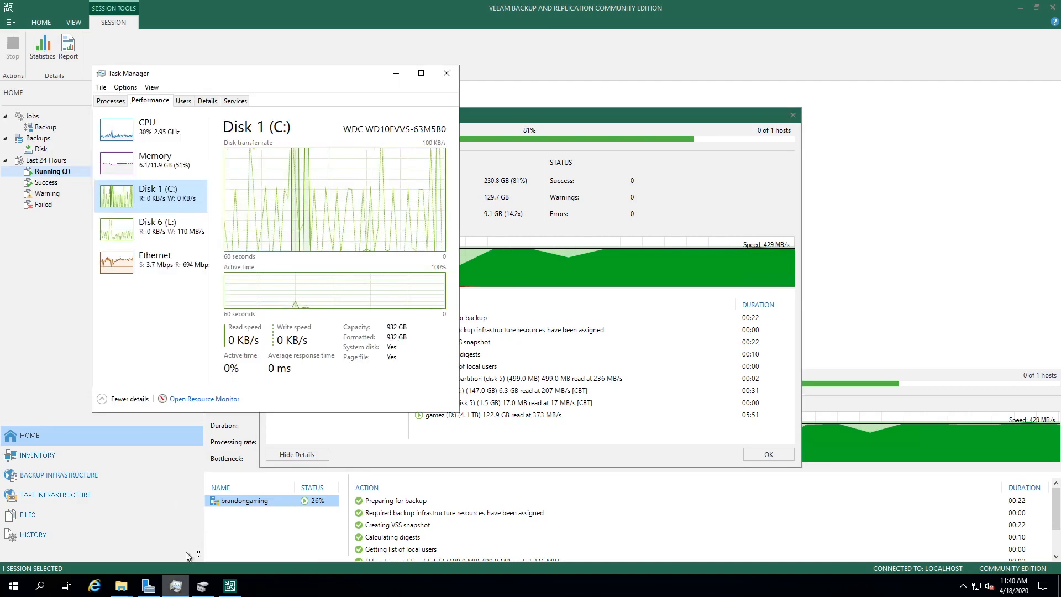
left_click(159, 262)
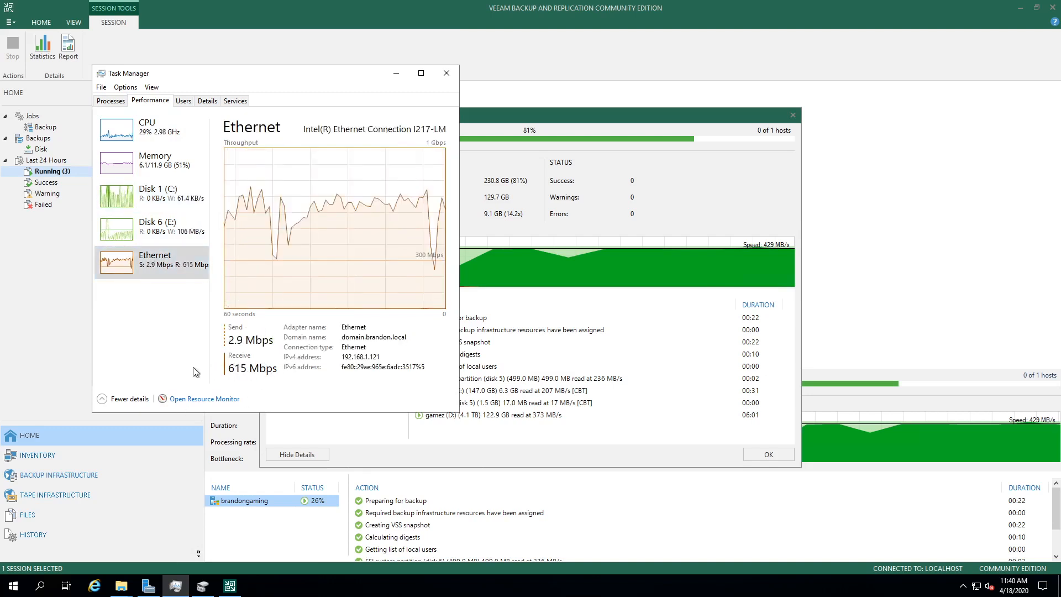
left_click(125, 137)
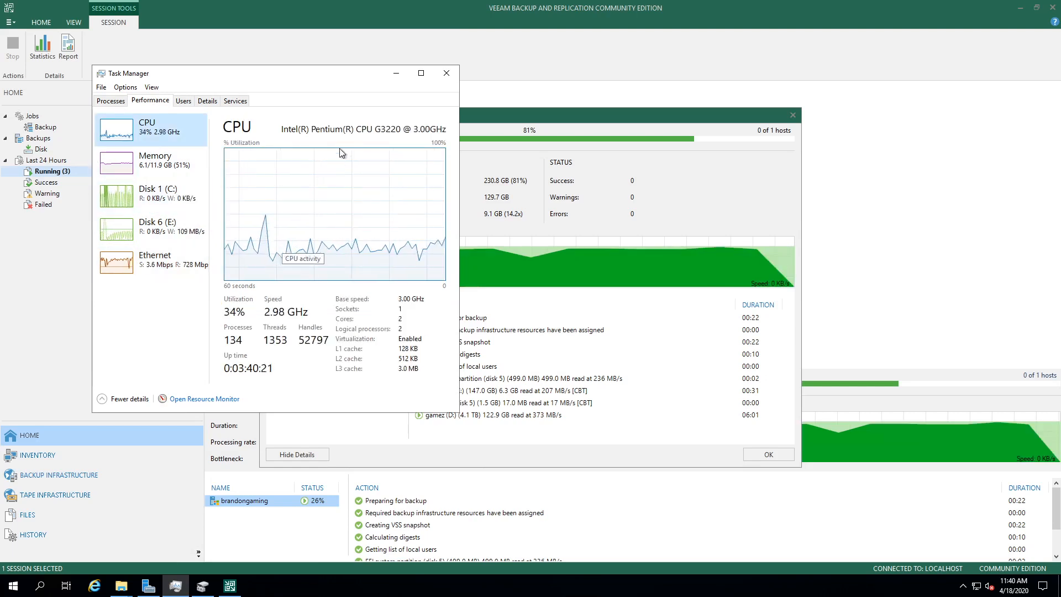
right_click(381, 186)
mouse_move(410, 197)
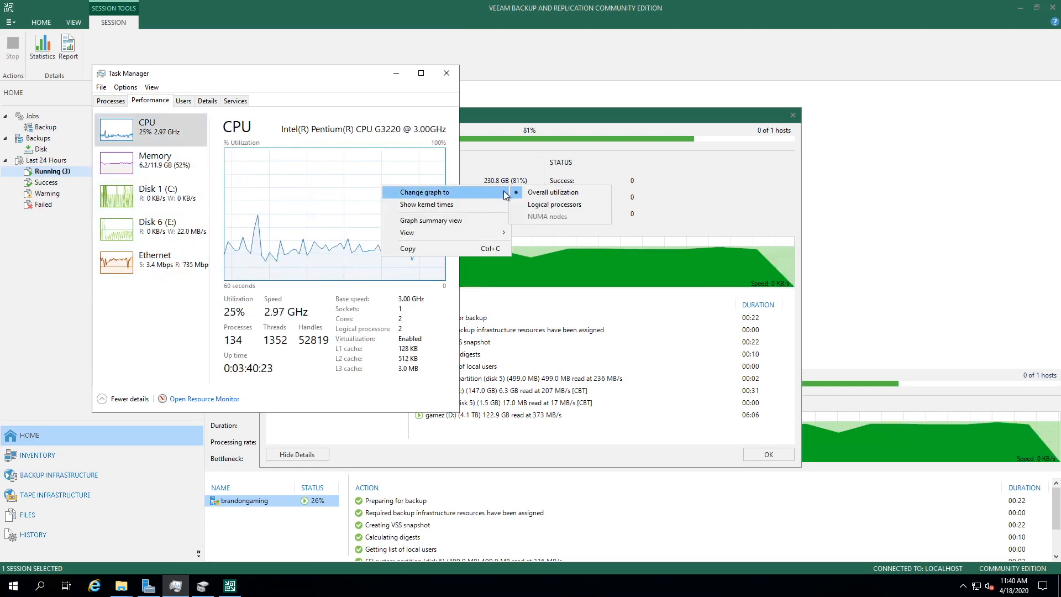
left_click(559, 204)
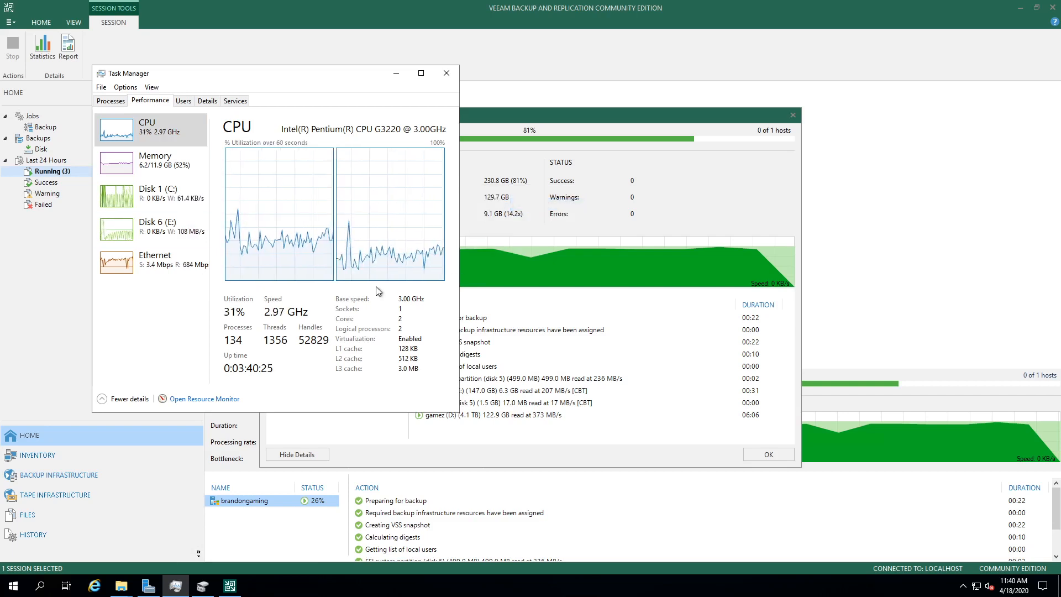
left_click(171, 240)
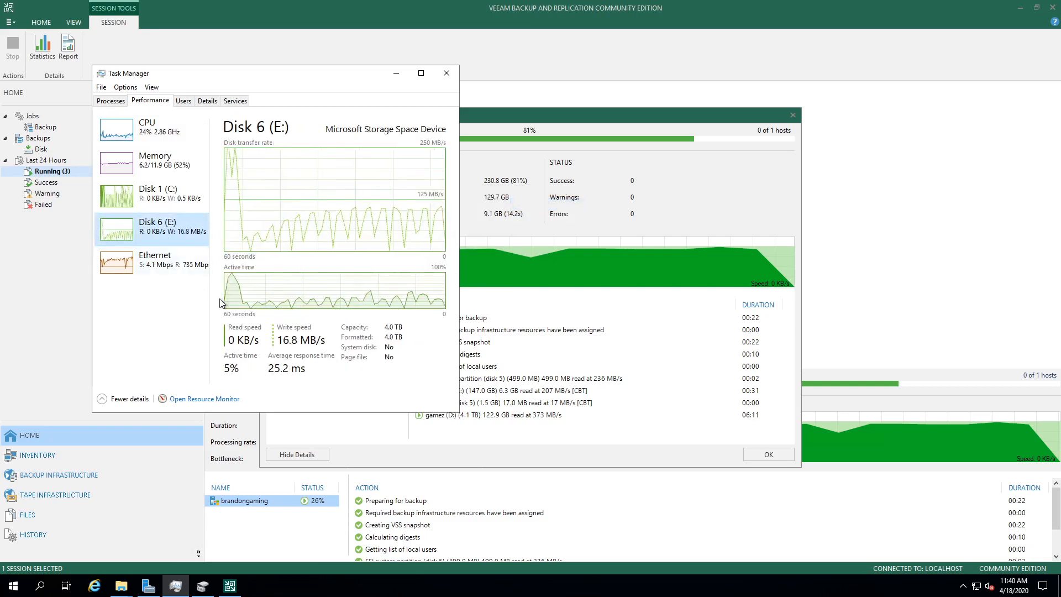
left_click(194, 271)
left_click(160, 195)
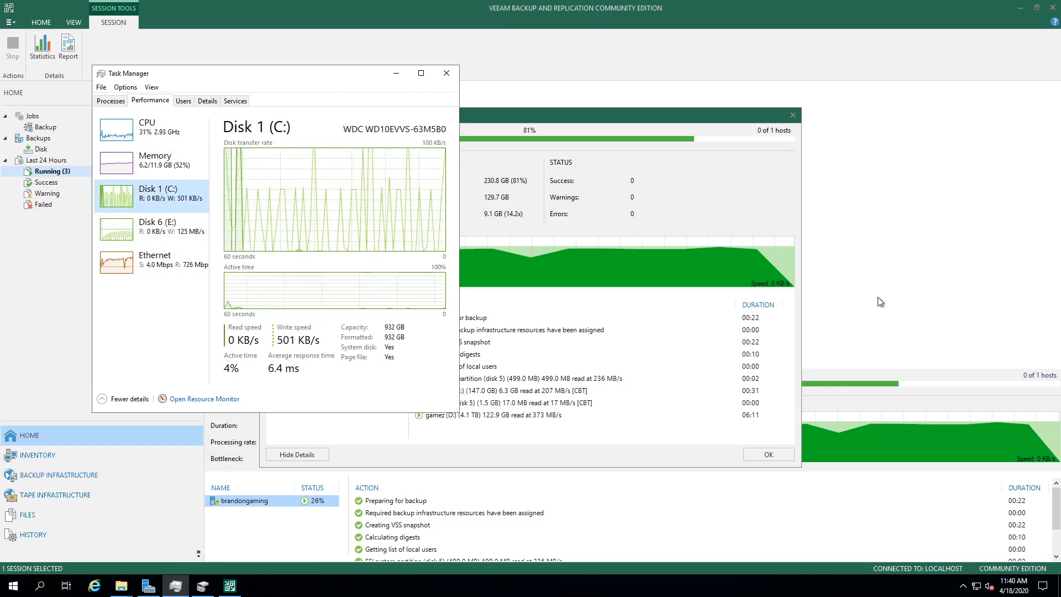
Step: Bring back the backup job details and reposition the window to reveal the session list
left_click(878, 299)
left_click_drag(281, 119, 441, 117)
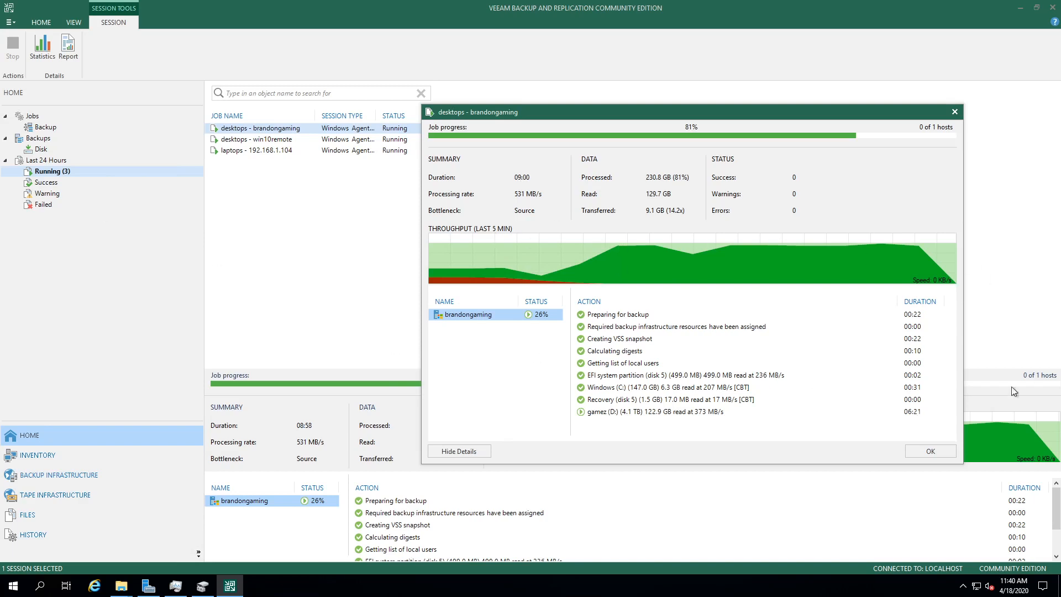
left_click_drag(763, 114, 851, 62)
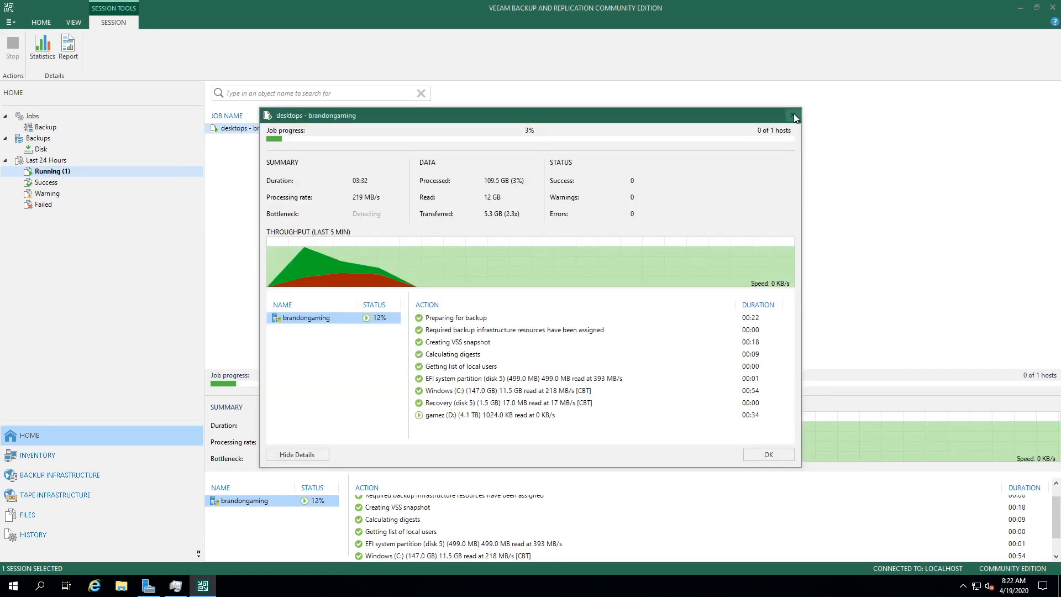
Step: Review the laptops - 192.168.1.104, desktops - win10remote and desktops - brandongaming successful session details
left_click(794, 115)
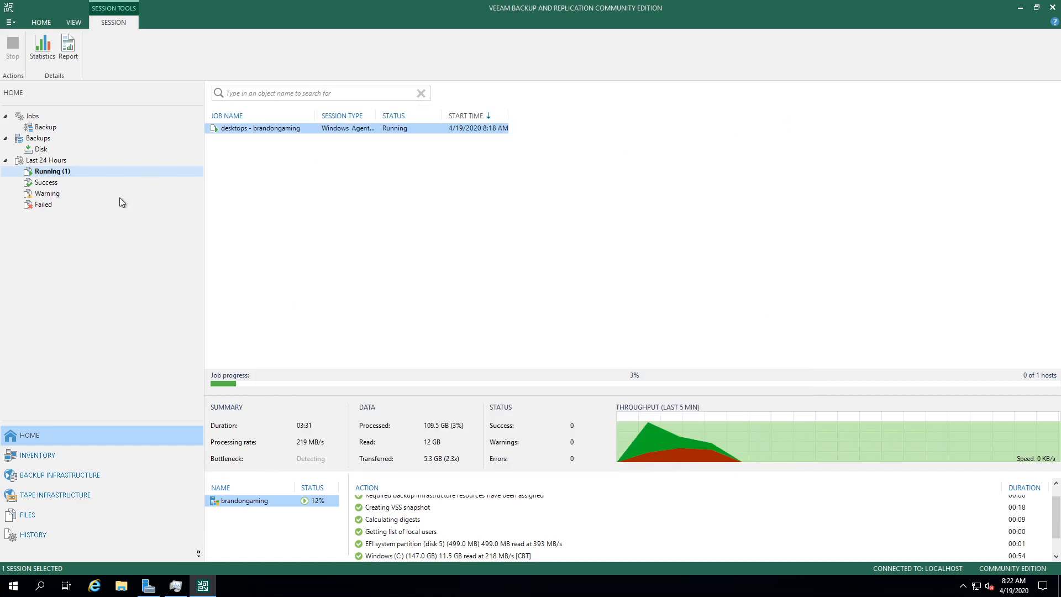
left_click(52, 184)
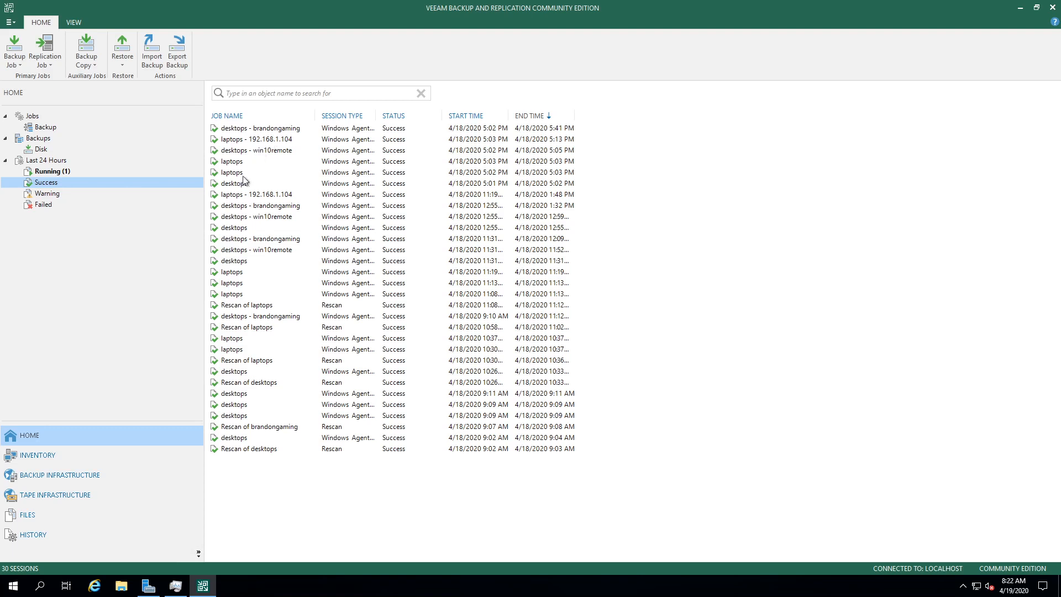
double_click(241, 142)
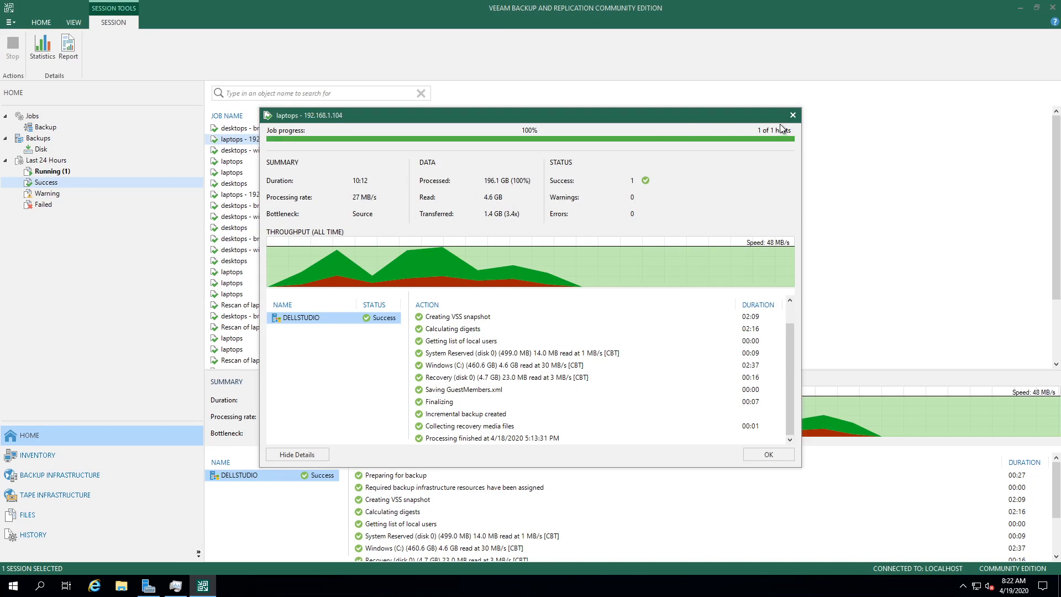
left_click(794, 115)
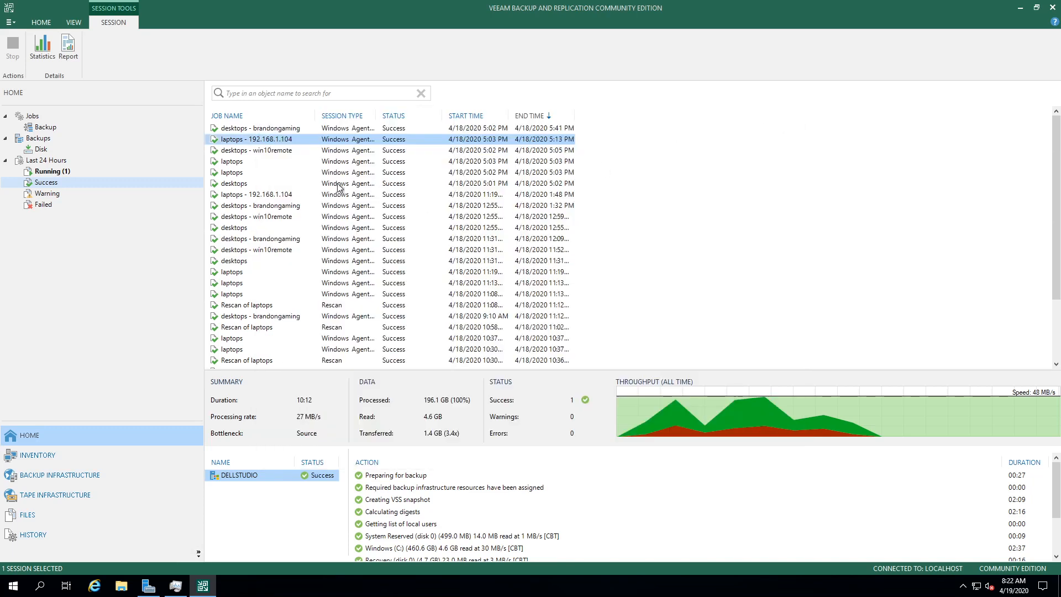
double_click(288, 150)
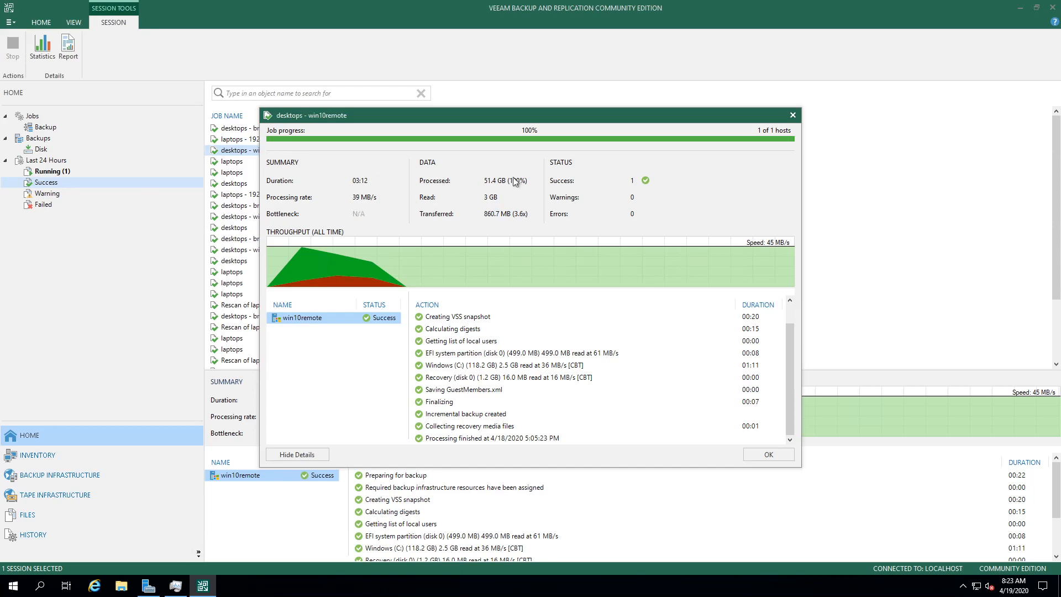
left_click(770, 454)
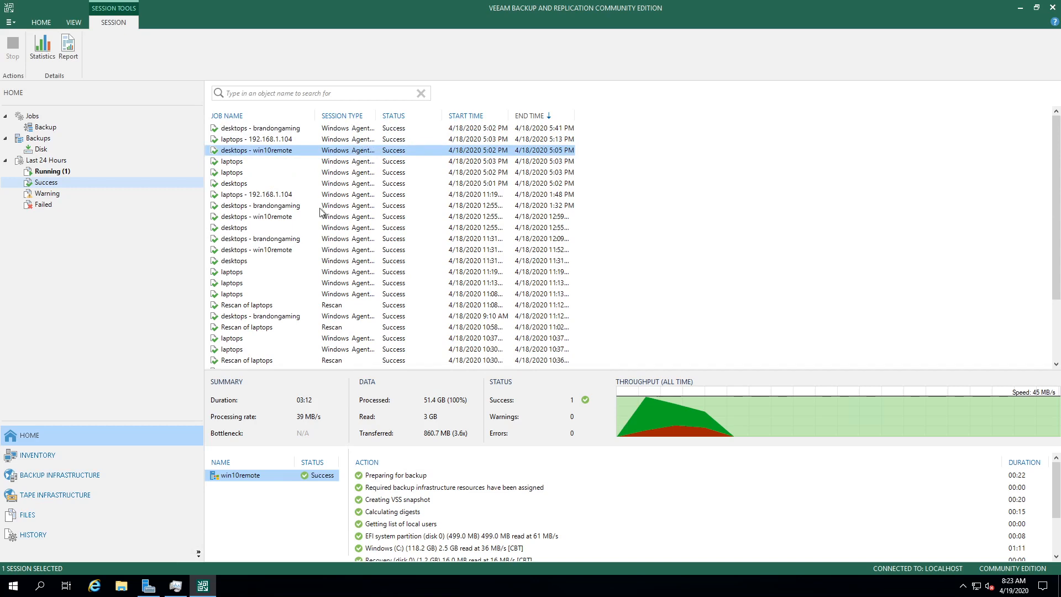
left_click(299, 206)
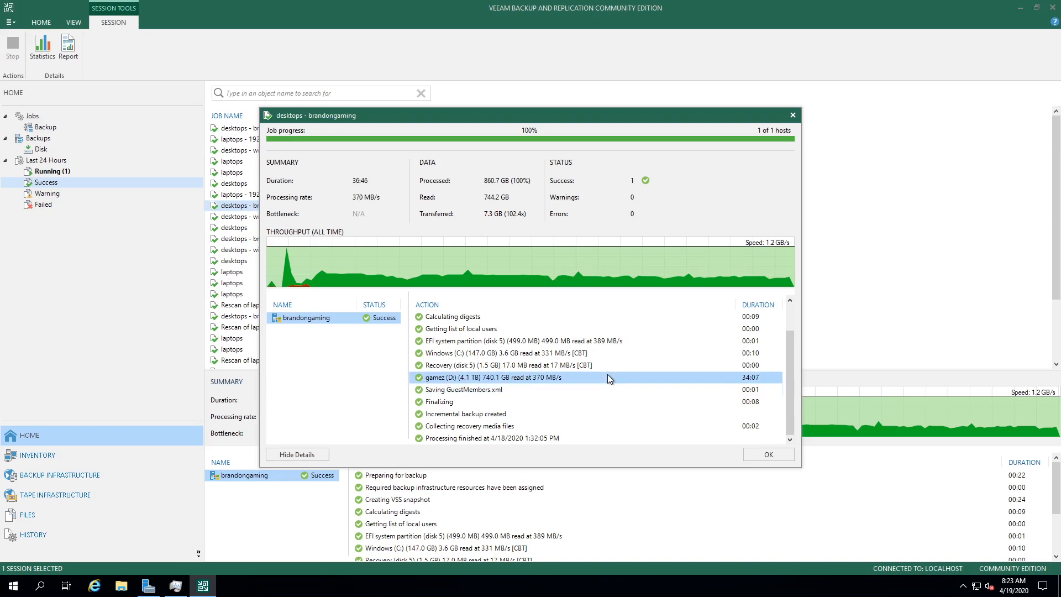
left_click(759, 456)
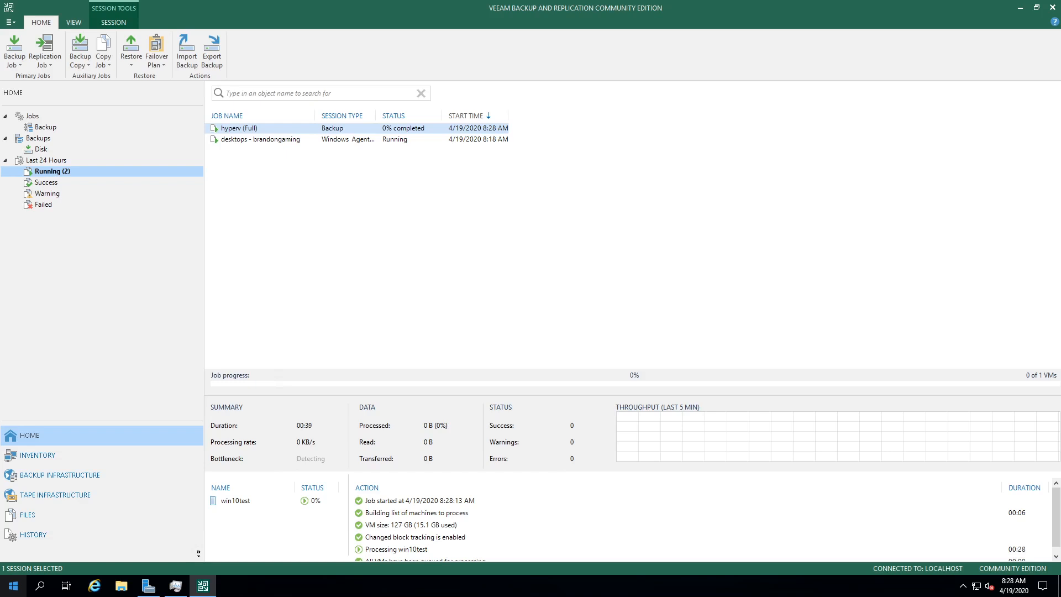
Step: Select the laptops backup job and launch Restore > Agent to show the restore types
left_click(251, 182)
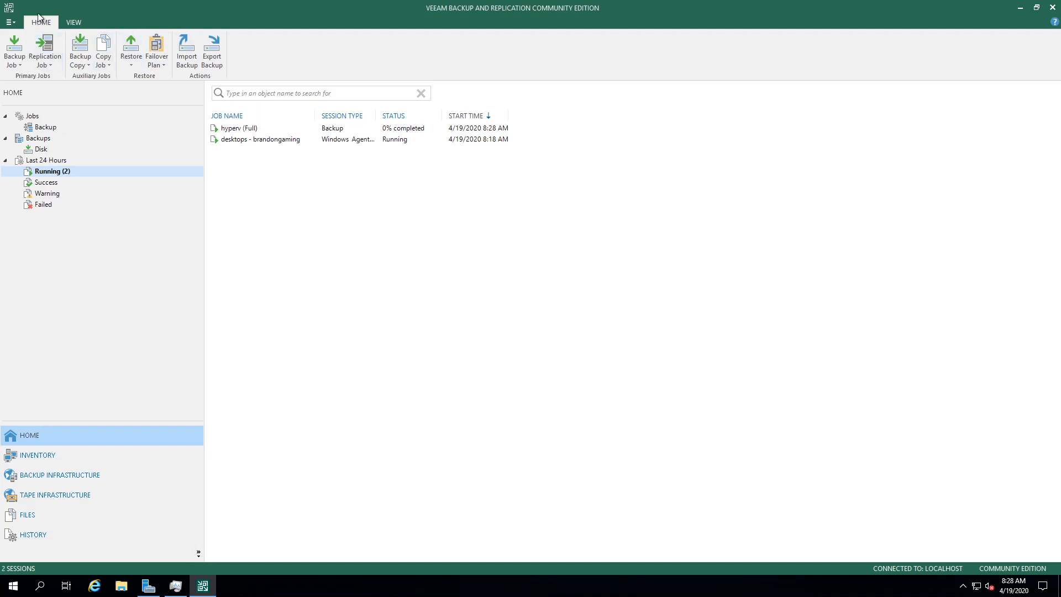
left_click(130, 50)
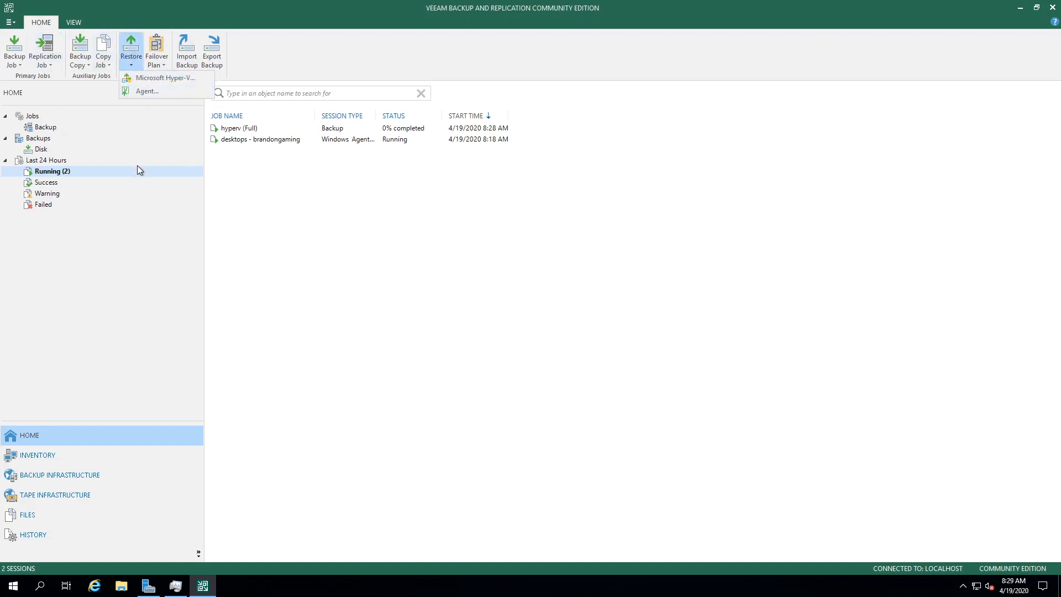
left_click(81, 127)
left_click(226, 150)
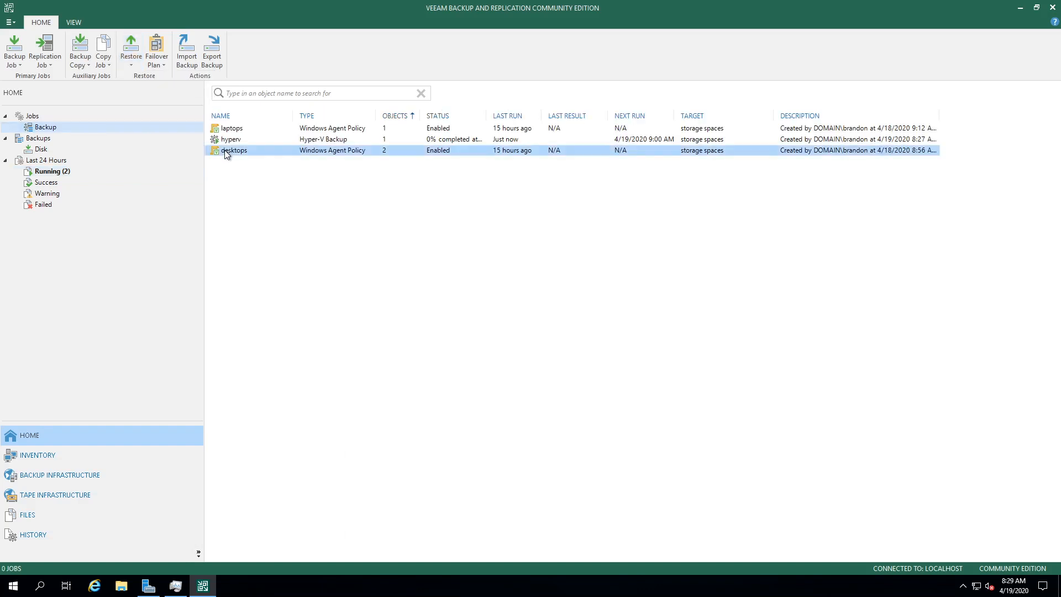
left_click(243, 128)
left_click(239, 150)
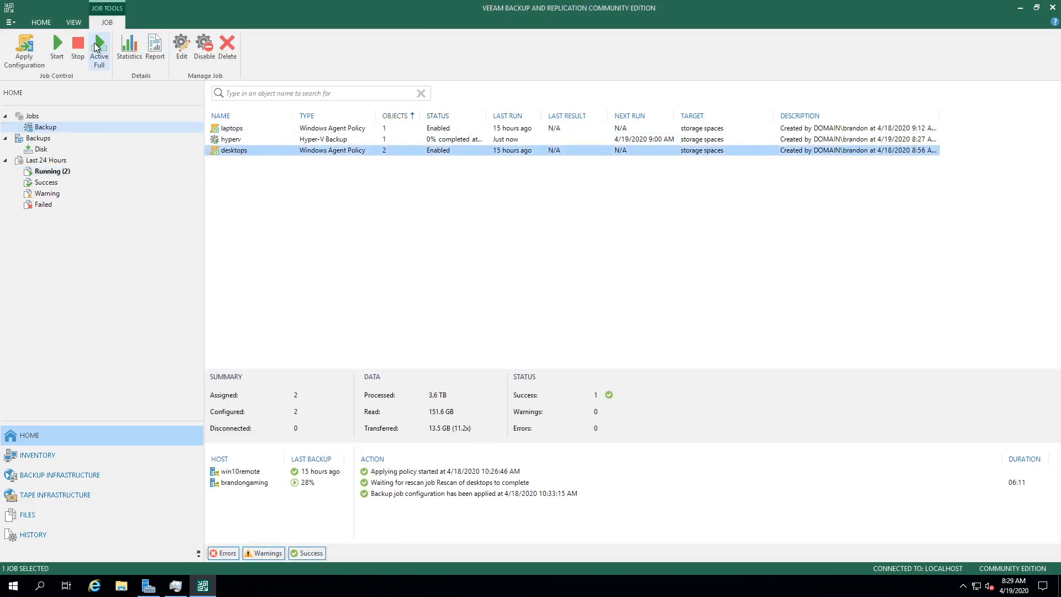
left_click(43, 22)
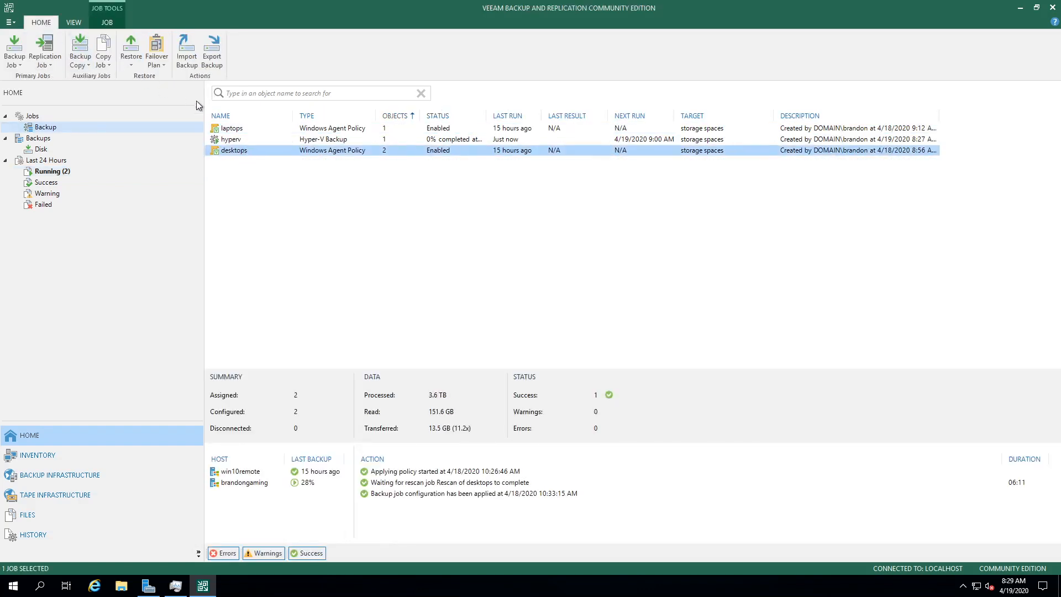
left_click(245, 129)
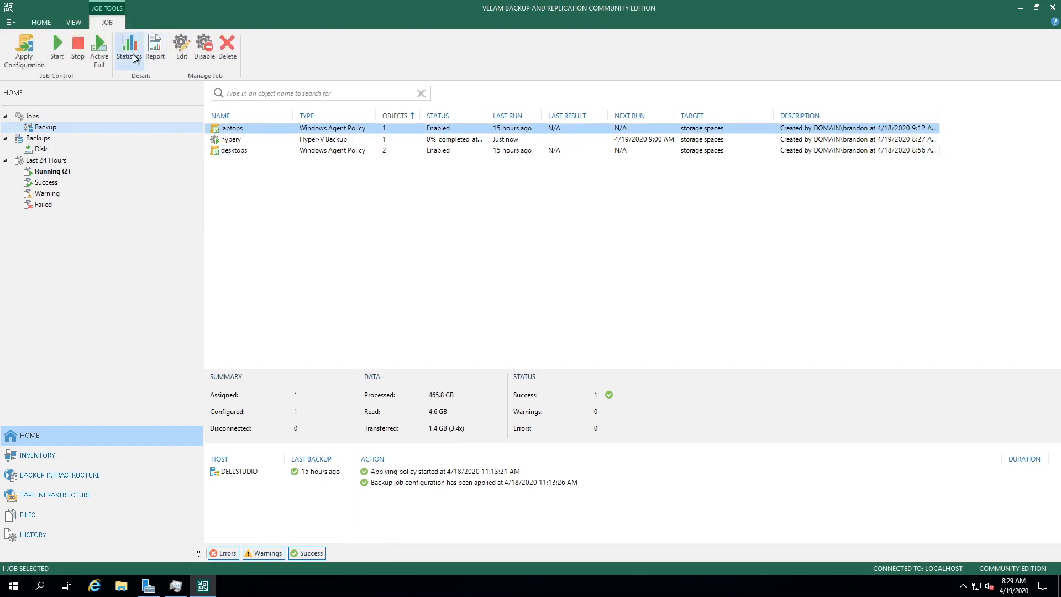
left_click(42, 23)
left_click(131, 56)
left_click(148, 91)
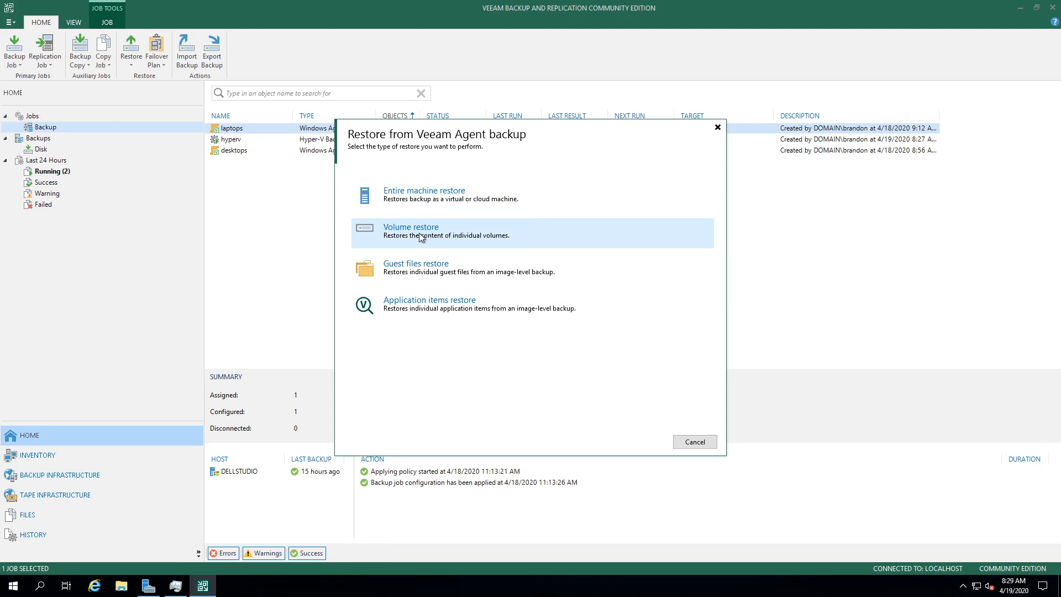
Step: Set up a Windows guest files restore of 192.168.1.104 from its latest restore point, skipping the reason
left_click(427, 268)
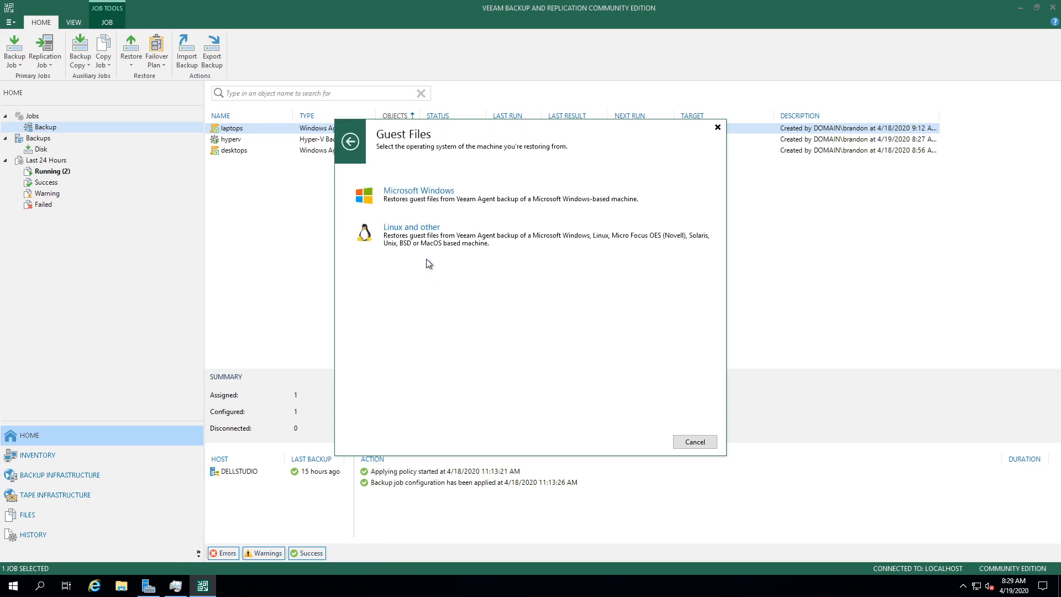
left_click(430, 194)
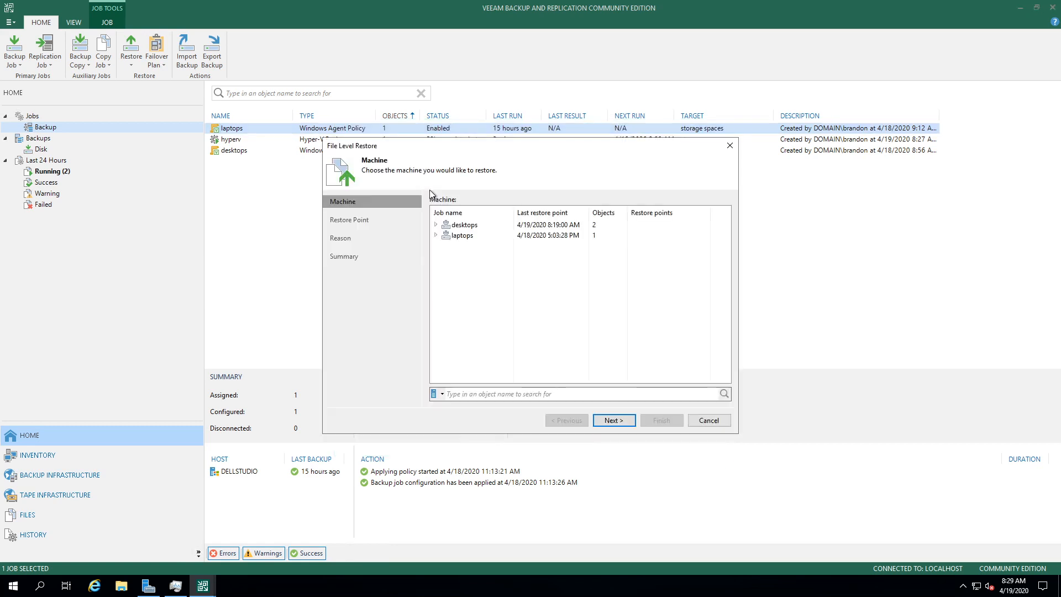
left_click(436, 236)
left_click(456, 247)
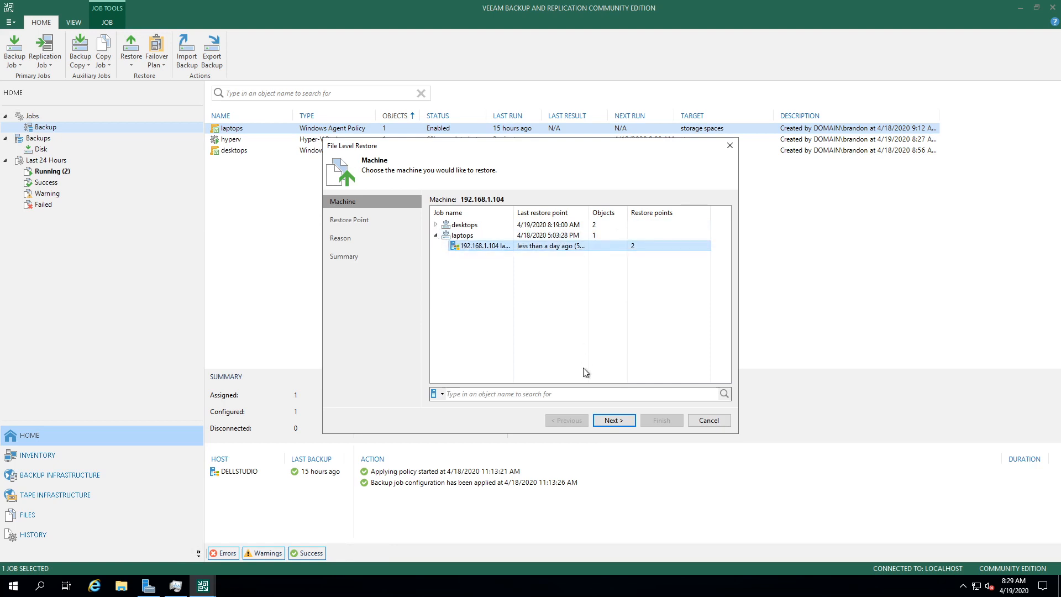
left_click(626, 423)
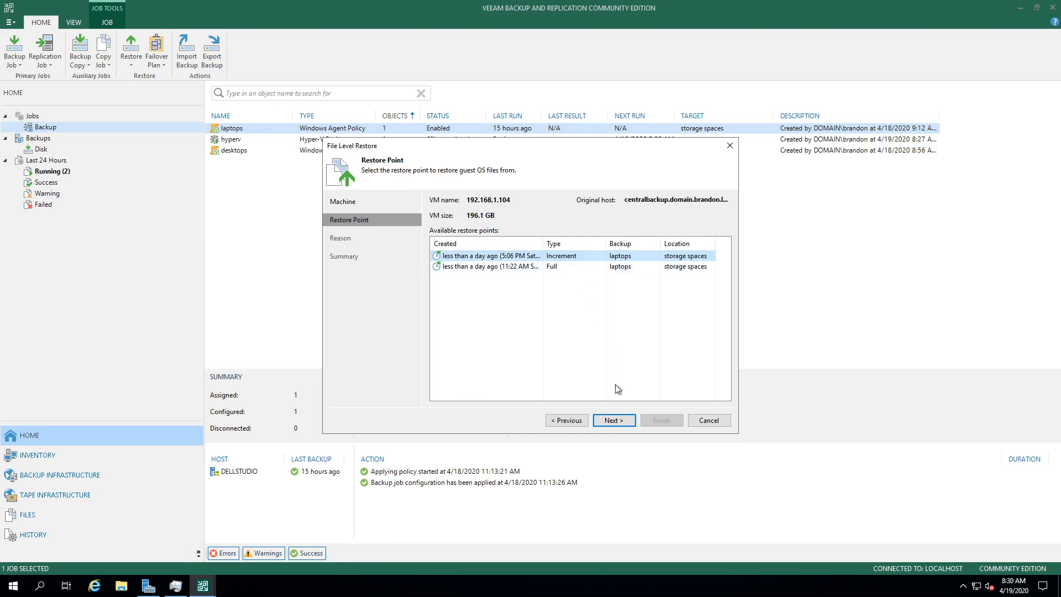
left_click(618, 421)
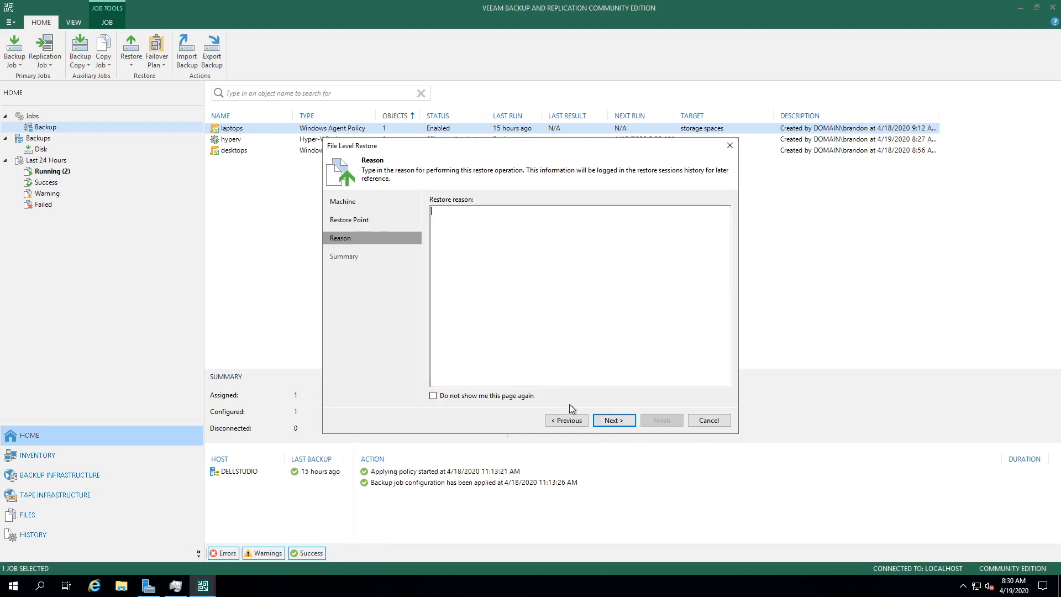
left_click(603, 422)
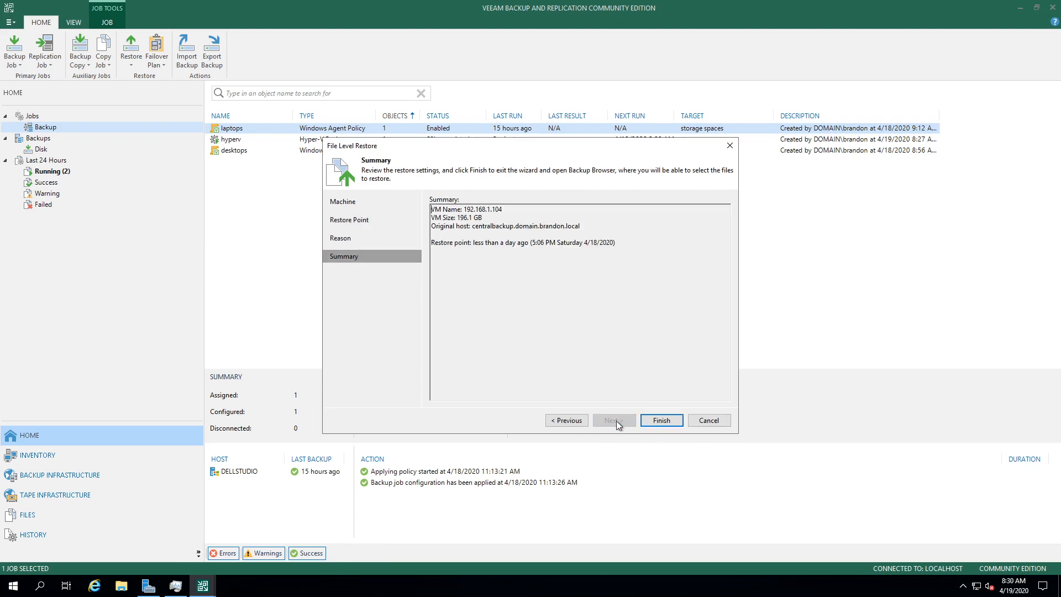
Step: In the Backup Browser, find desktop.ini in C:\Users\Administrator\Downloads and select it
left_click(658, 420)
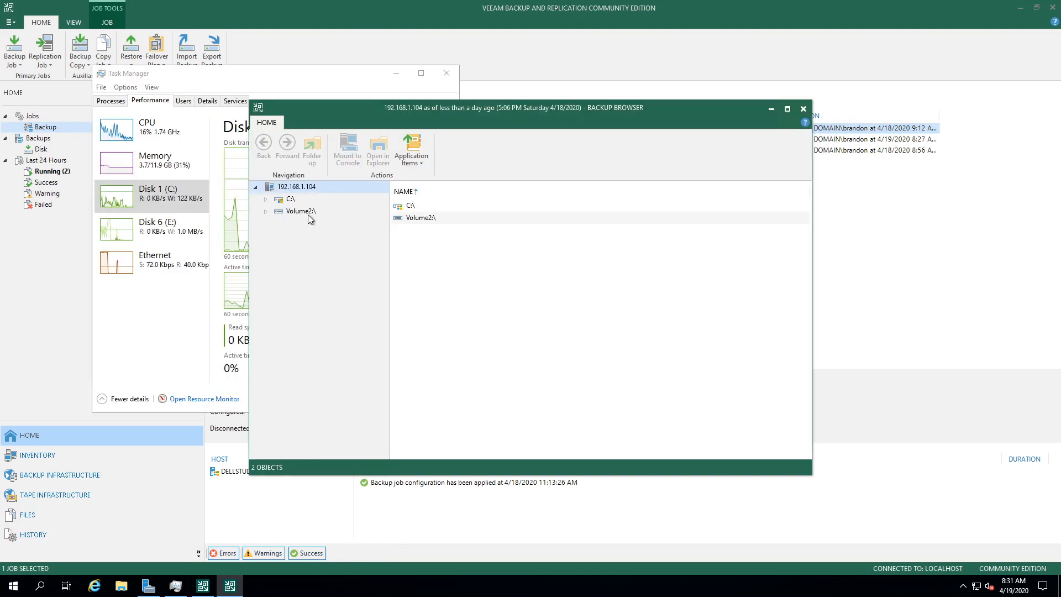
left_click(450, 218)
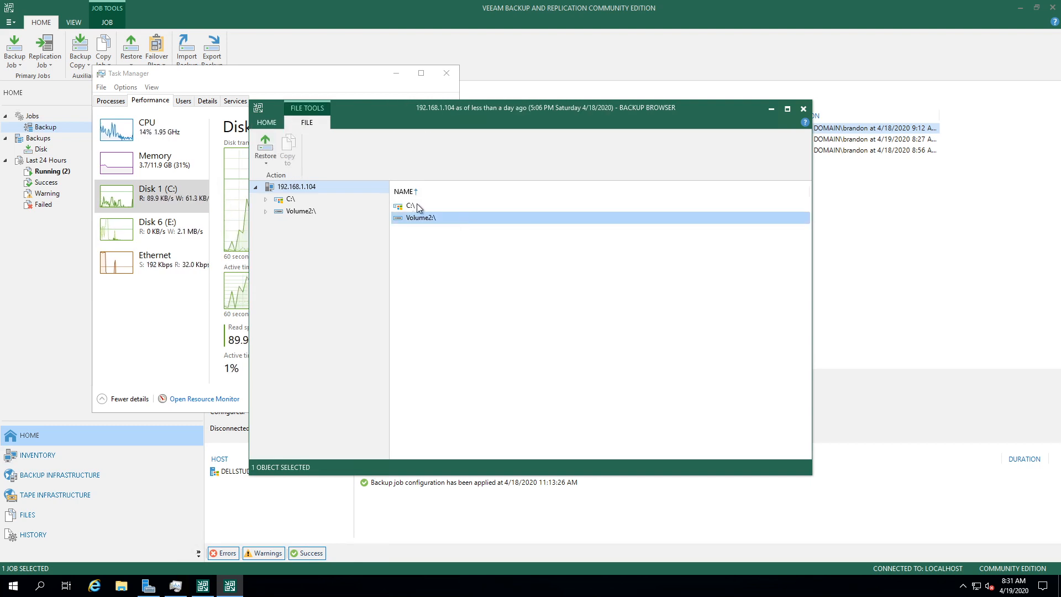
left_click(267, 202)
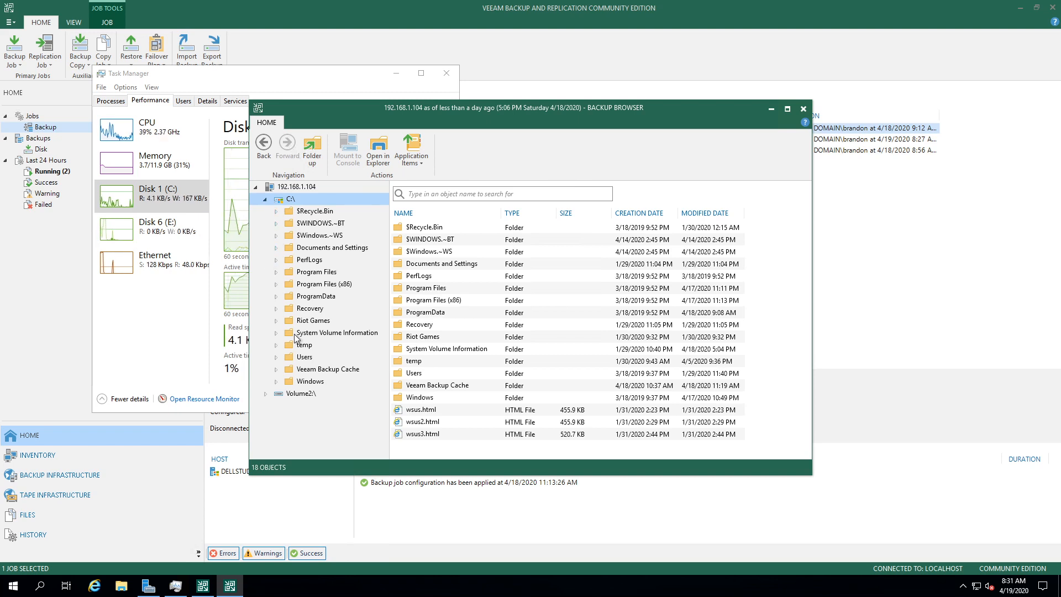
left_click(307, 321)
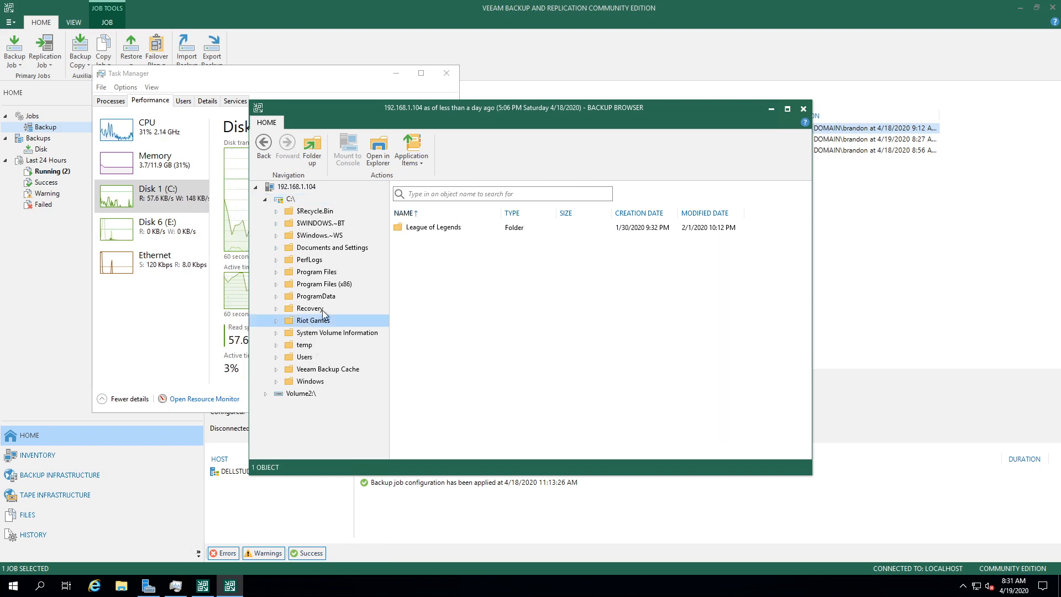
double_click(479, 226)
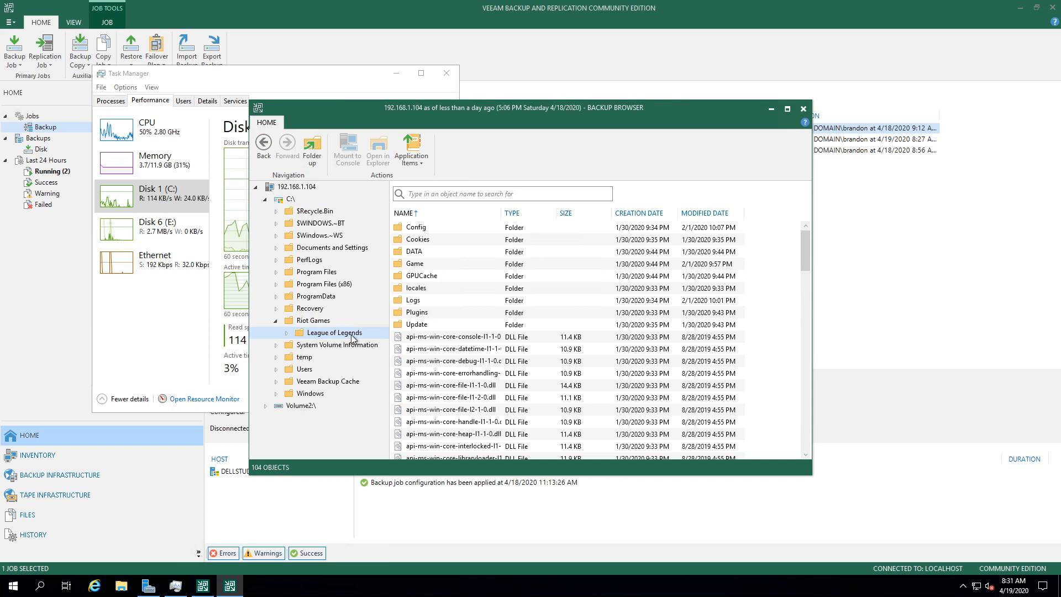
scroll(487, 382, "up", 2)
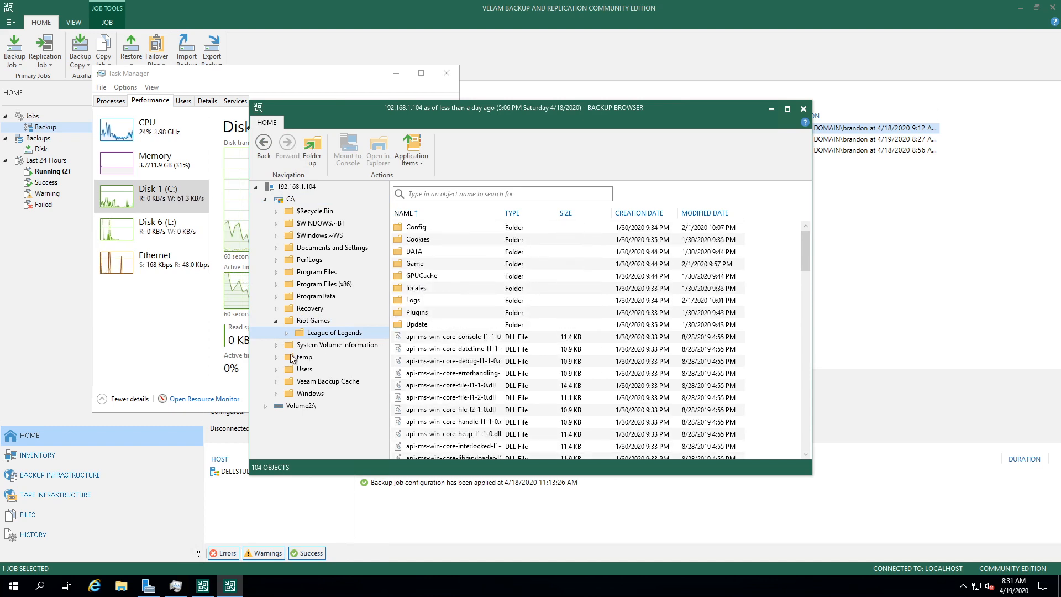
left_click(276, 369)
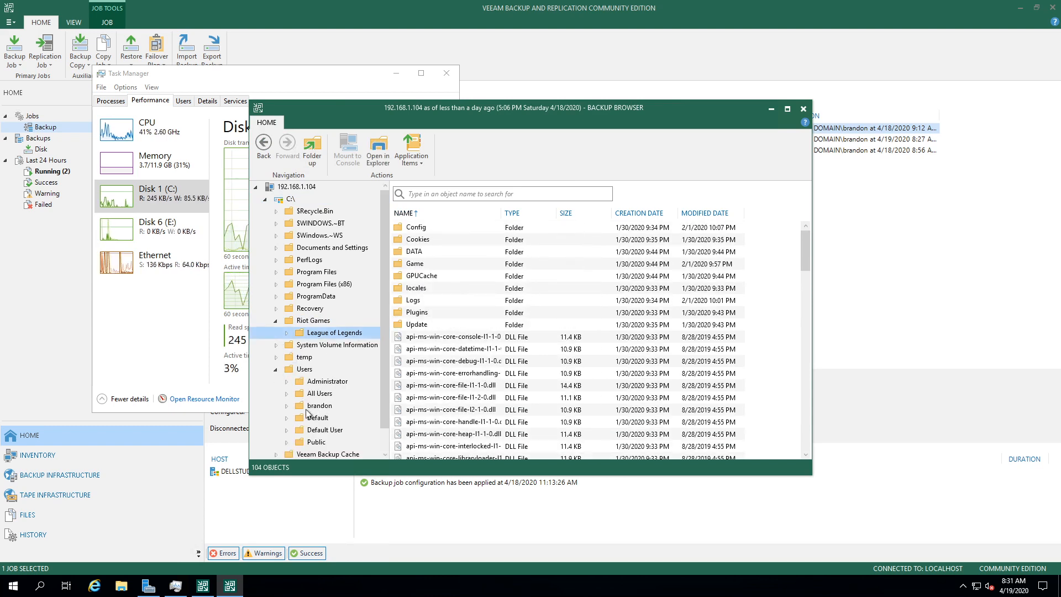
left_click(289, 386)
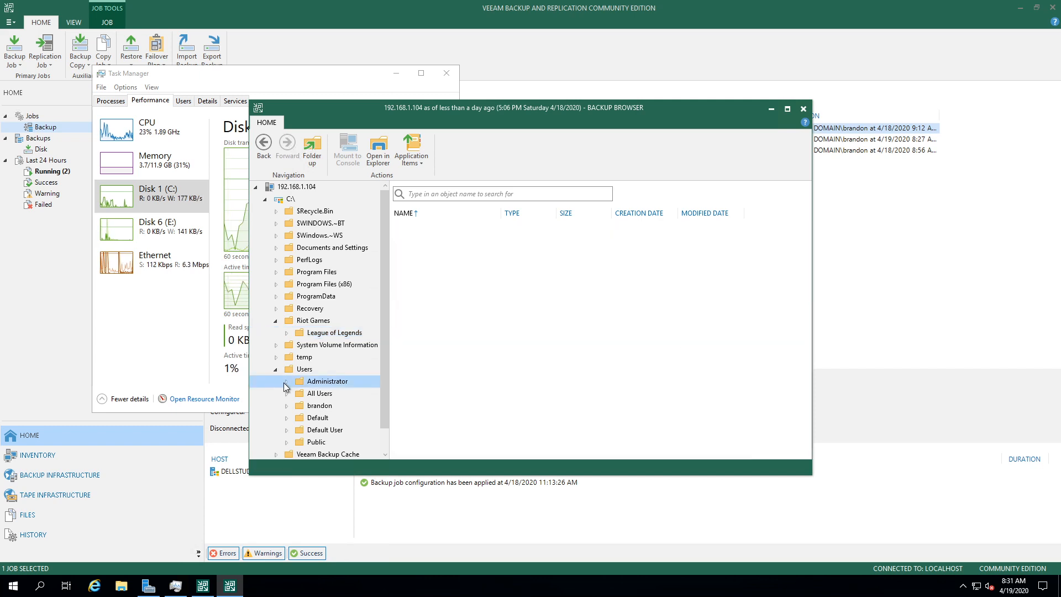
left_click(287, 381)
scroll(420, 360, "down", 2)
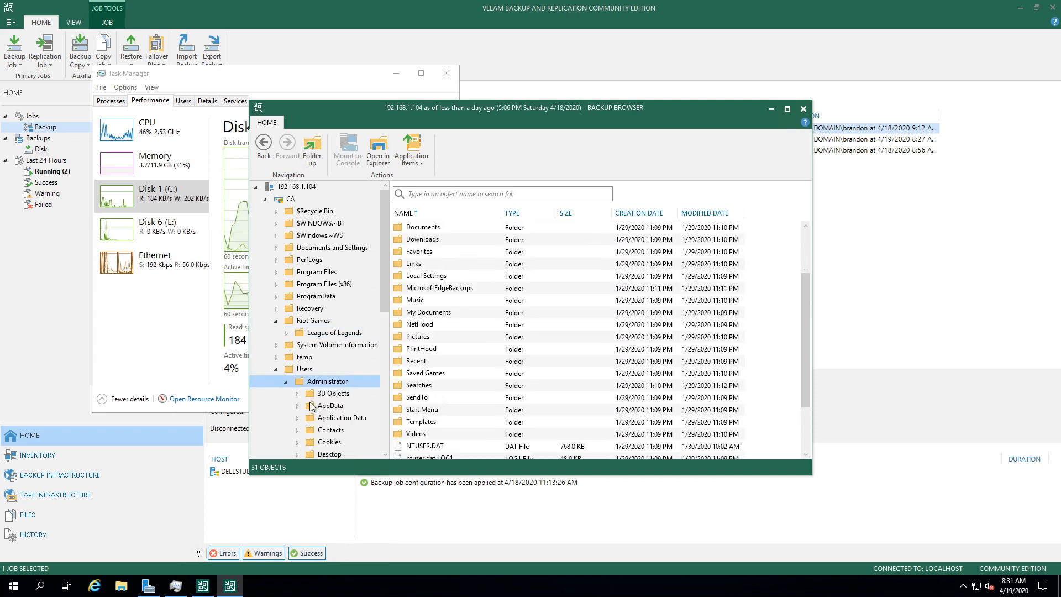
scroll(319, 398, "down", 3)
left_click(338, 362)
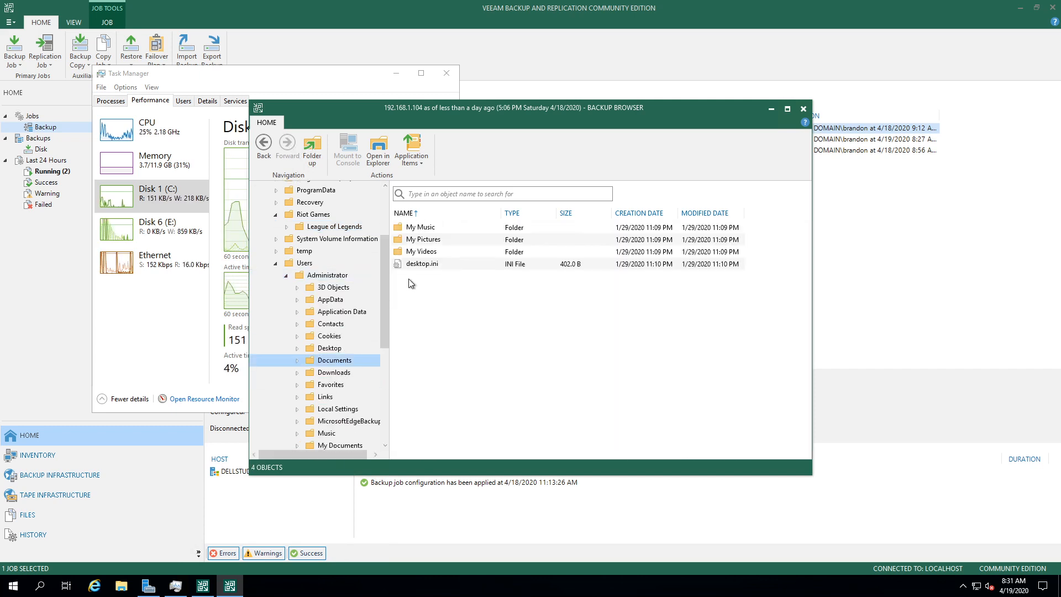
scroll(301, 348, "down", 1)
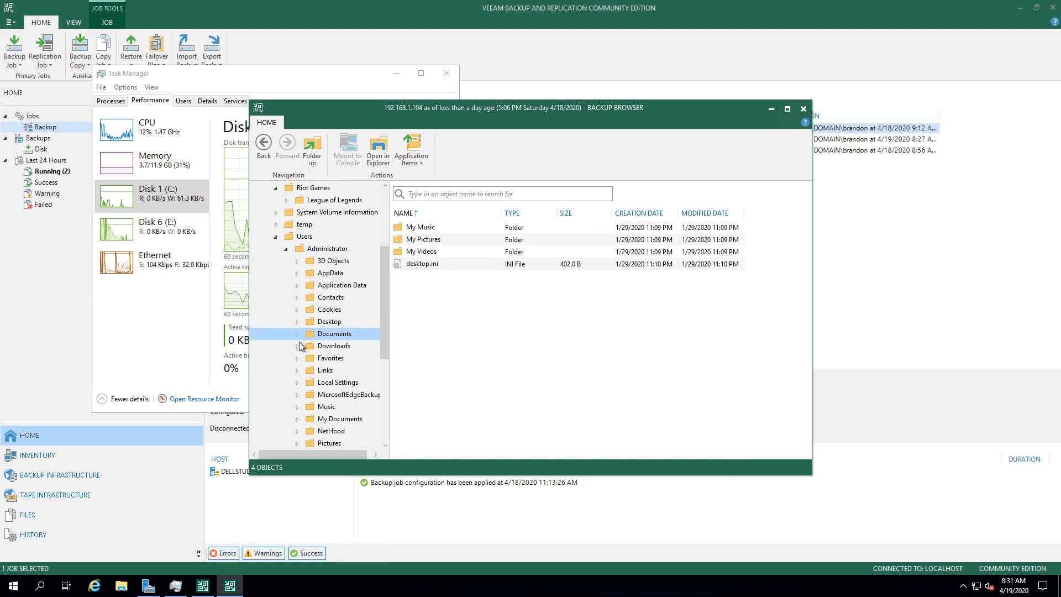
left_click(337, 346)
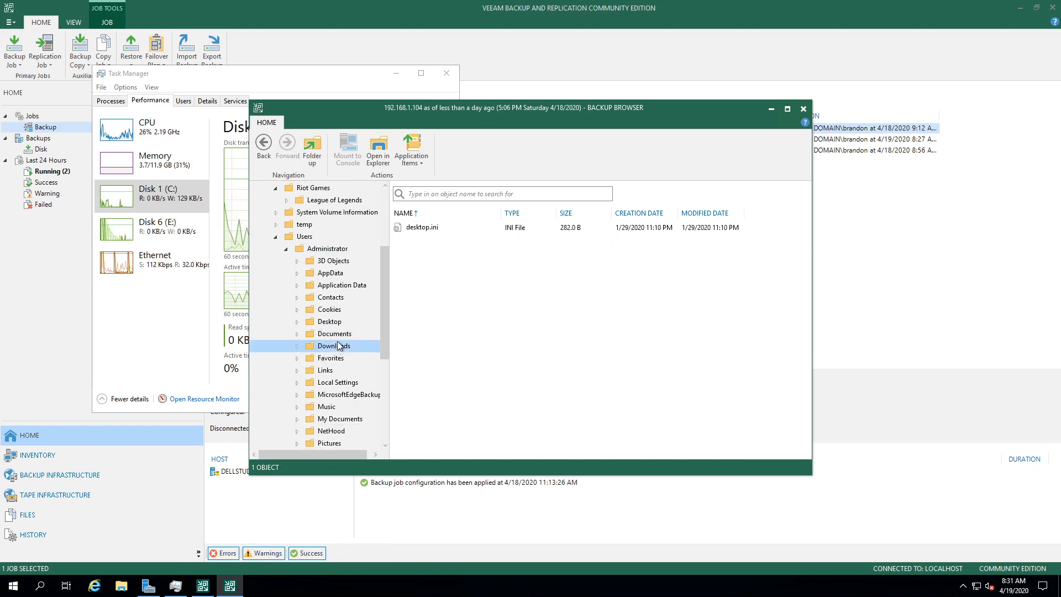
left_click(569, 228)
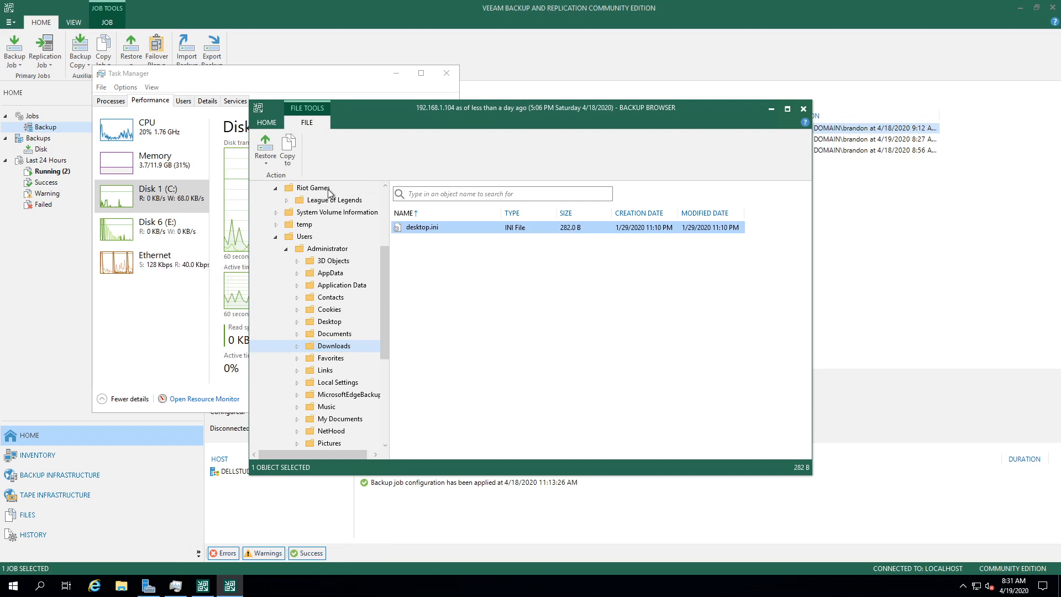
Step: Copy desktop.ini to a new folder E:\resture, then close the summary and Backup Browser
left_click(268, 163)
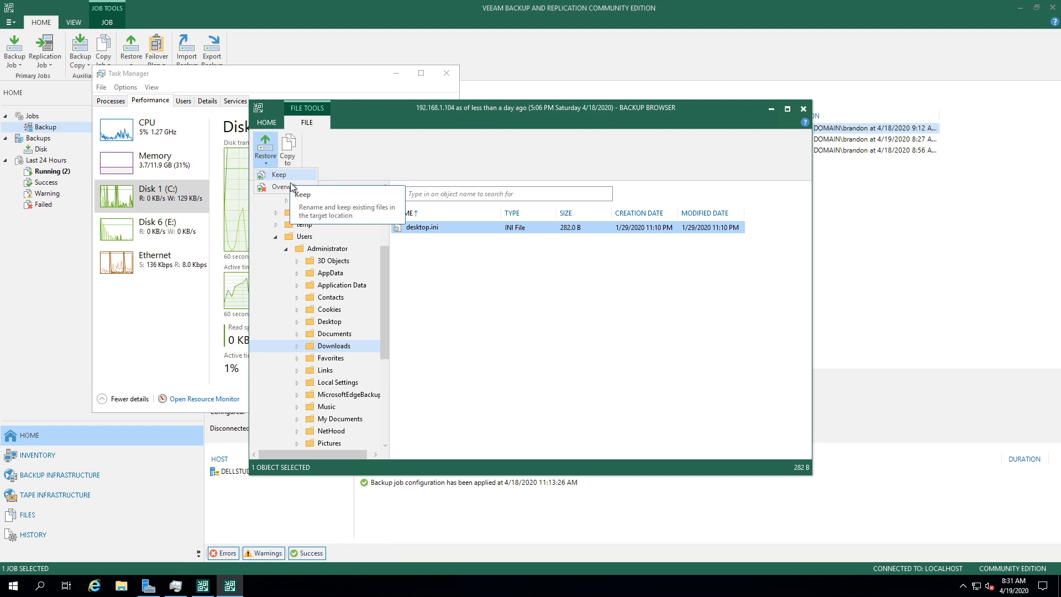
left_click(289, 146)
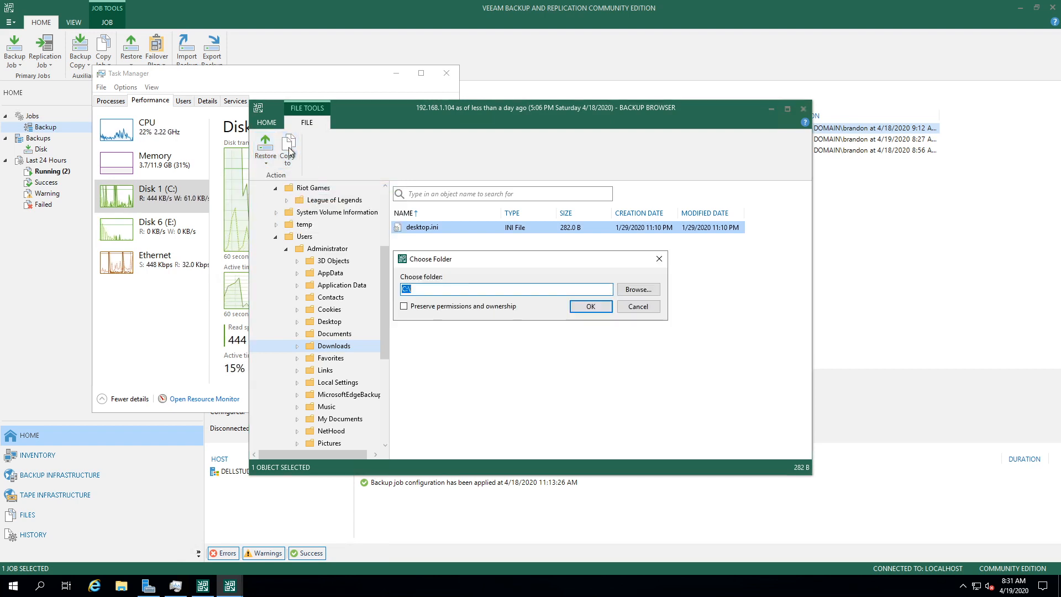
left_click(637, 288)
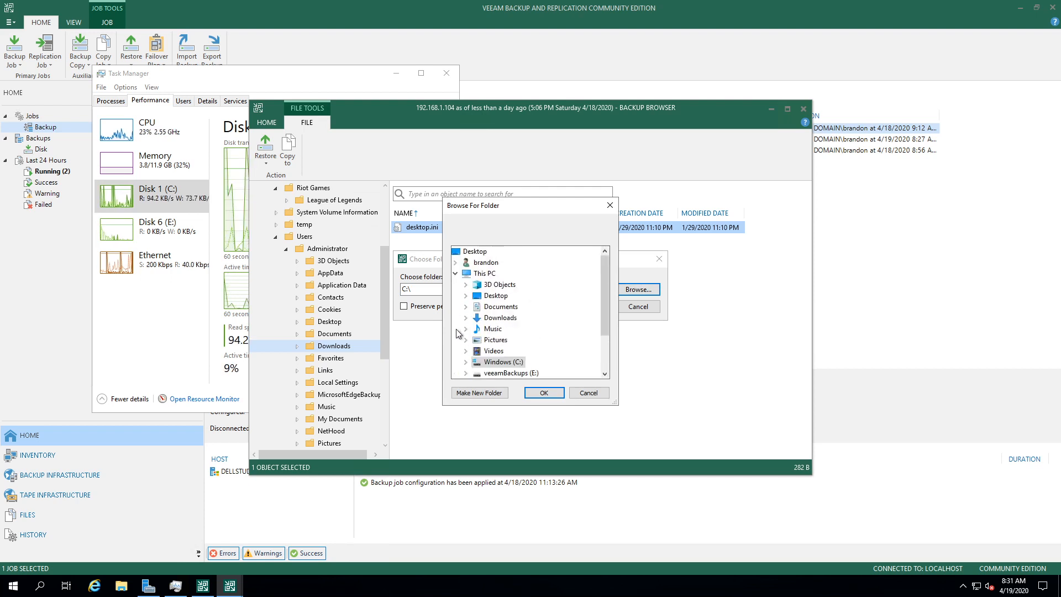
scroll(467, 332, "down", 1)
left_click(466, 340)
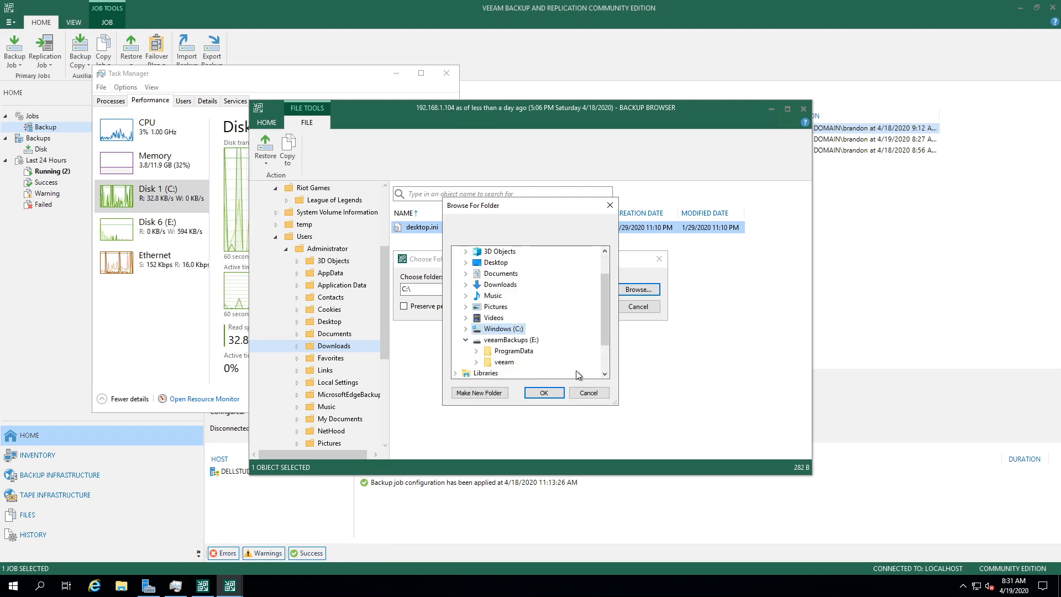
left_click(476, 362)
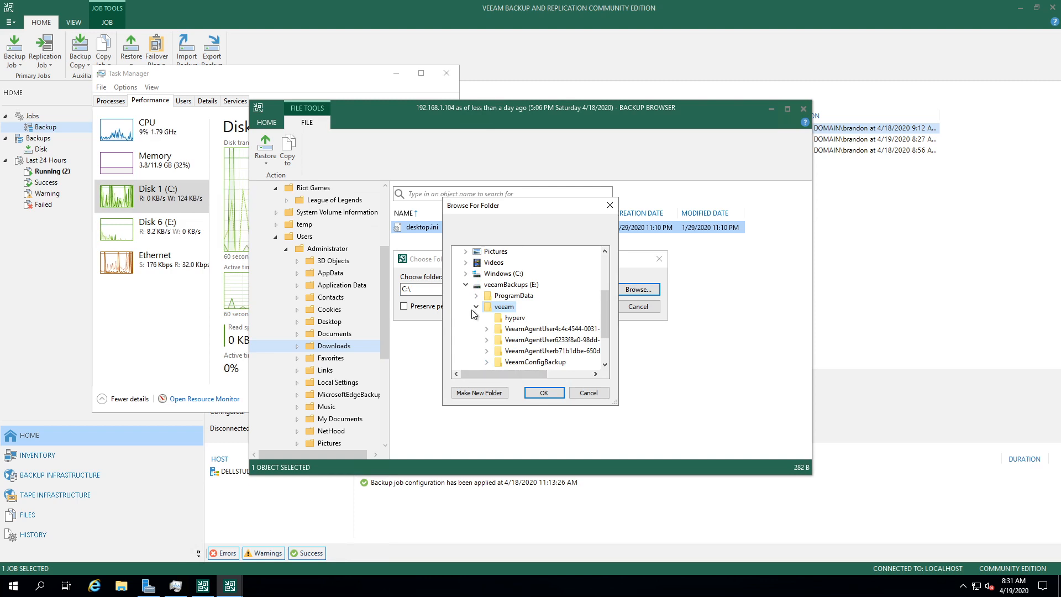
left_click(495, 394)
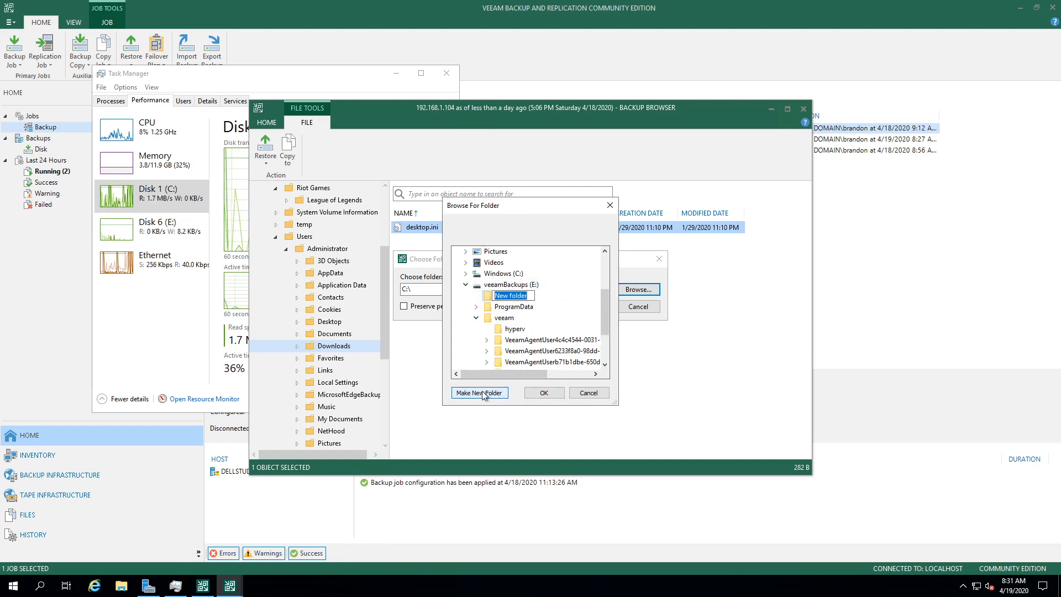
type("resture")
key("Return")
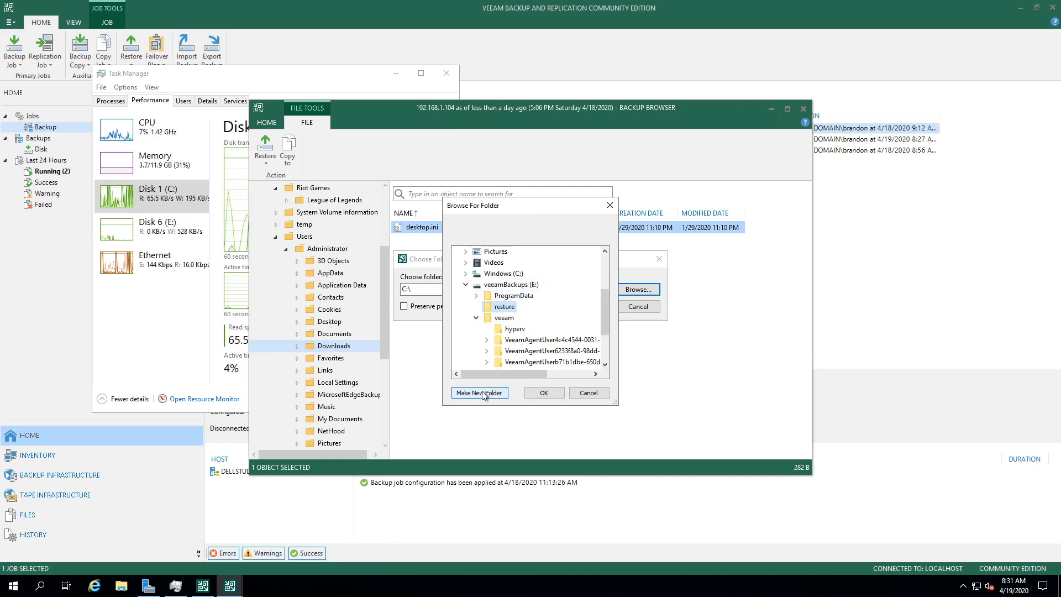
left_click(544, 391)
left_click(602, 306)
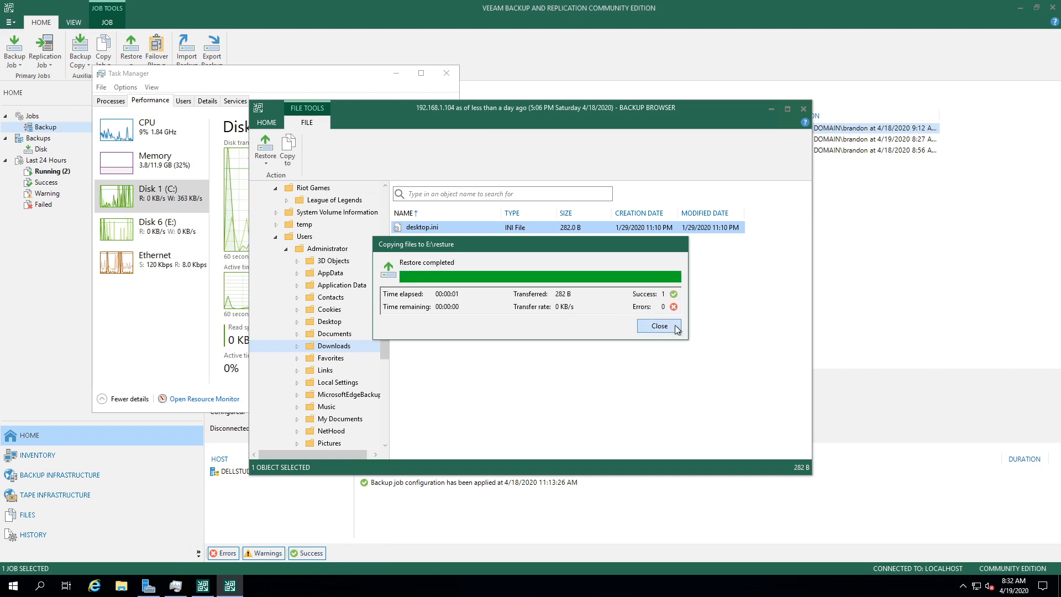
left_click(659, 326)
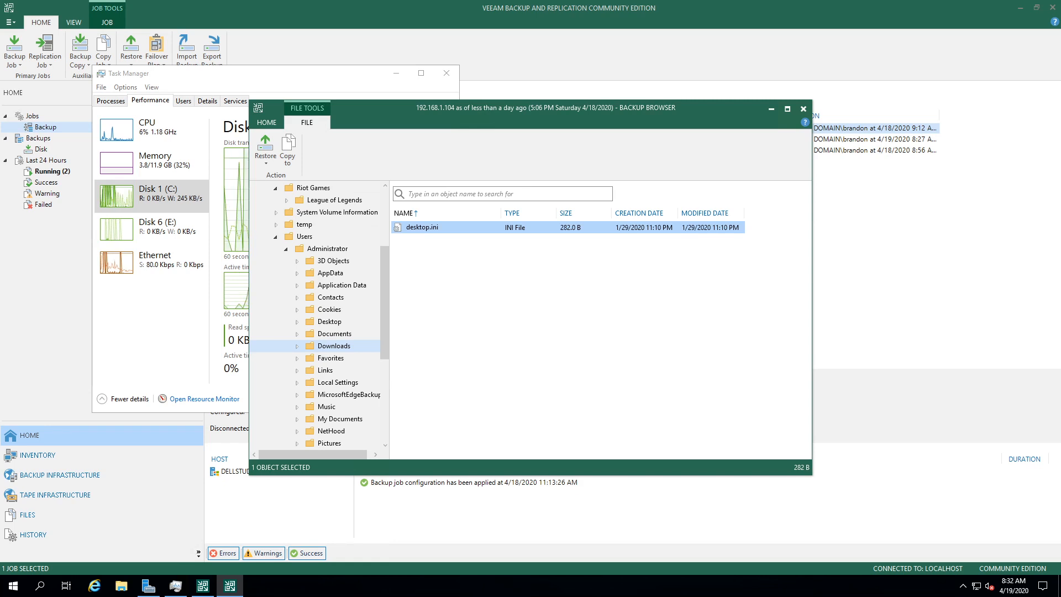
left_click(803, 109)
Step: Close Task Manager and start creating recovery media for DELLSTUDIO from Inventory's Manually Added computers
left_click(448, 73)
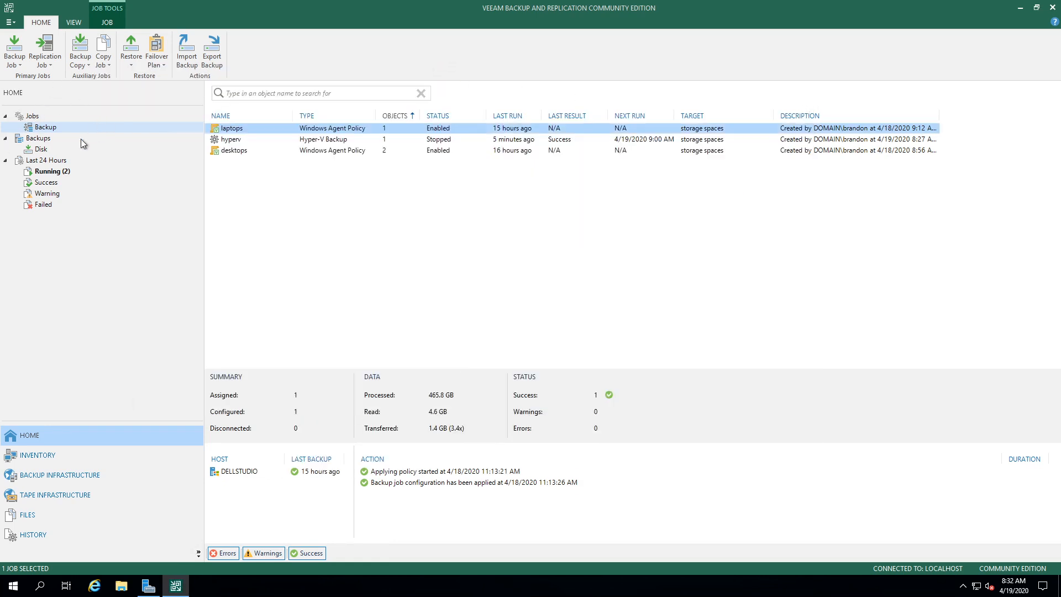
left_click(44, 457)
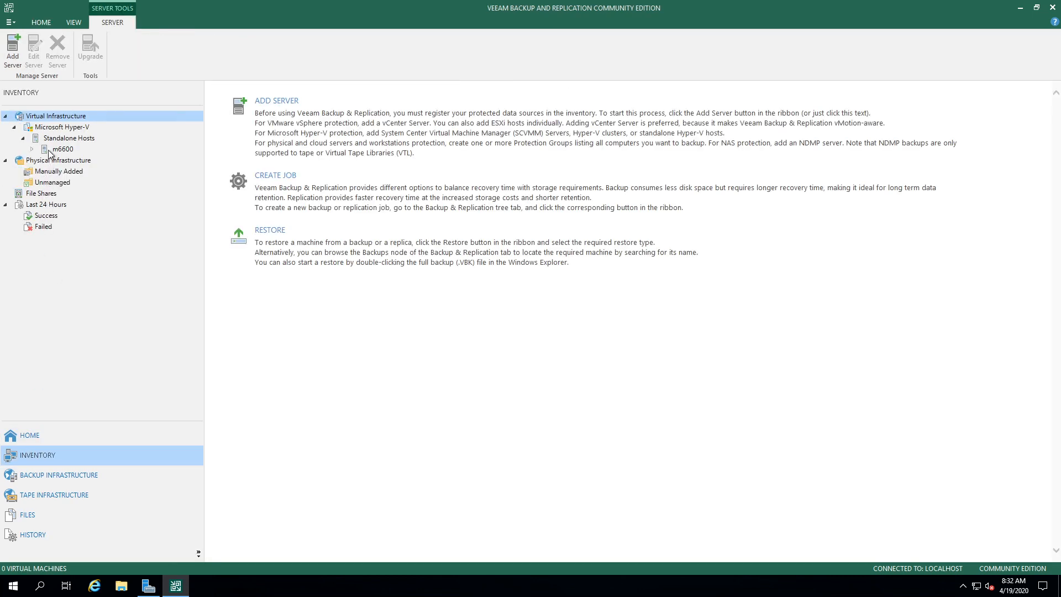
left_click(48, 172)
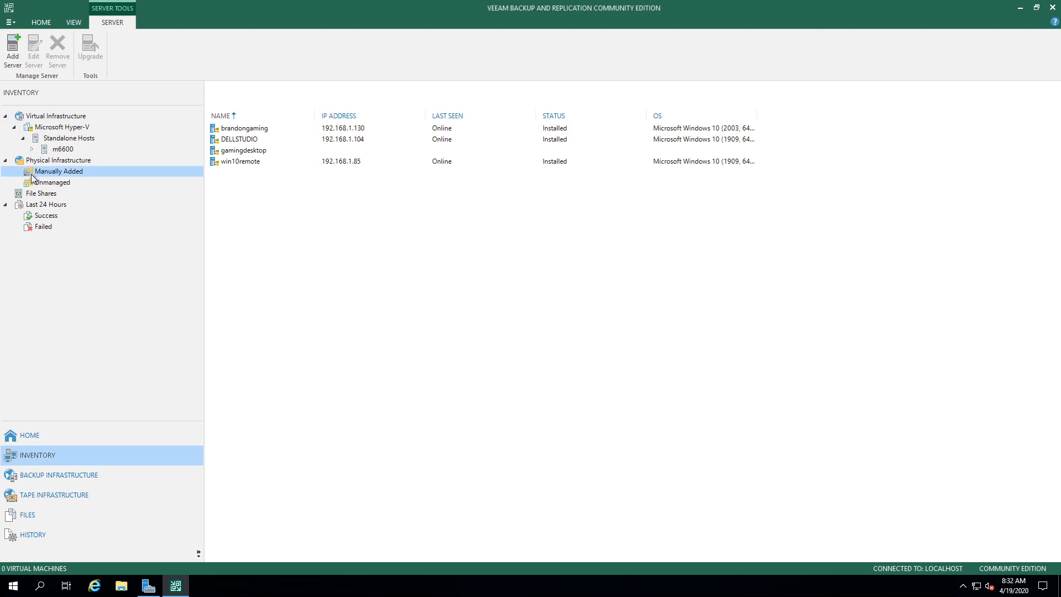
left_click(266, 138)
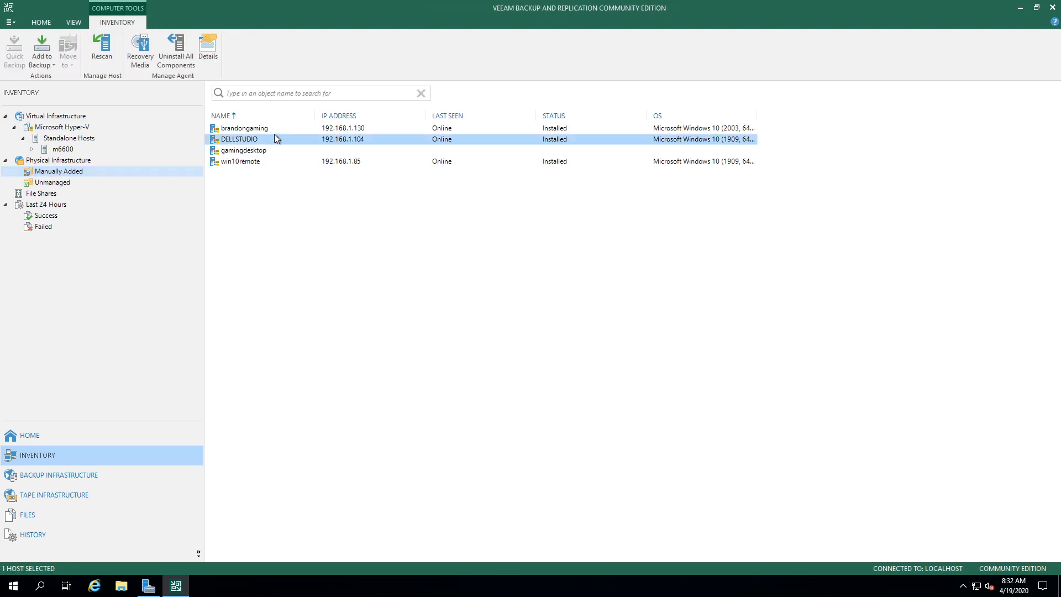
right_click(423, 137)
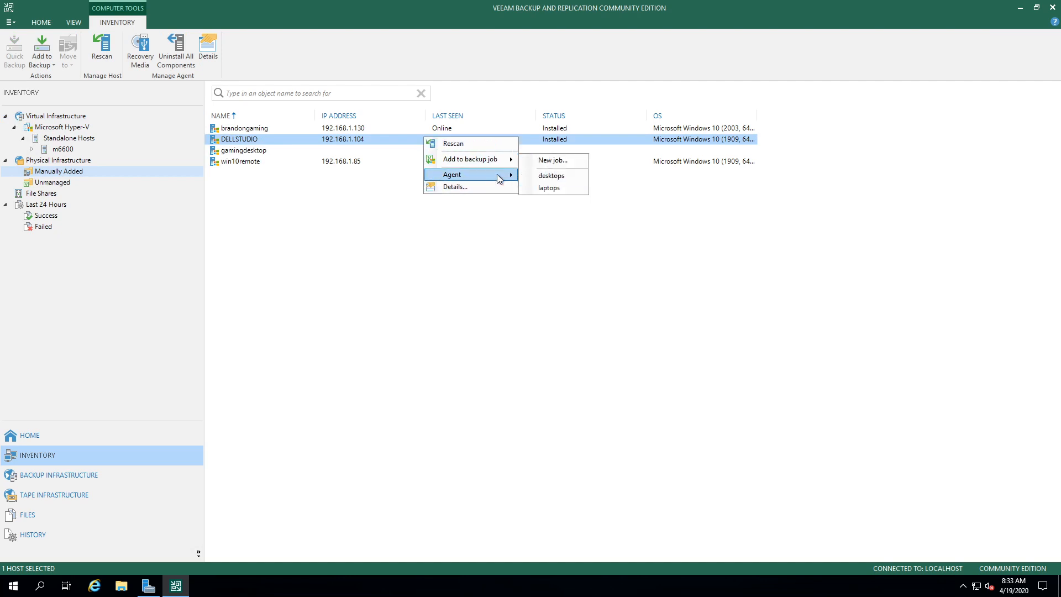
left_click(535, 174)
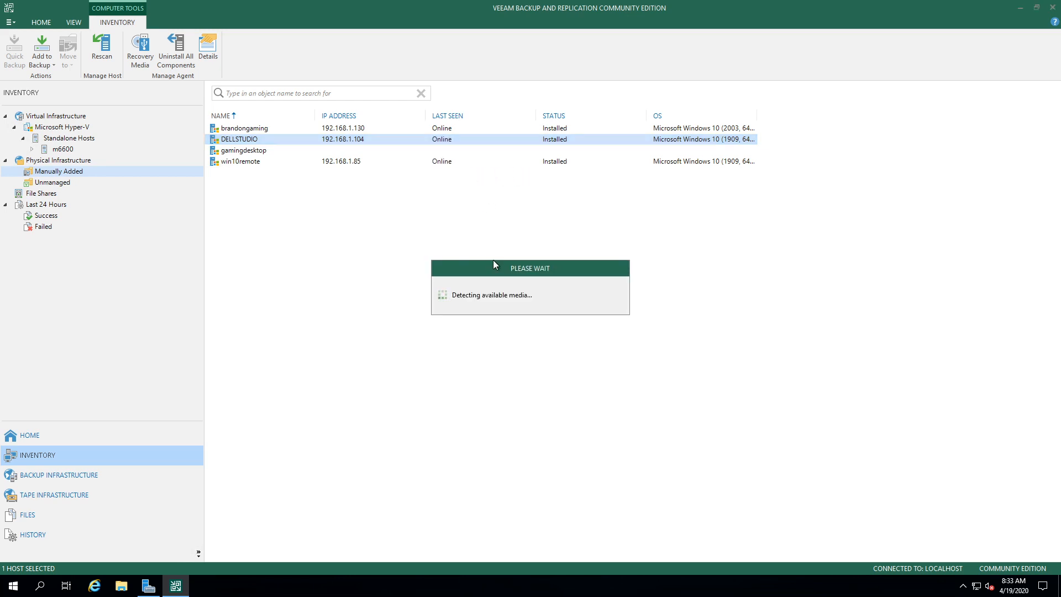
Step: Create an ISO recovery image at E:\VeeamRecoveryMedia_192_168_1_104.iso, overwriting the existing file
left_click_drag(493, 265, 497, 211)
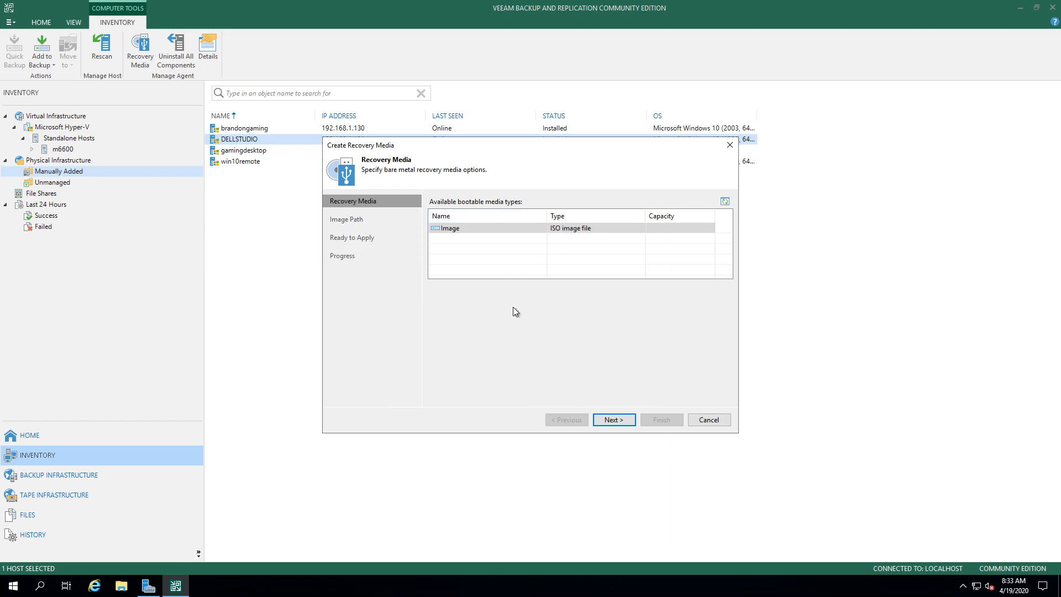
left_click(592, 229)
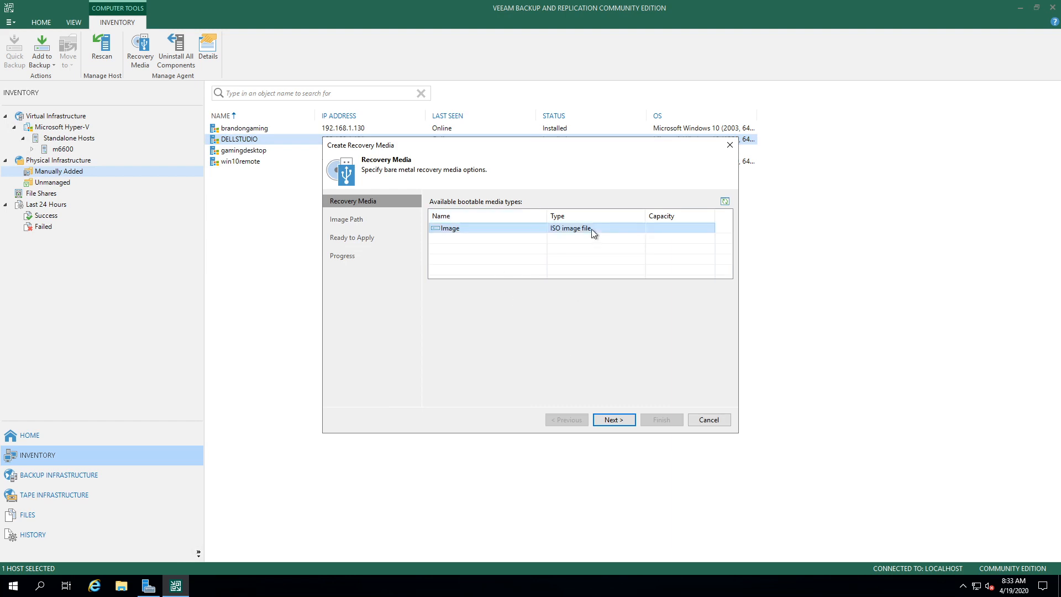
left_click(613, 420)
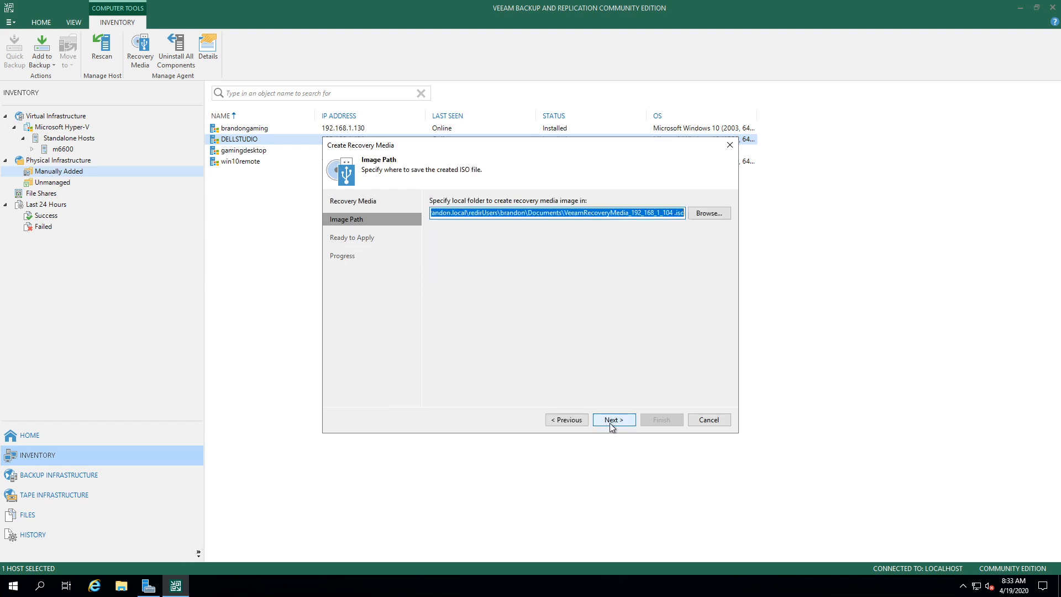
left_click(698, 213)
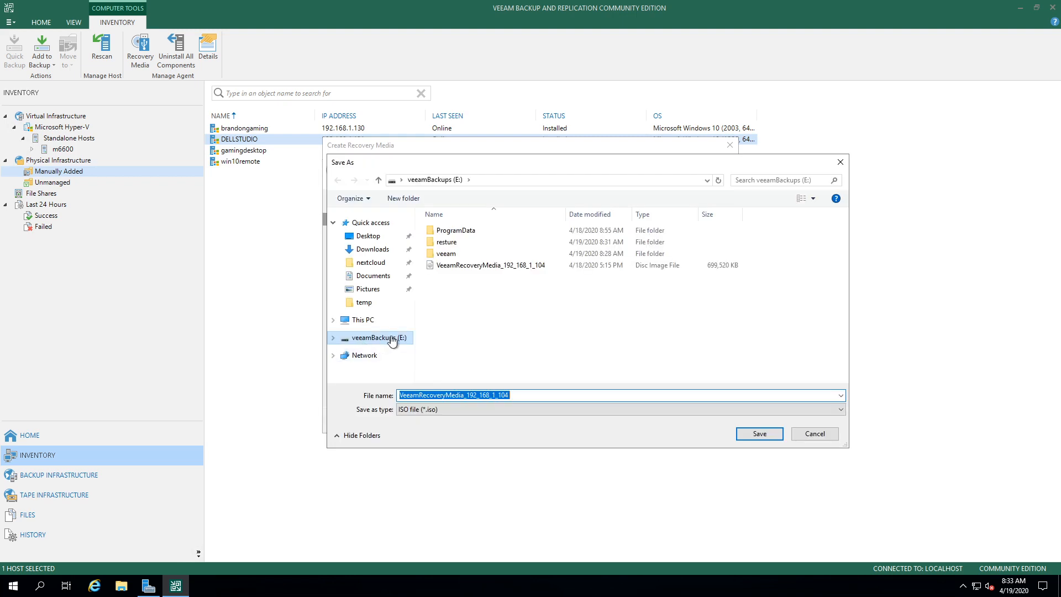
left_click(755, 434)
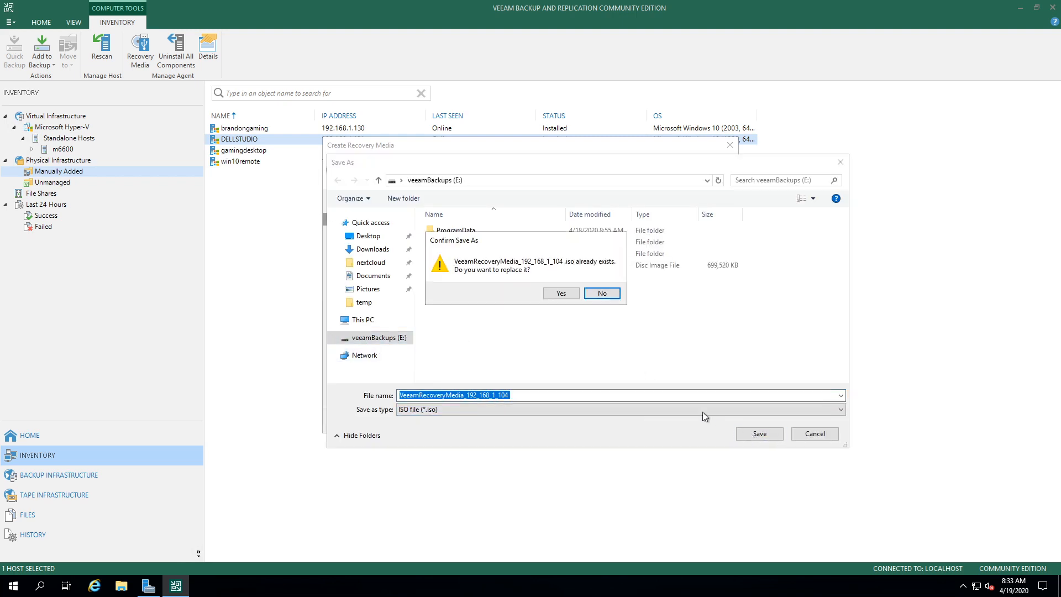
left_click(560, 294)
left_click(613, 419)
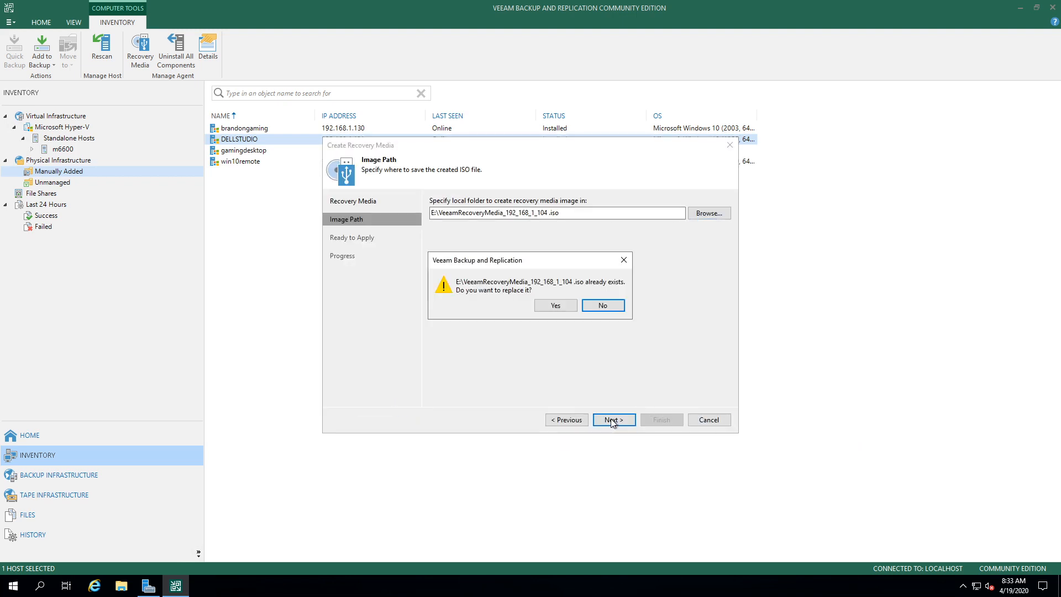
left_click(551, 304)
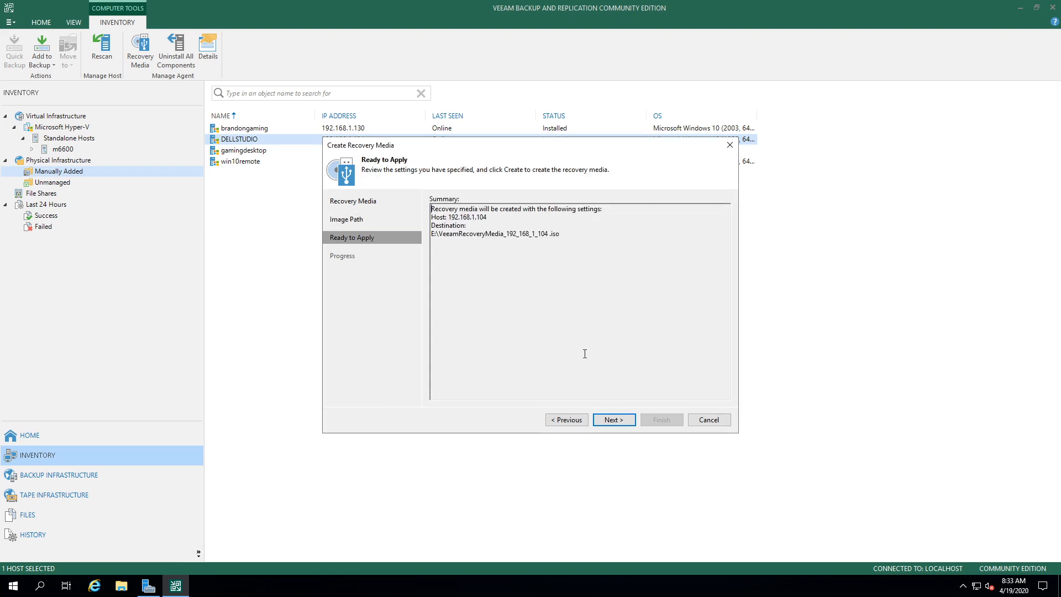
left_click(617, 425)
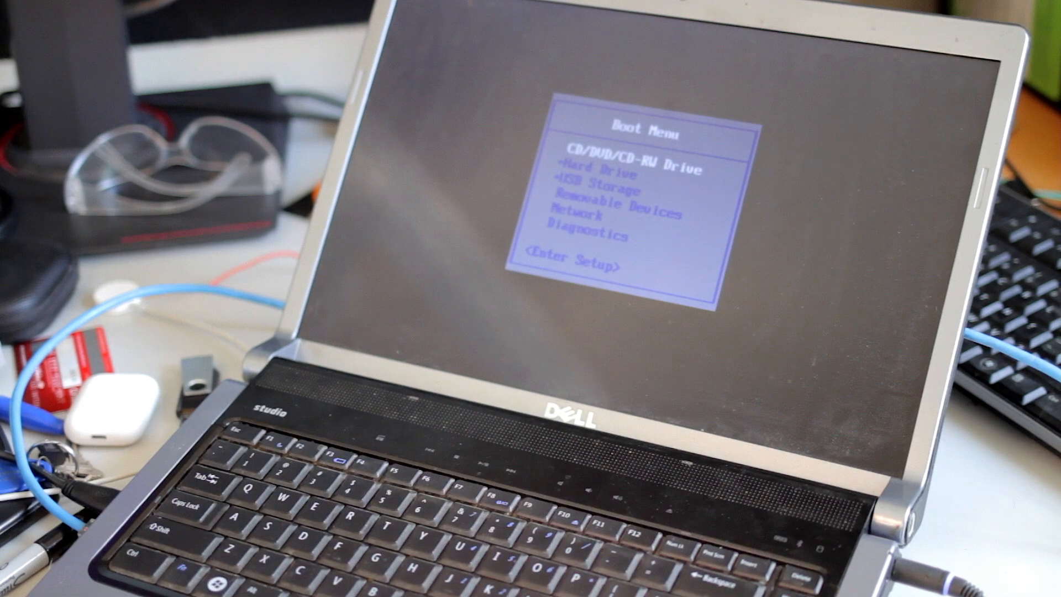
Step: Boot the laptop from the CD/DVD/CD-RW drive and continue past the BIOS summary
key("Return")
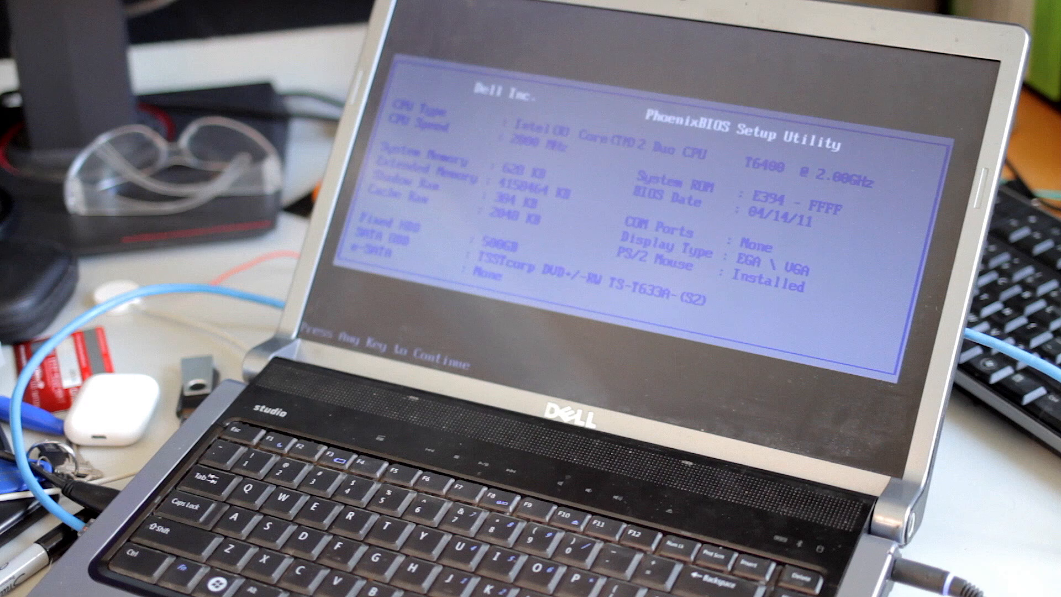
key("Return")
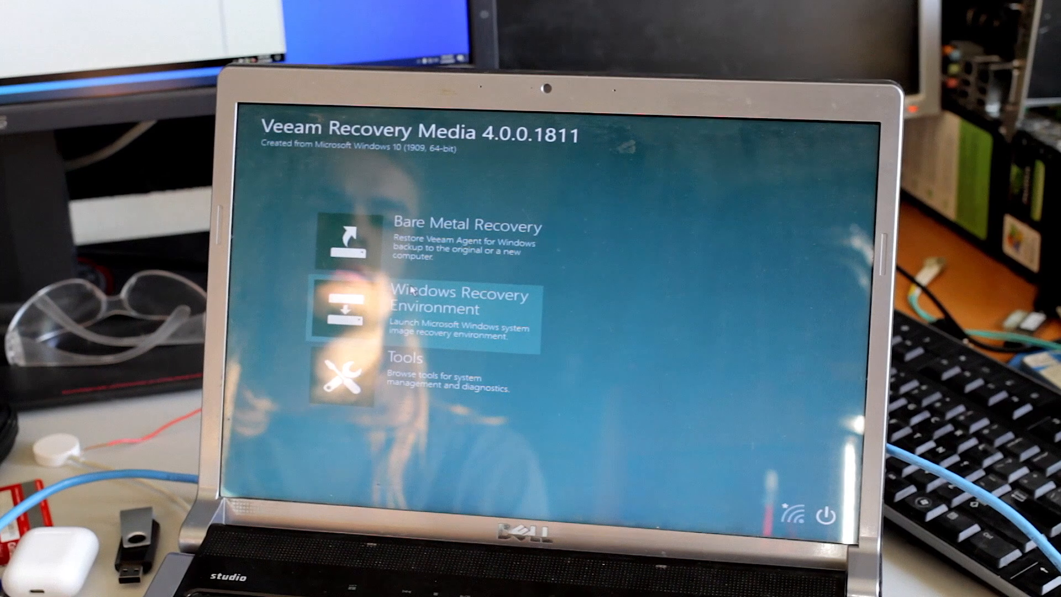
Step: Begin a bare-metal recovery from network storage, skip network settings, and choose a Veeam backup repository
left_click(427, 252)
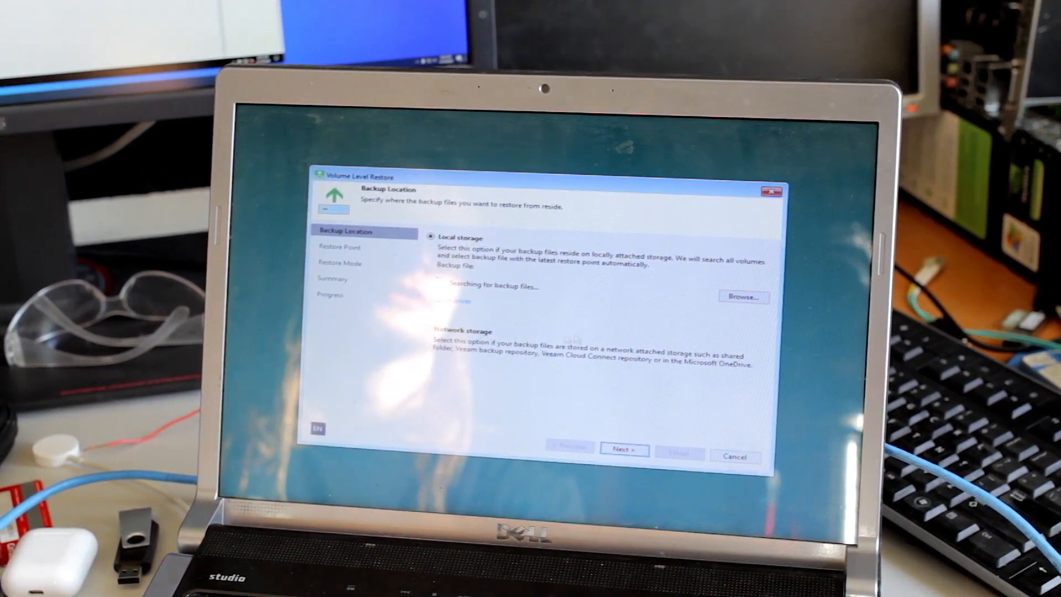
left_click(463, 332)
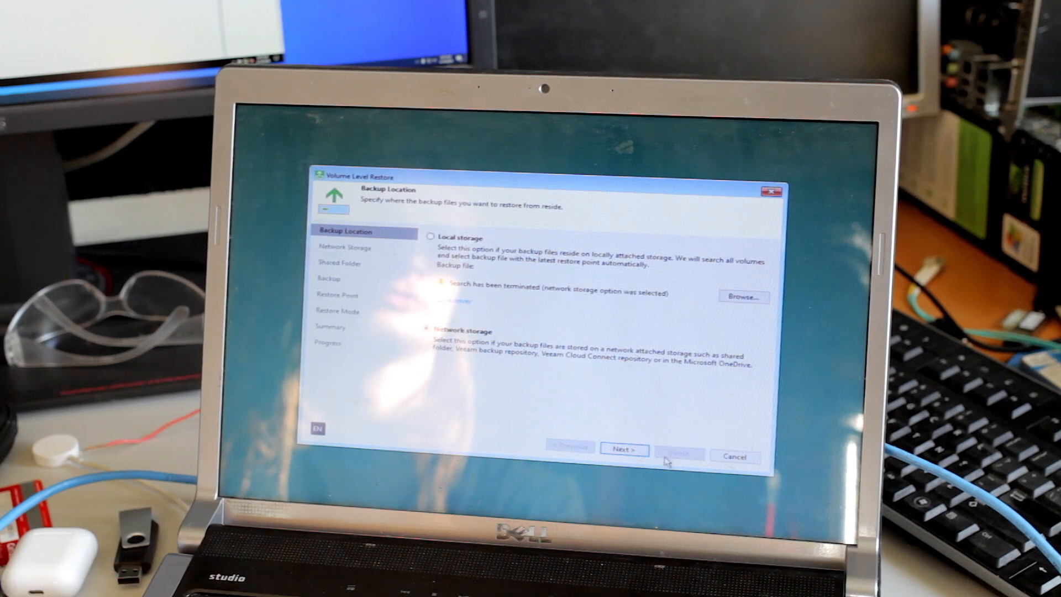
left_click(620, 450)
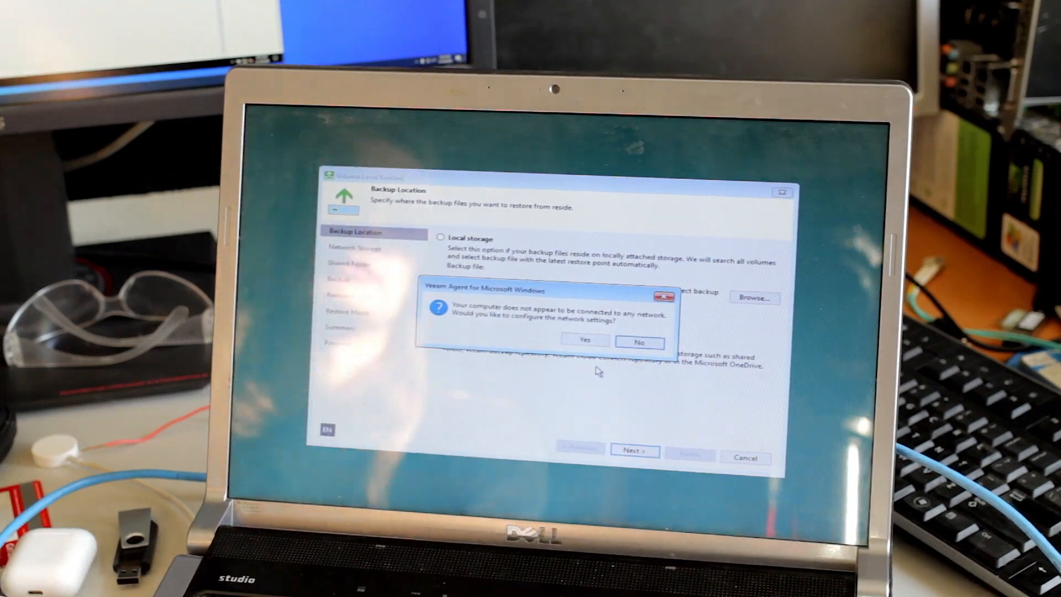
left_click(641, 344)
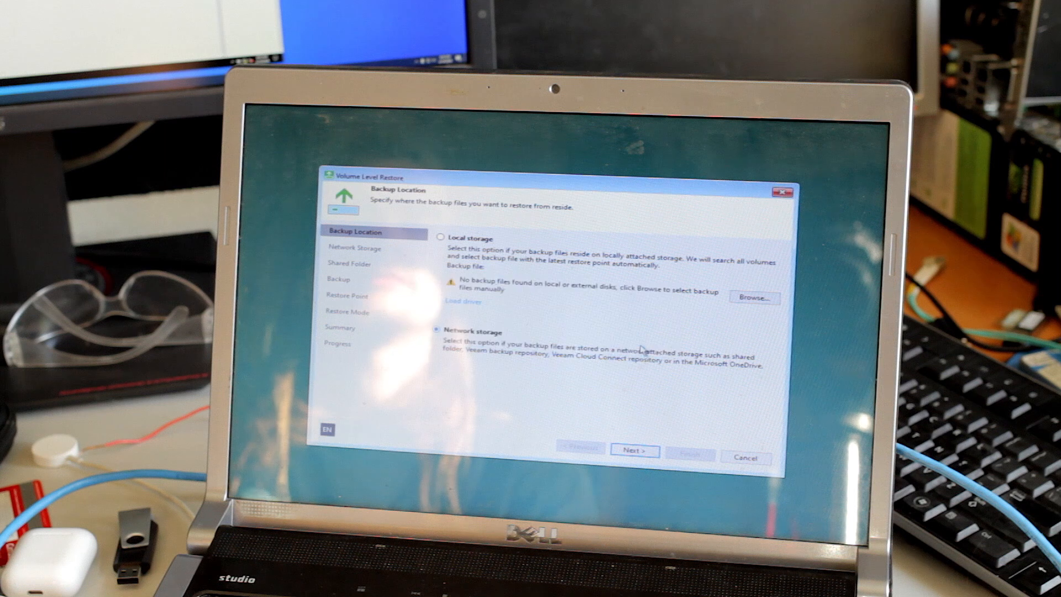
left_click(635, 450)
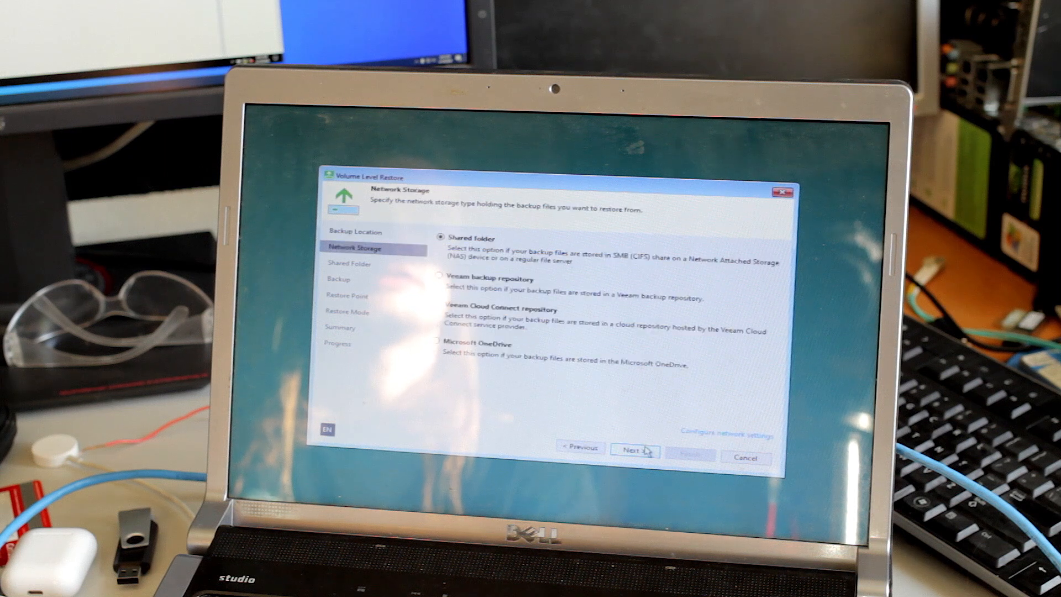
left_click(469, 288)
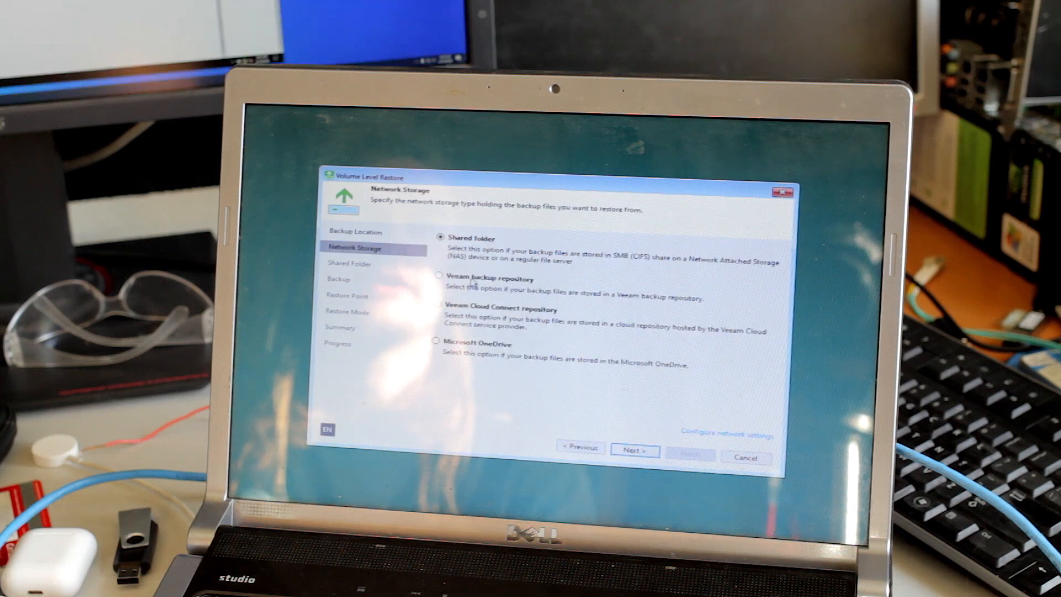
left_click(631, 449)
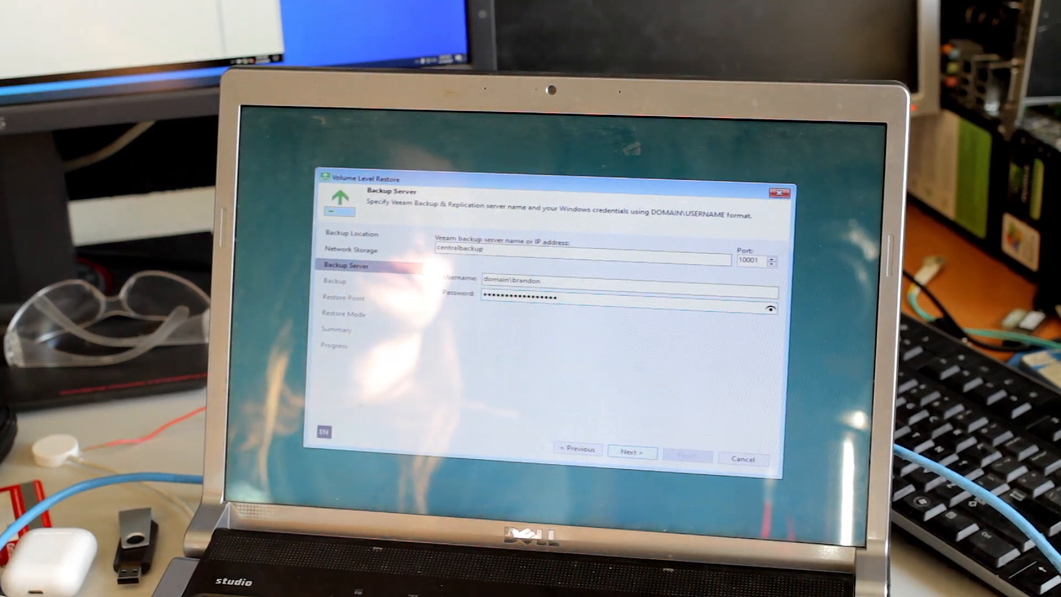
Step: Connect to the backup server and pick 192.168.1.104's latest restore point as an entire-computer restore
left_click(631, 452)
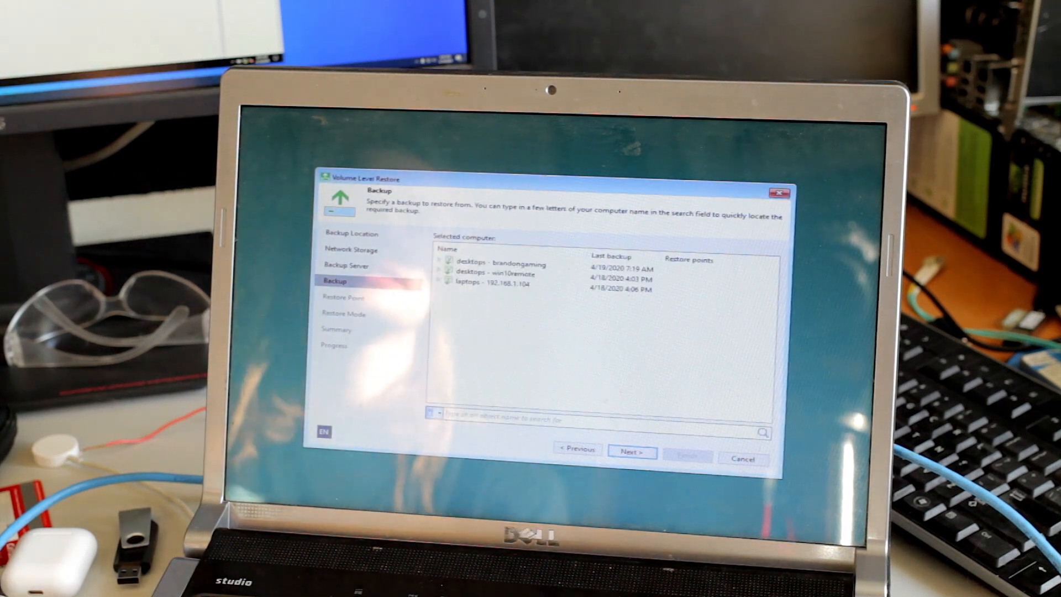
left_click(546, 288)
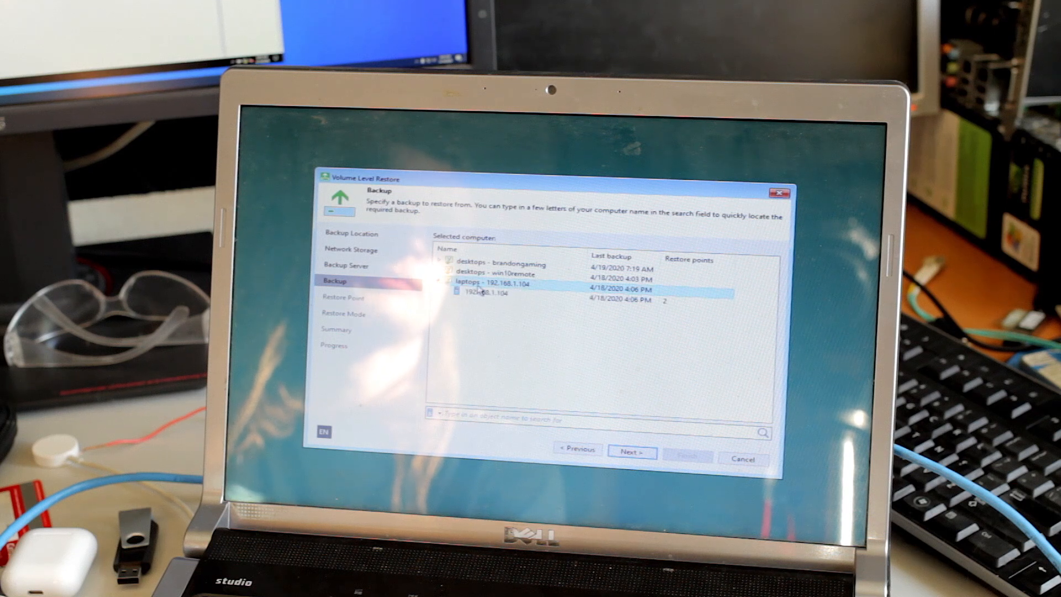
left_click(485, 294)
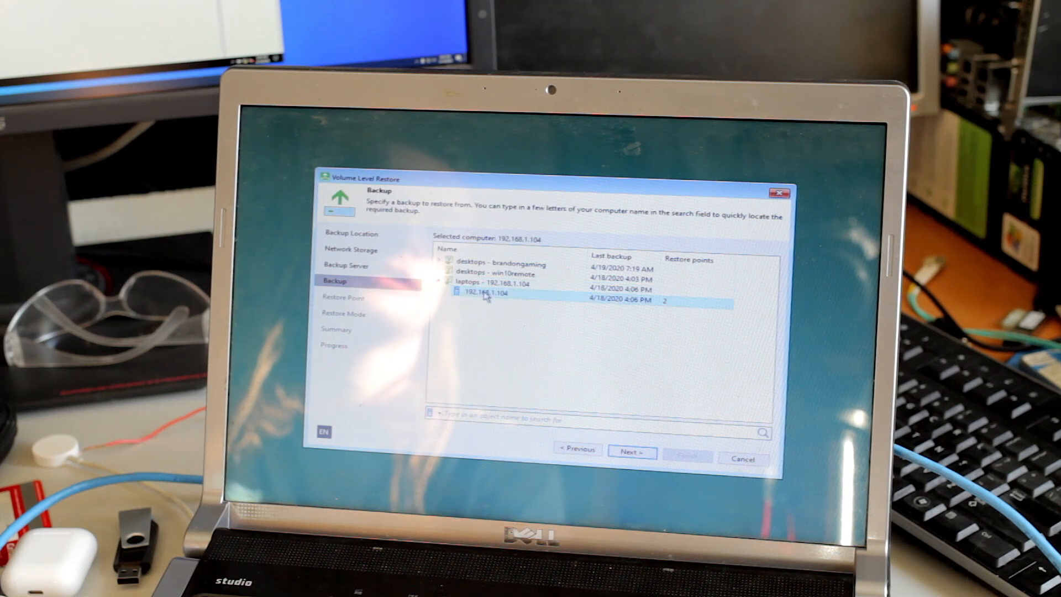
left_click(633, 452)
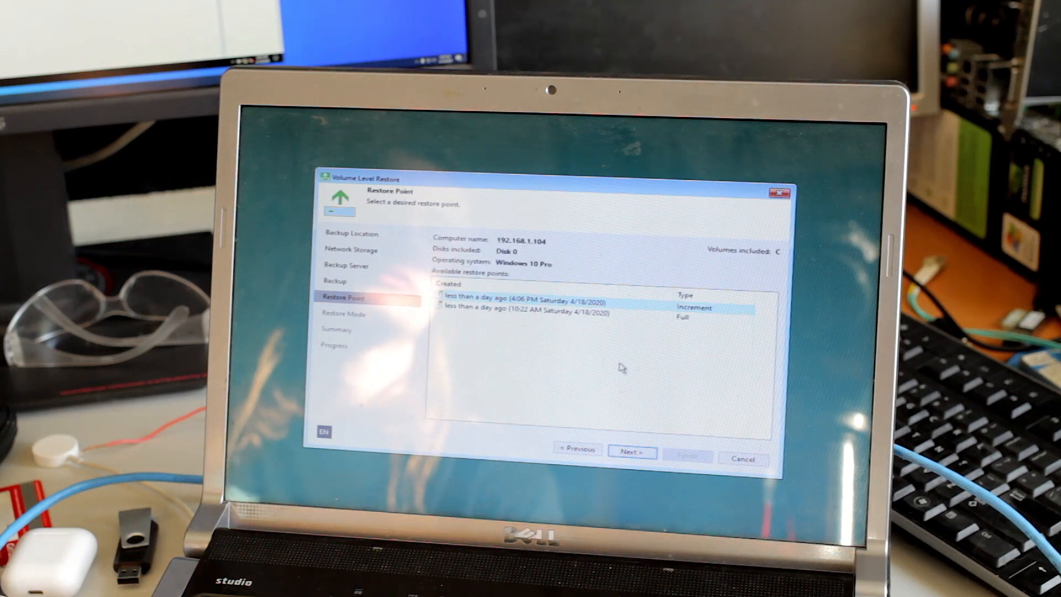
left_click(644, 454)
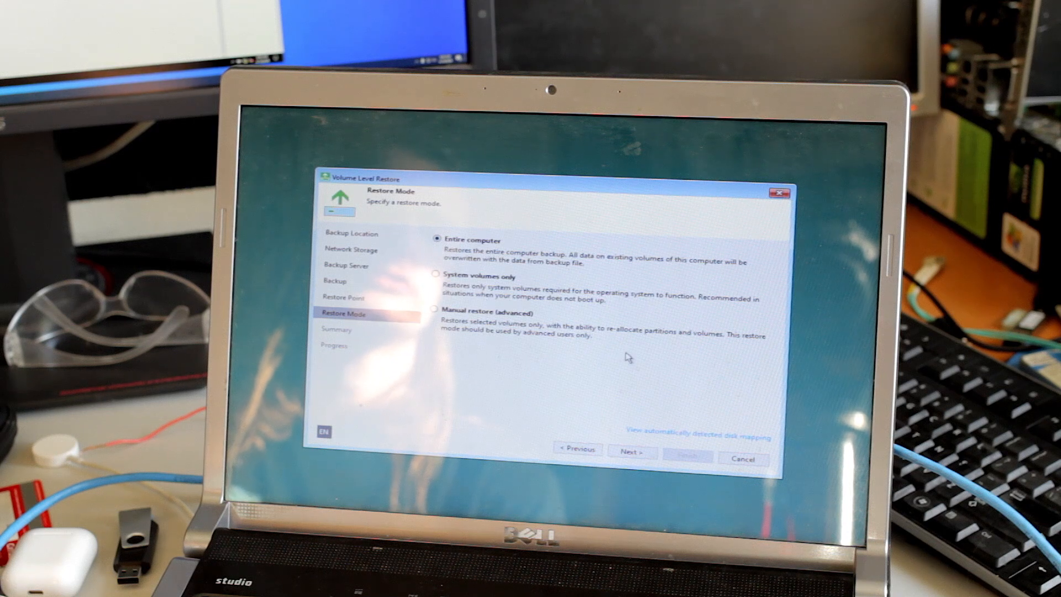
left_click(636, 453)
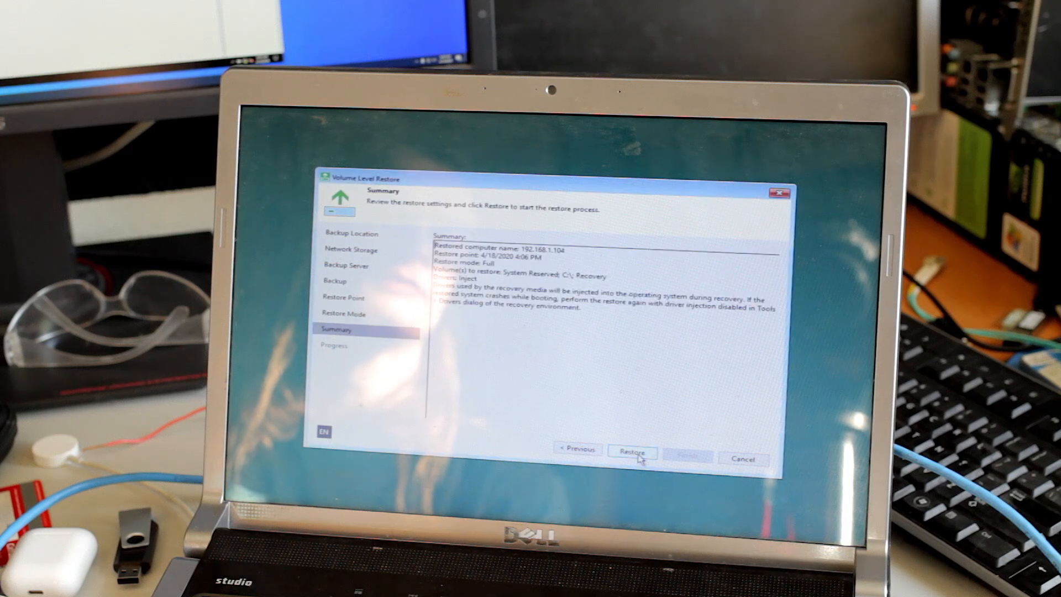
Step: Run the restore of 460.6 GB to Windows (C:) and finish the wizard
left_click(635, 453)
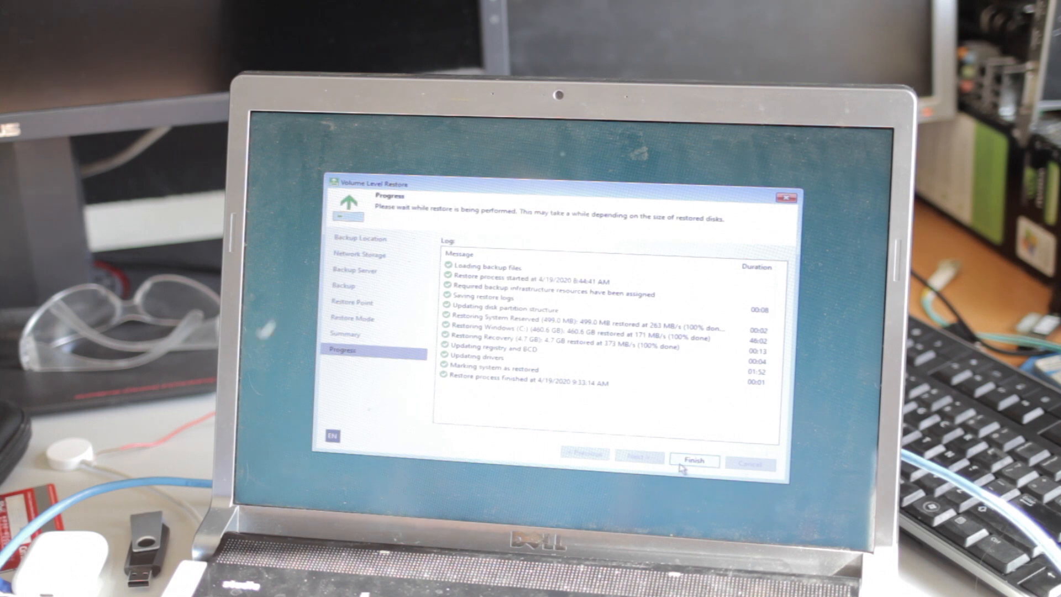
left_click(682, 468)
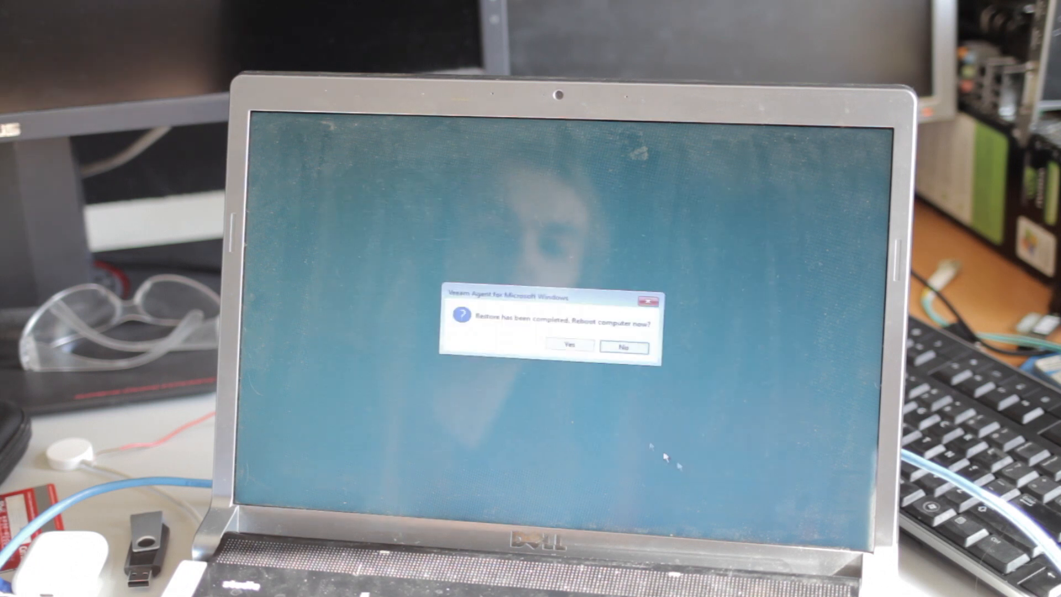
Step: Reboot the restored laptop into Windows 10 and open Task Manager with Ctrl+Shift+Esc
left_click(571, 350)
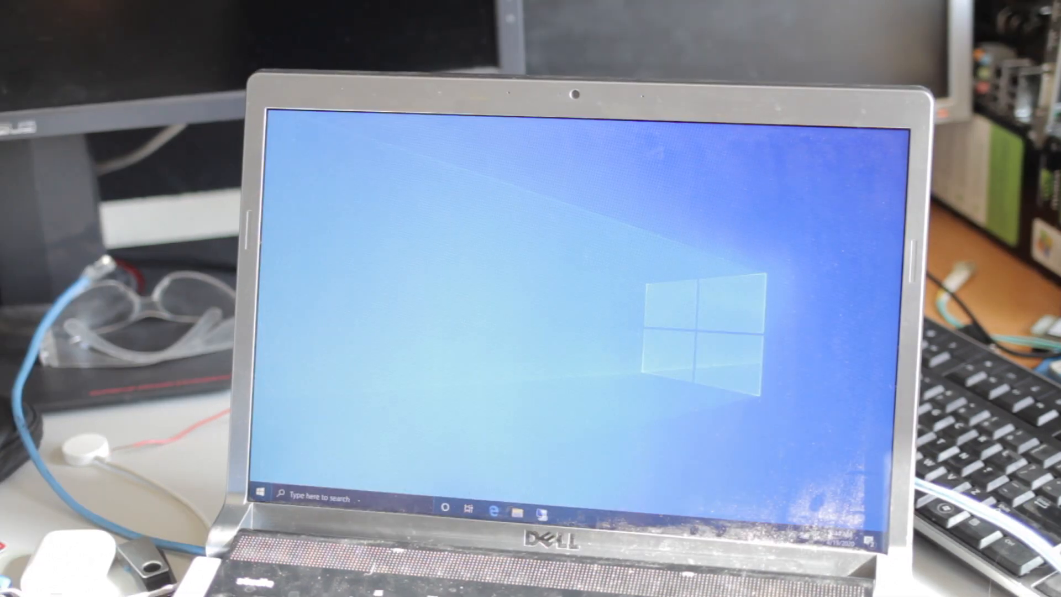
key("ctrl+shift+Escape")
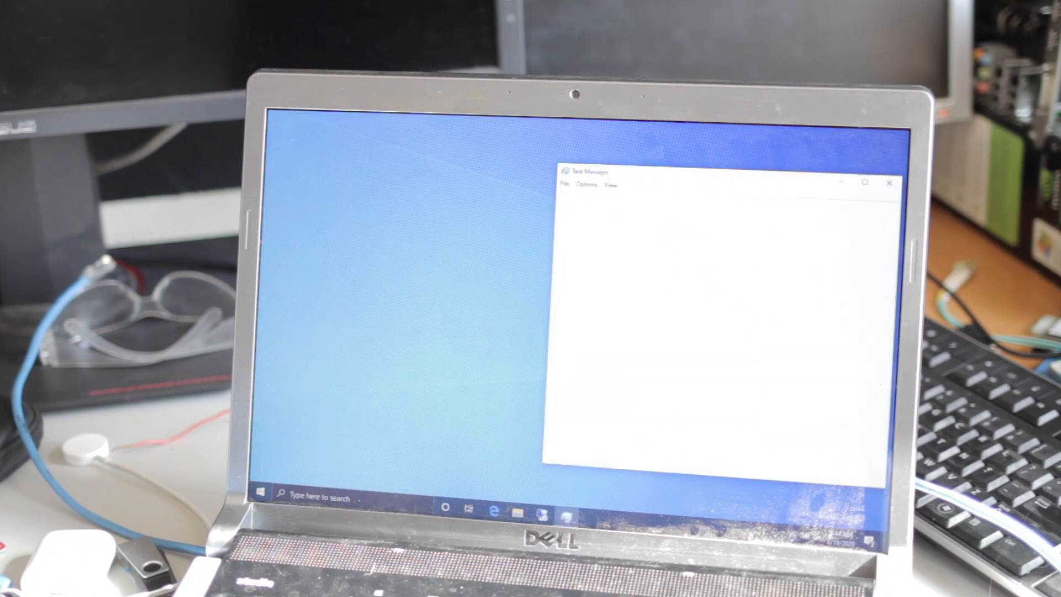